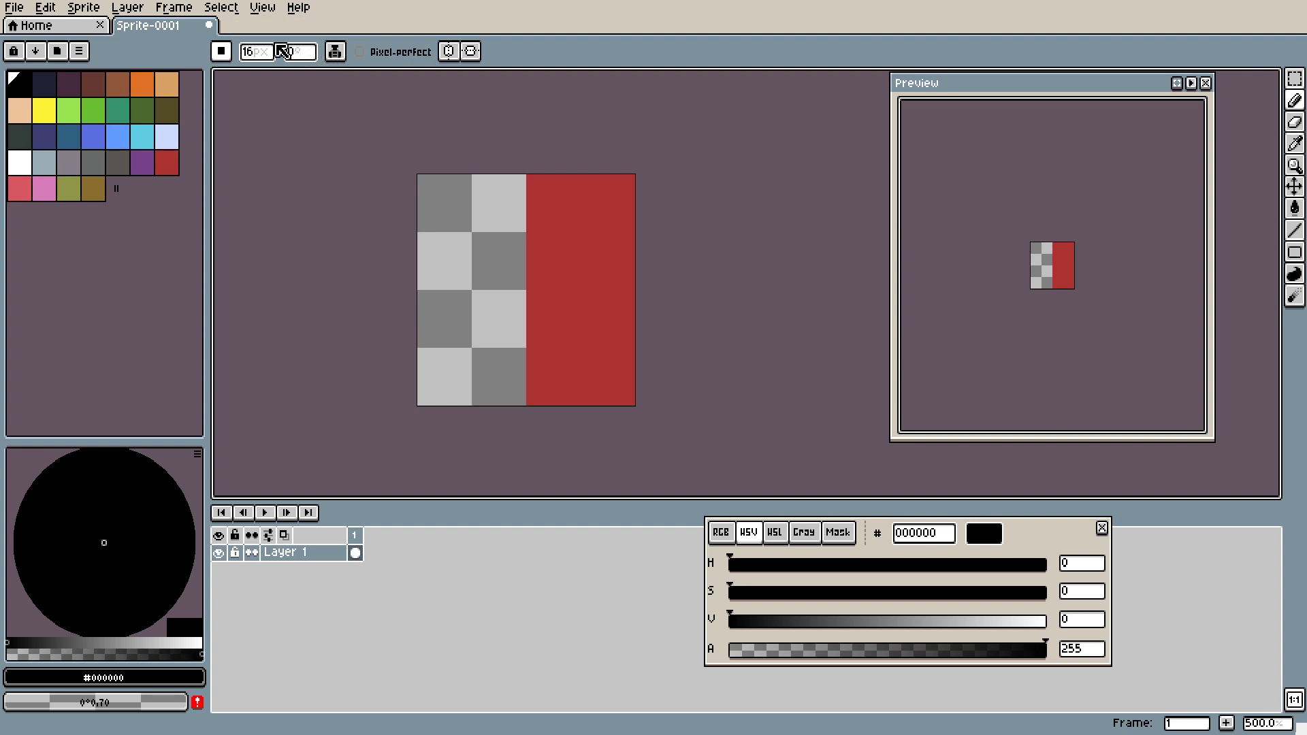
Inspect the brush options, size 16, 0° angle and the ink list, leaving Copy Alpha+Color unchanged.
click(224, 52)
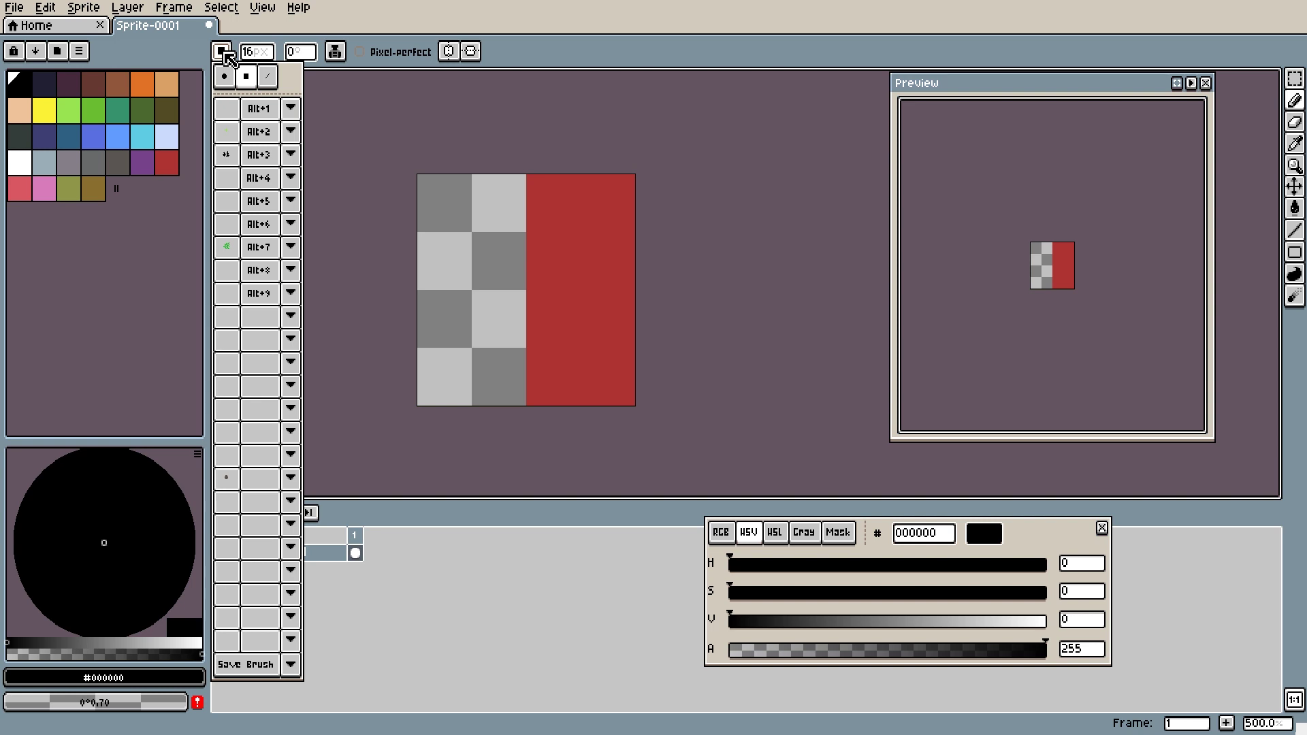
click(257, 52)
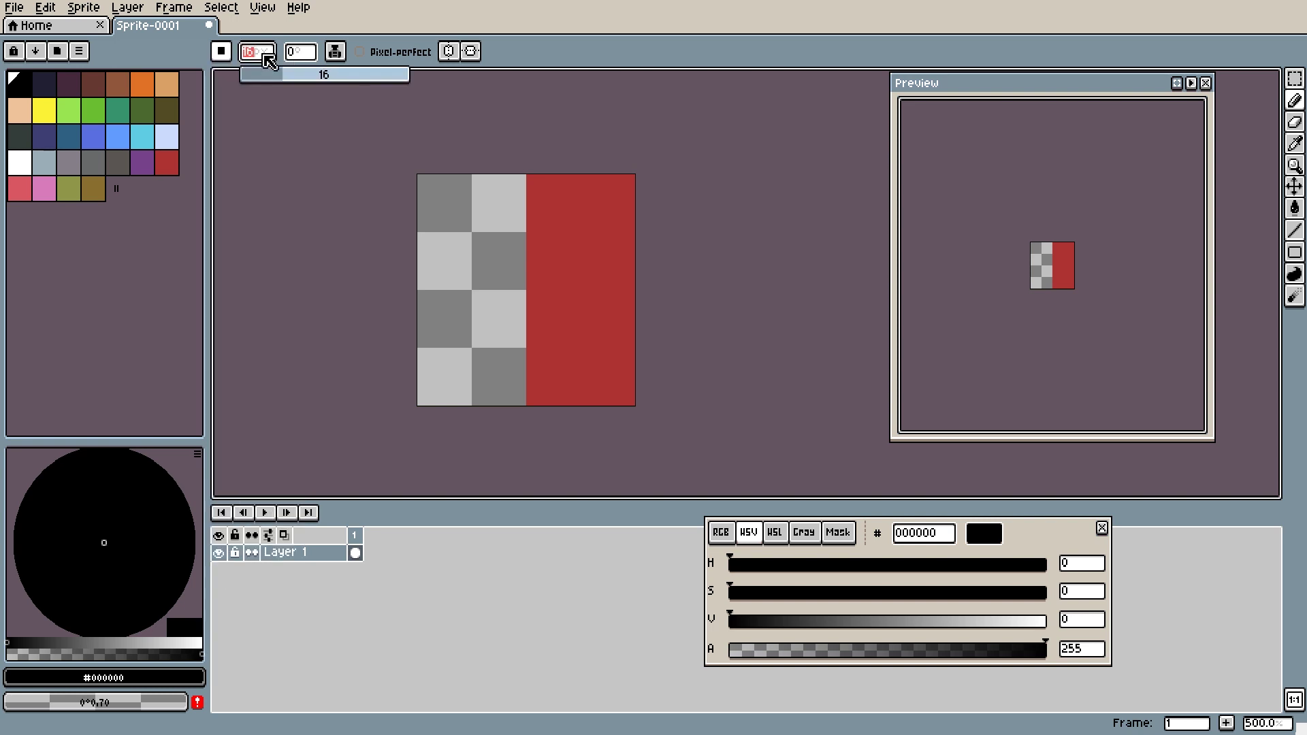
click(308, 55)
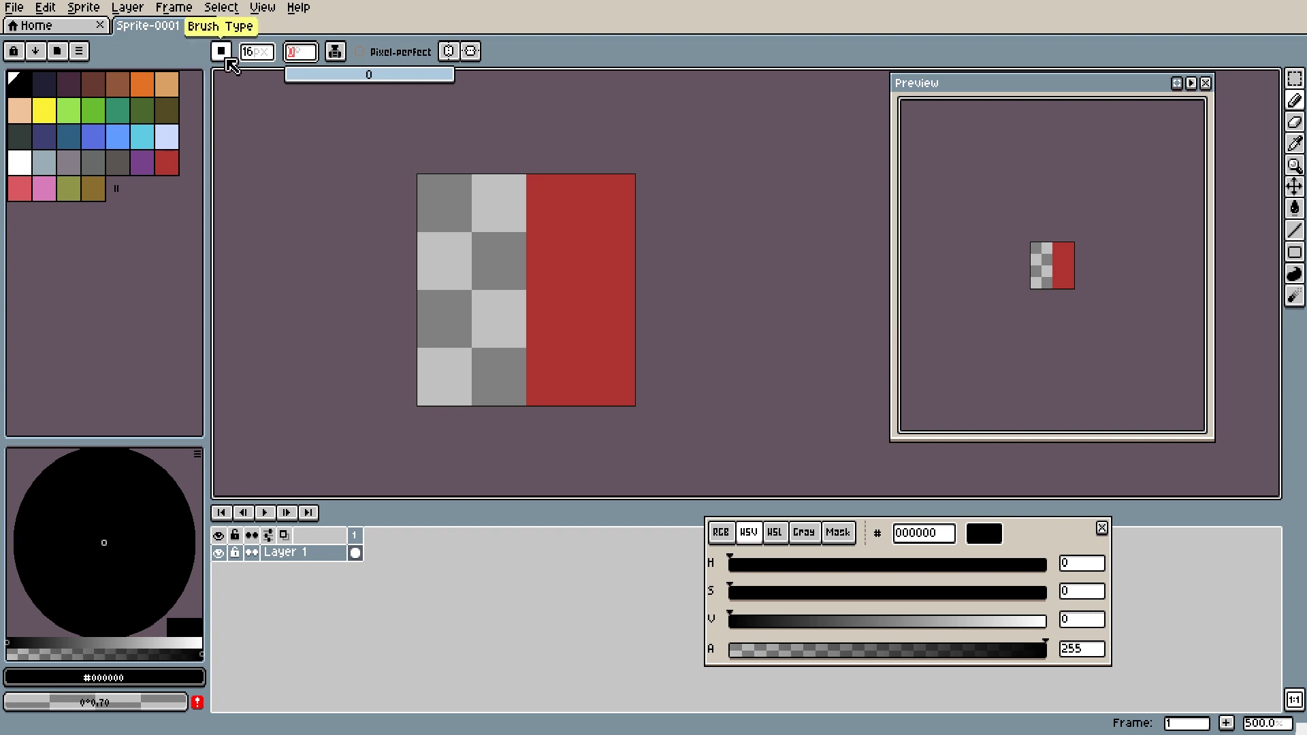
click(337, 53)
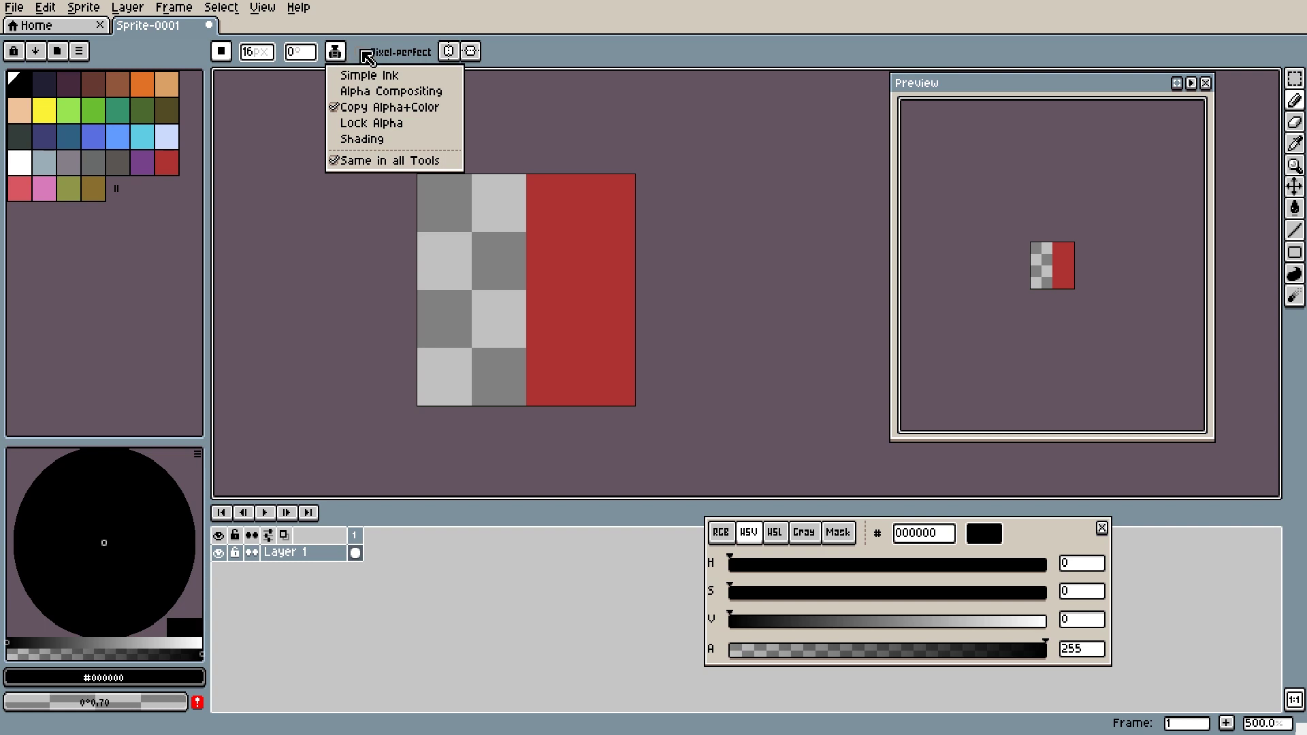
click(336, 53)
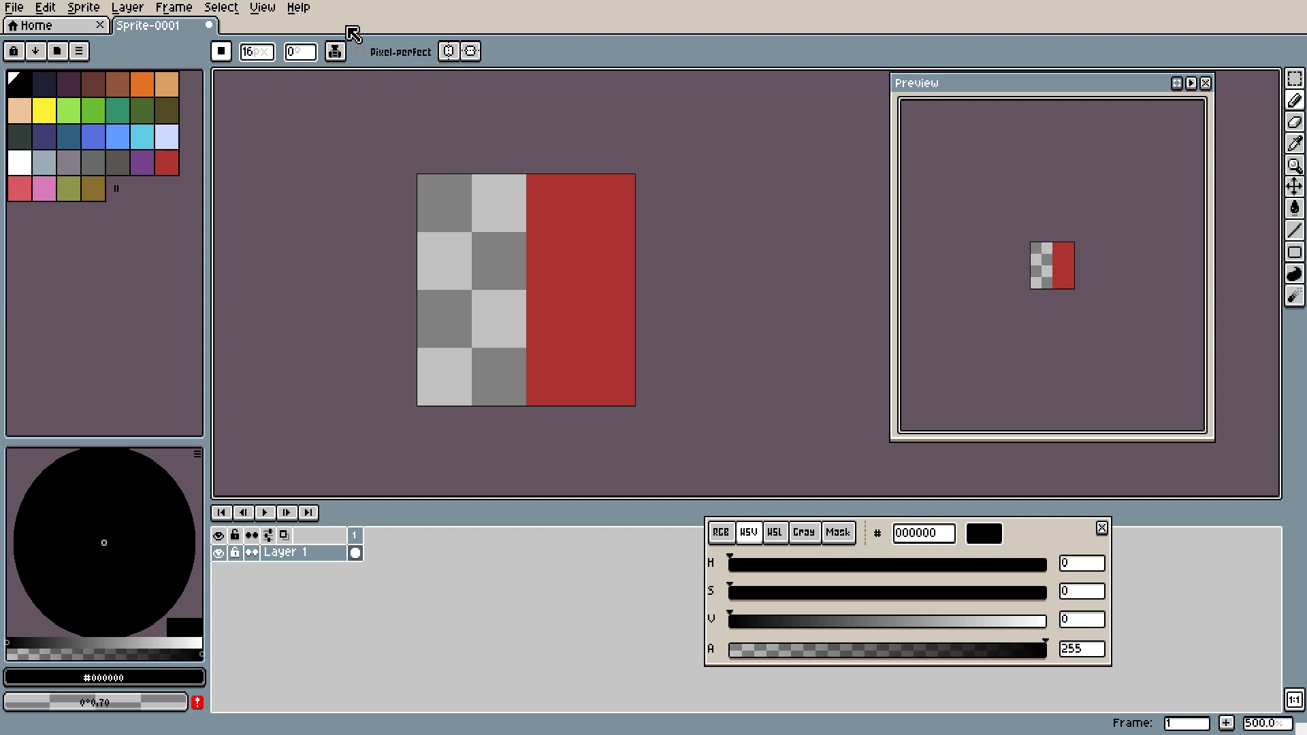
Switch to Simple Ink and test a black stroke on the sprite, then undo it.
click(336, 53)
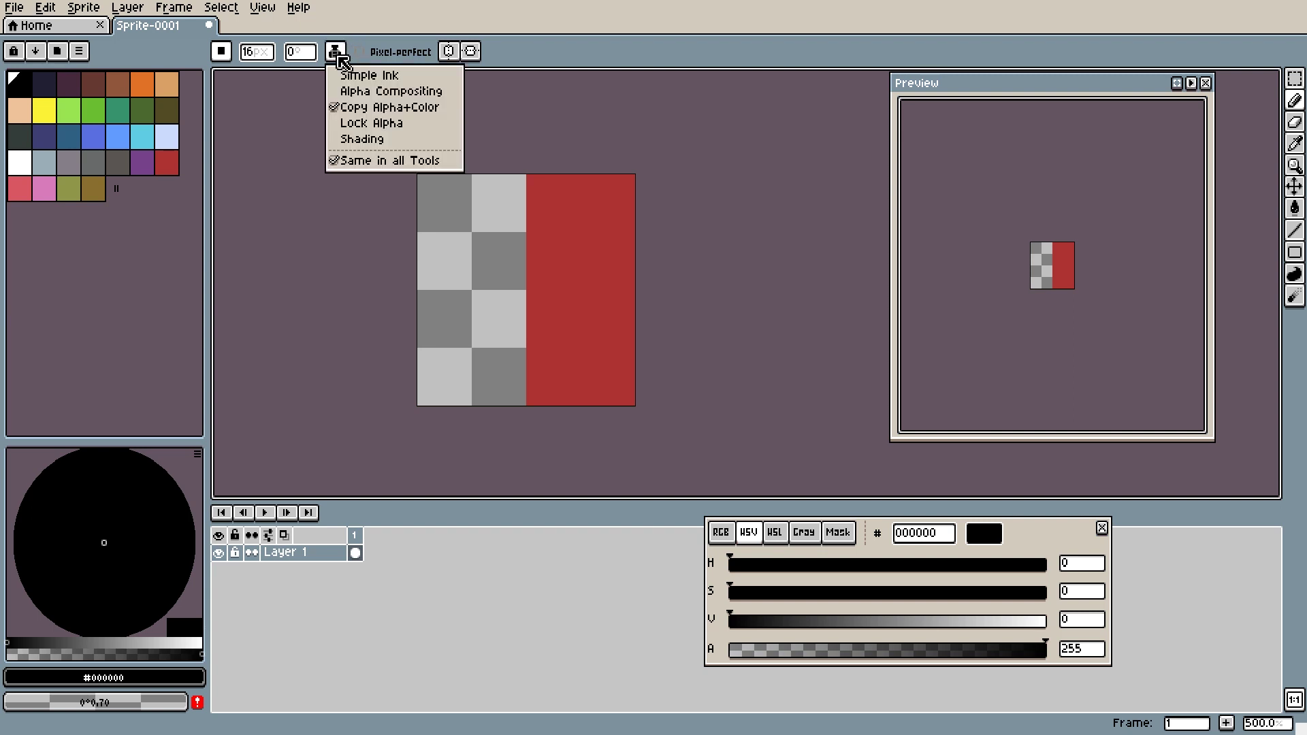
click(343, 74)
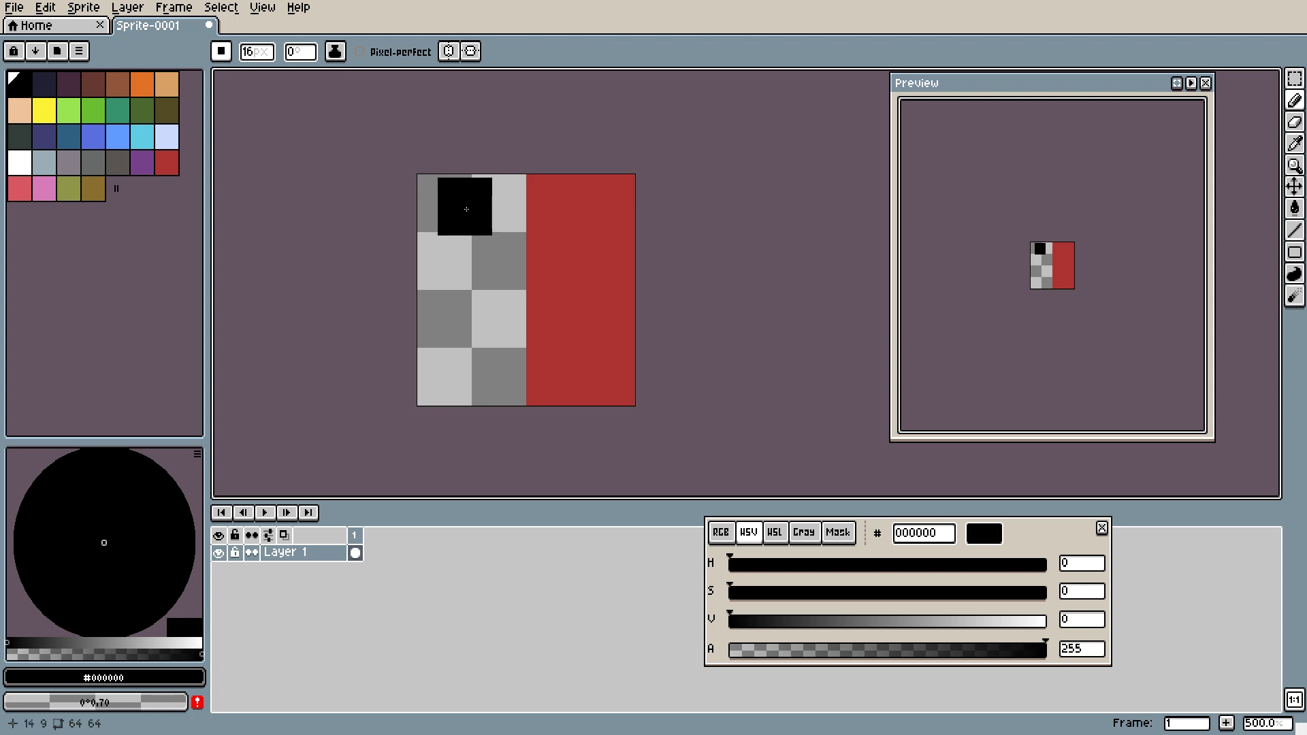
mouse_move(466, 209)
mouse_down()
mouse_move(469, 299)
mouse_move(520, 330)
mouse_move(574, 271)
mouse_move(539, 234)
mouse_move(493, 281)
mouse_move(546, 329)
mouse_move(537, 266)
mouse_up()
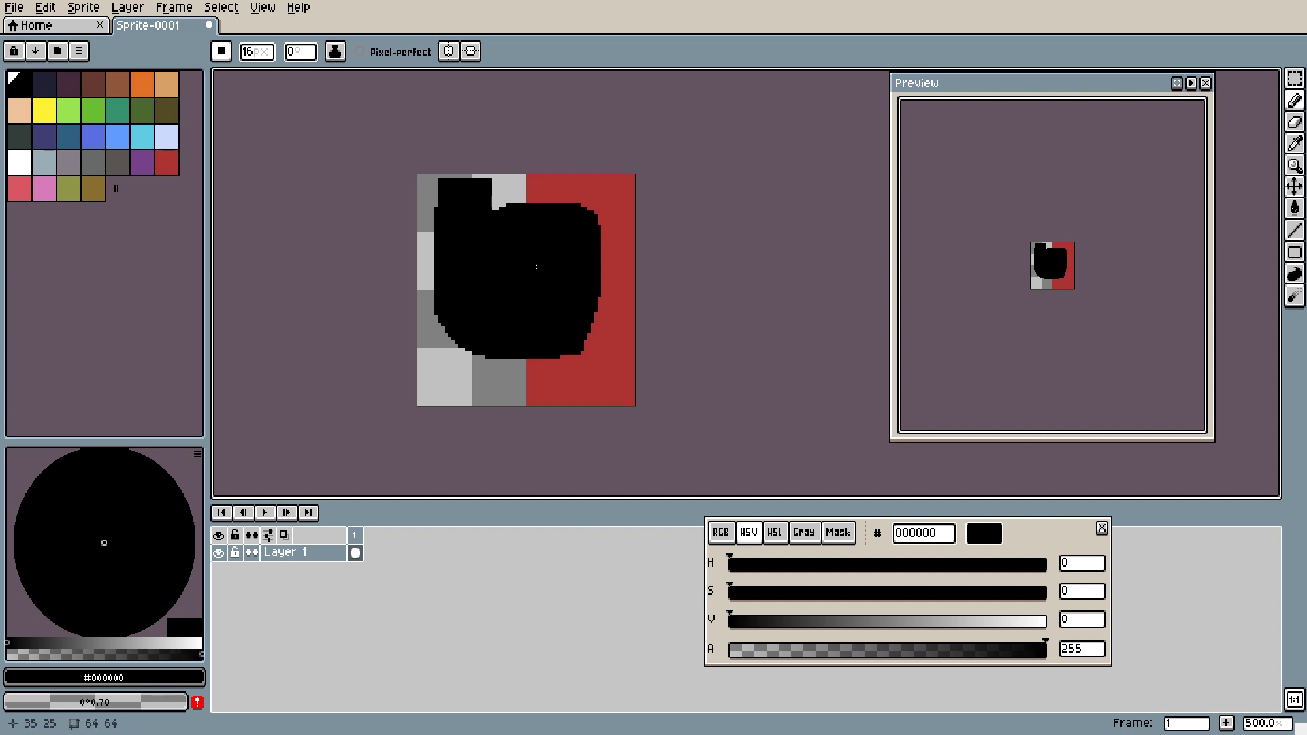
key(ctrl+z)
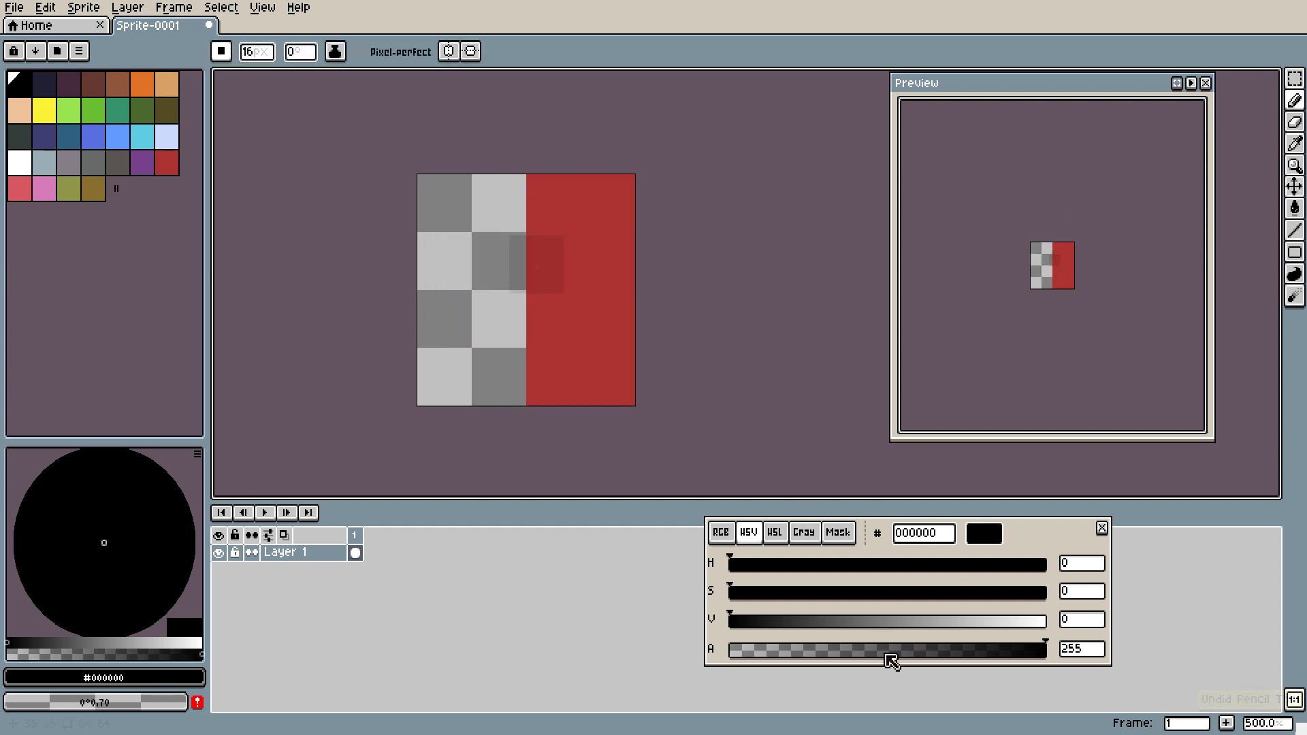
Lower the colour's alpha to 124, then to 0, undoing a test stroke after each.
click(886, 650)
mouse_move(493, 225)
mouse_down()
mouse_move(461, 303)
mouse_move(504, 317)
mouse_move(537, 228)
mouse_move(582, 276)
mouse_move(553, 317)
mouse_up()
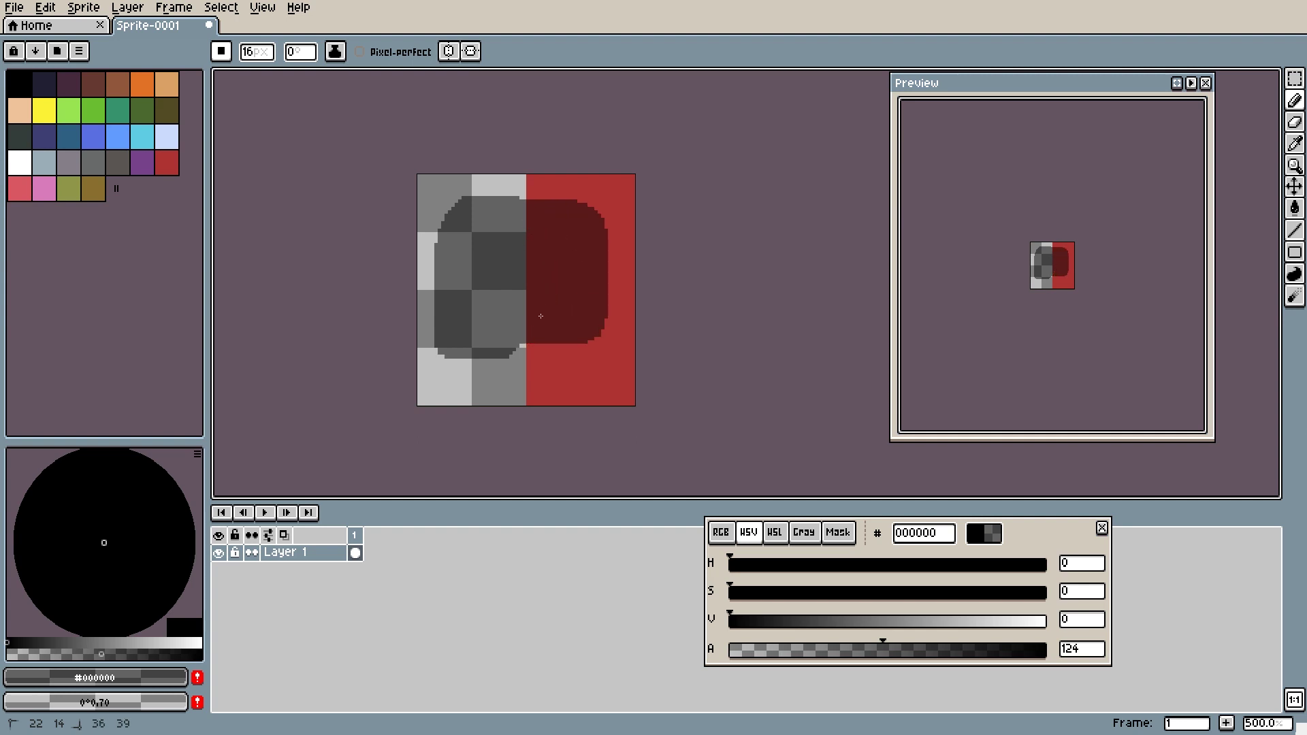
key(ctrl+z)
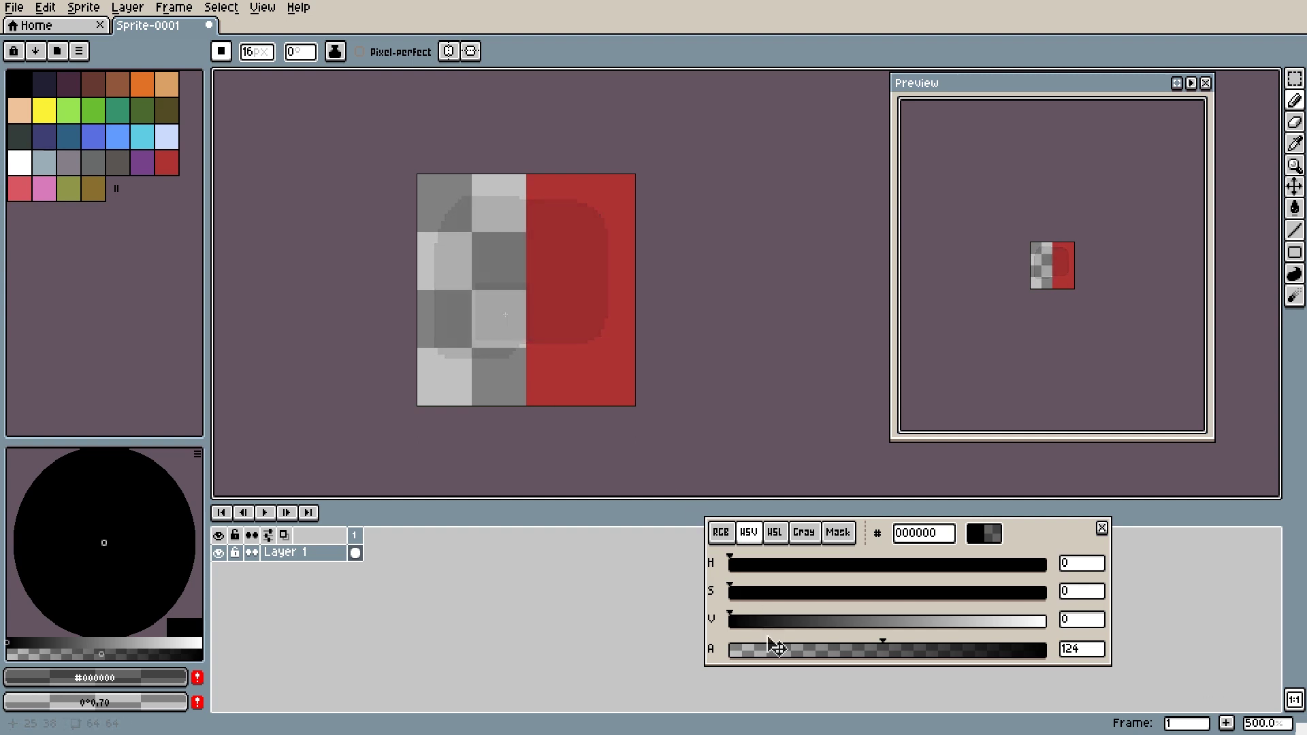
drag(772, 655, 731, 654)
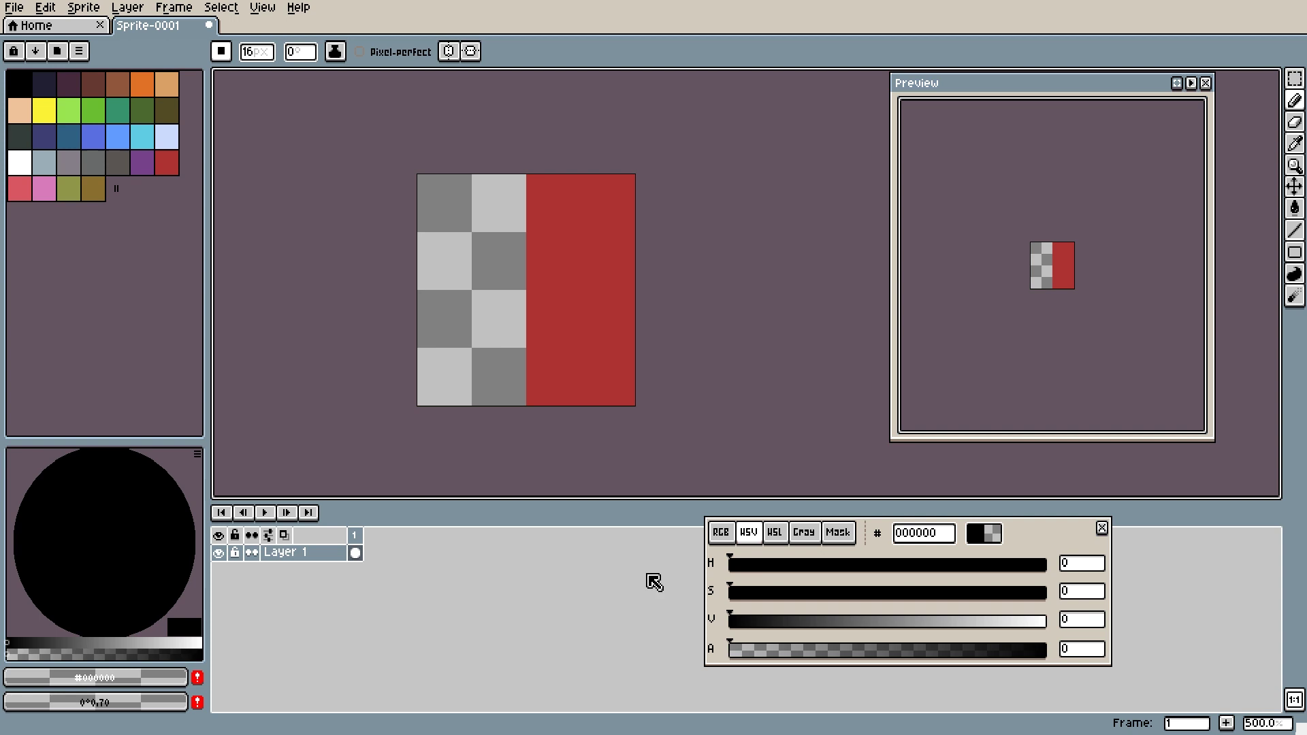
mouse_move(499, 230)
mouse_down()
mouse_move(582, 234)
mouse_move(579, 340)
mouse_move(518, 342)
mouse_move(545, 263)
mouse_up()
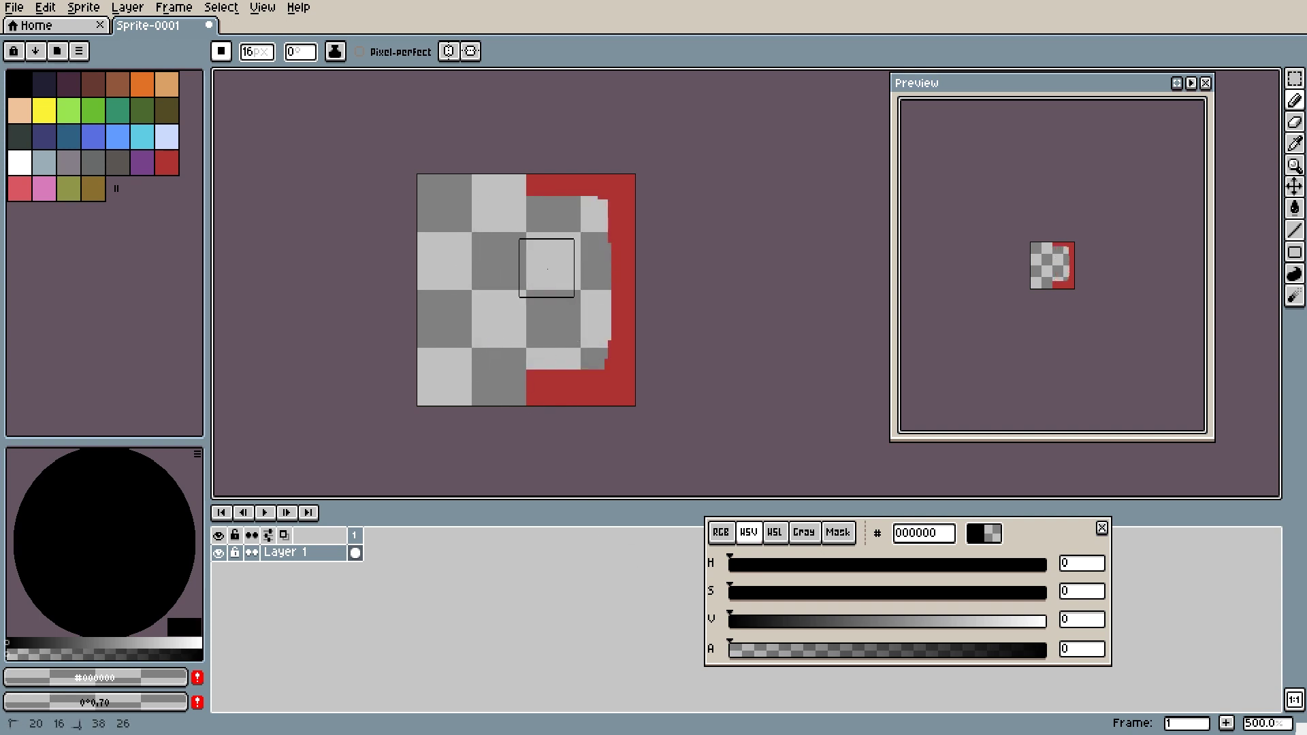
key(ctrl+z)
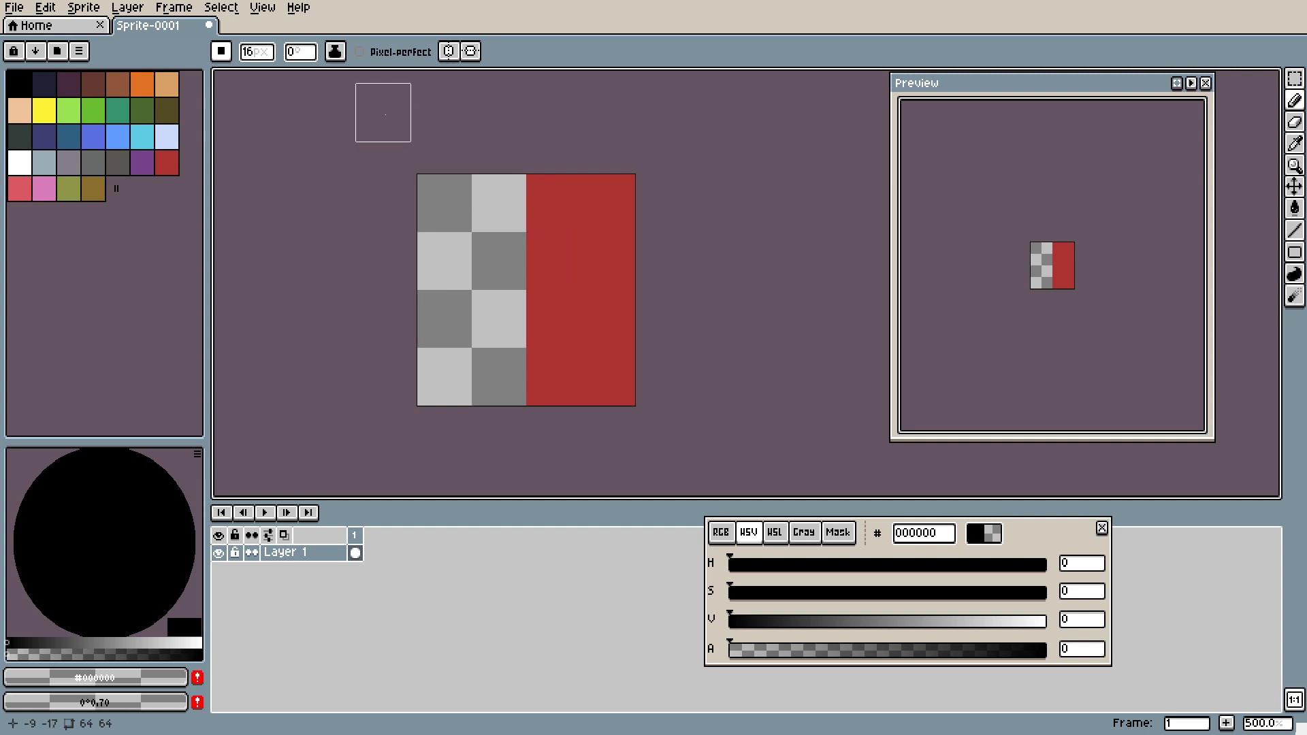
Choose Alpha Compositing ink, adjust brush opacity to 118, and undo a black test stroke.
click(334, 52)
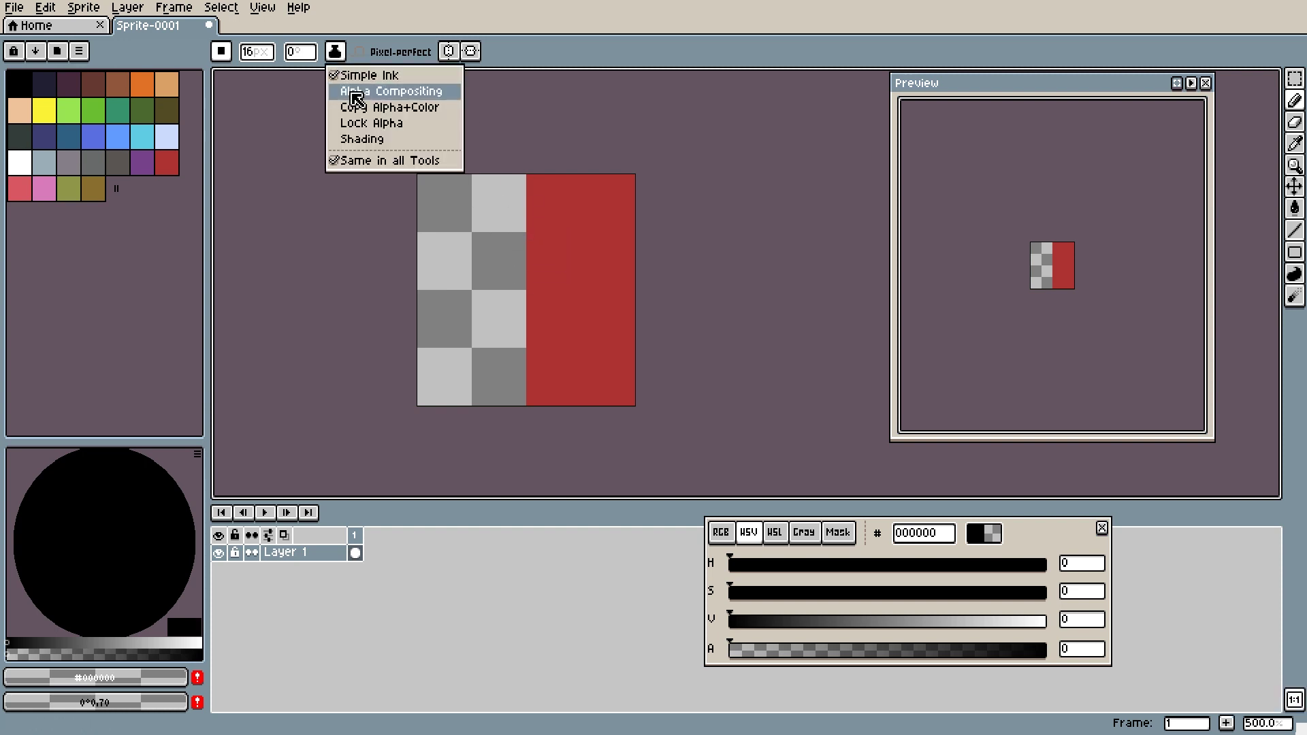
click(356, 98)
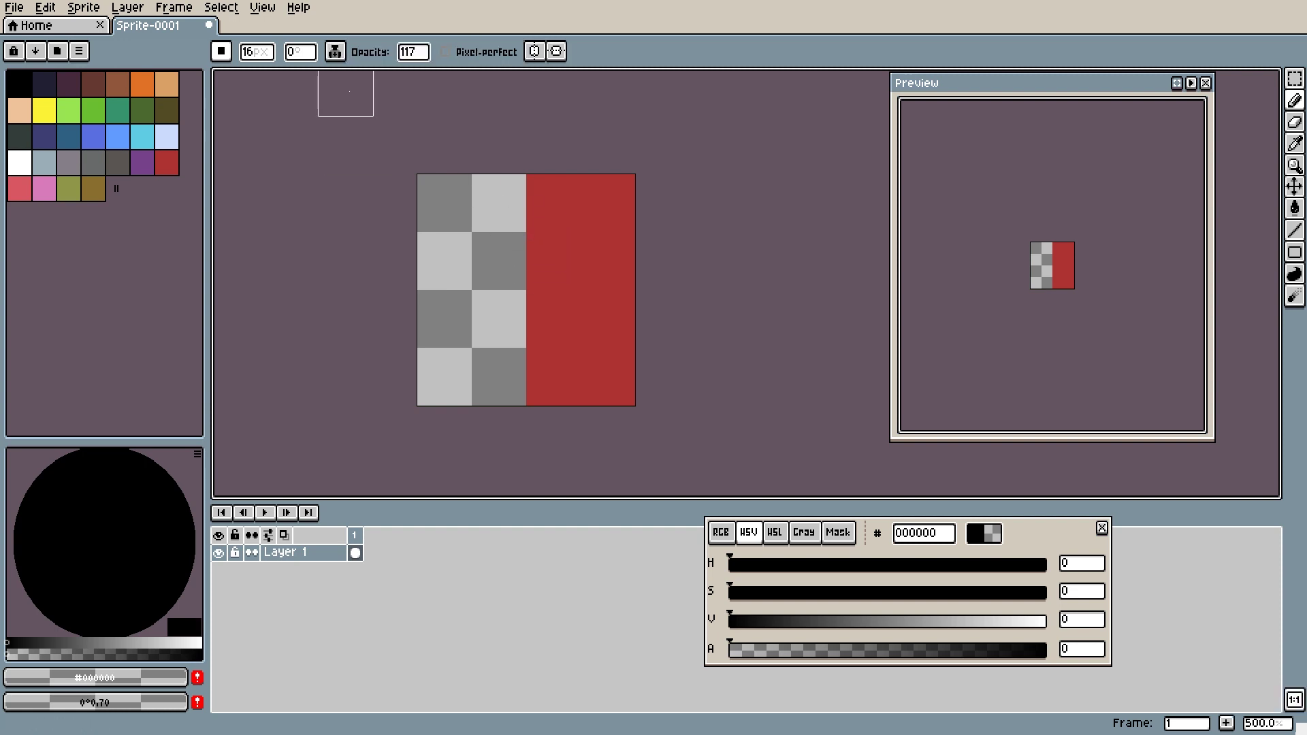
click(415, 52)
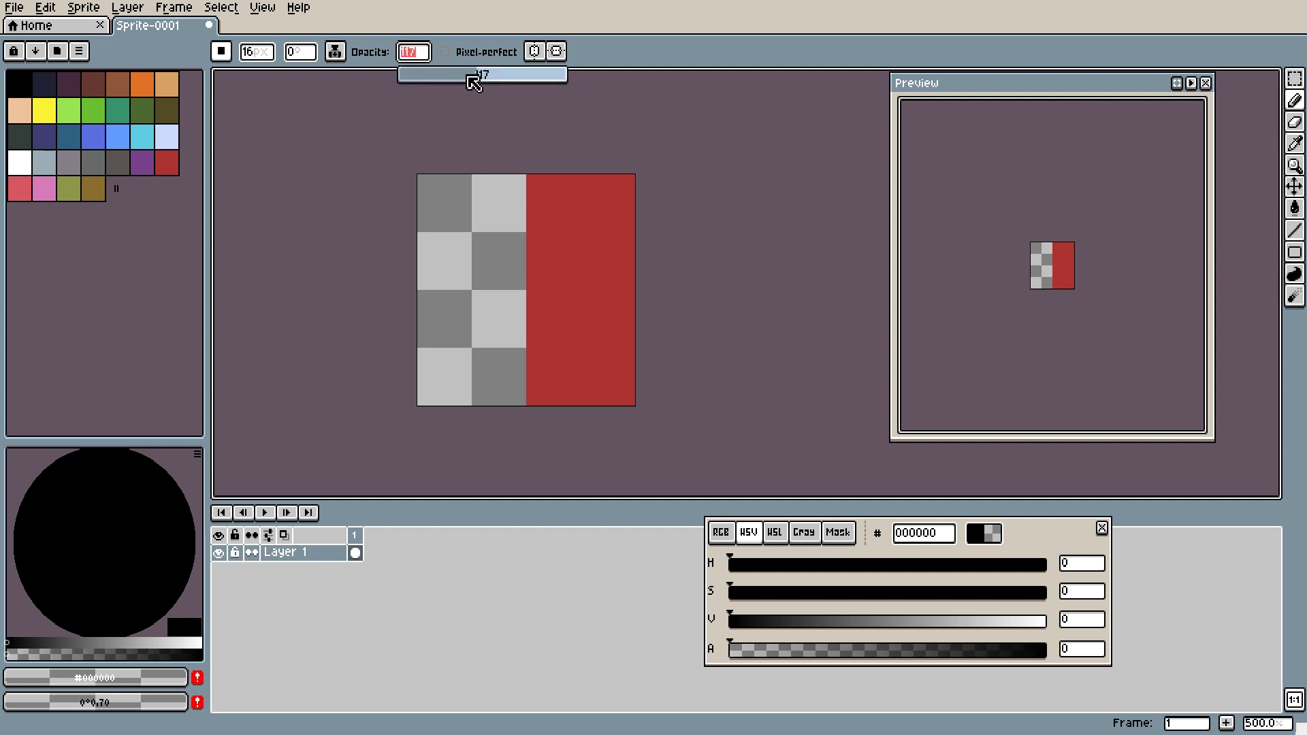
drag(474, 82, 603, 85)
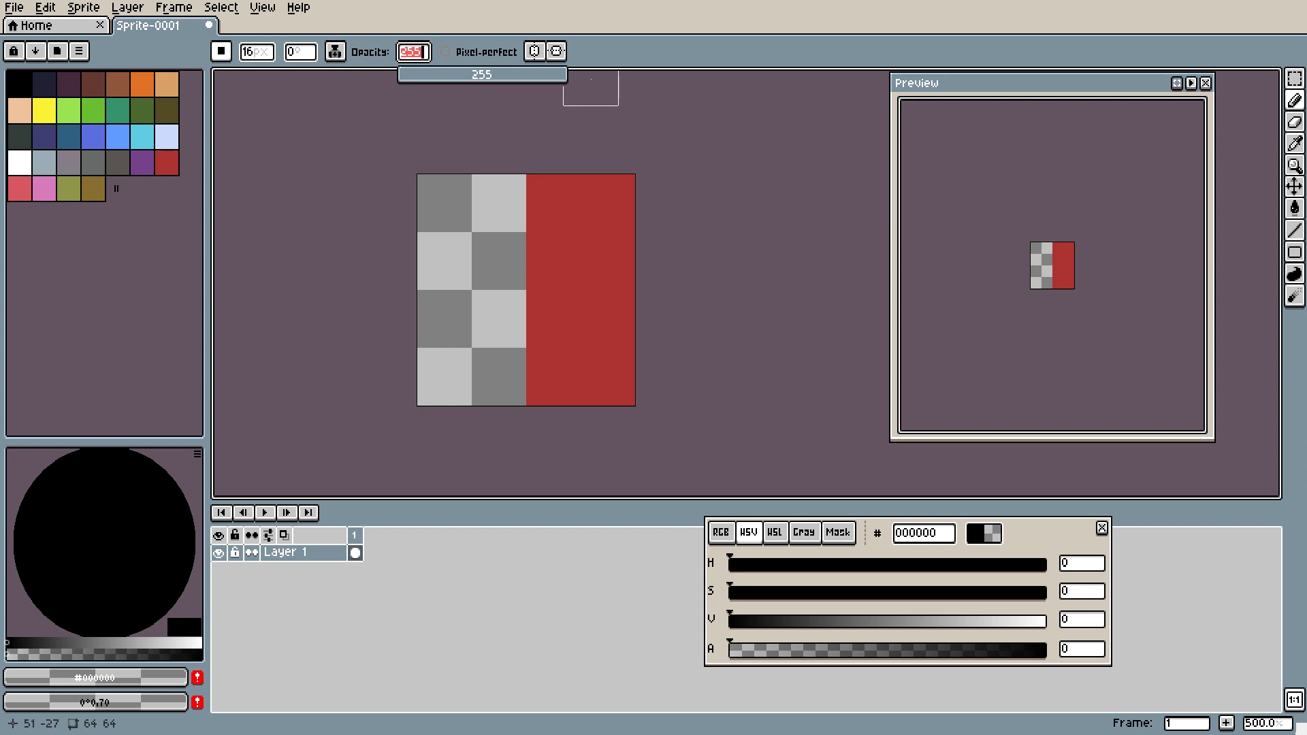
mouse_move(463, 213)
mouse_down()
mouse_move(471, 338)
mouse_move(497, 295)
mouse_move(511, 222)
mouse_move(548, 241)
mouse_move(521, 312)
mouse_move(529, 352)
mouse_move(560, 331)
mouse_move(567, 282)
mouse_move(556, 255)
mouse_up()
drag(563, 75, 483, 76)
key(ctrl+z)
key(ctrl+z)
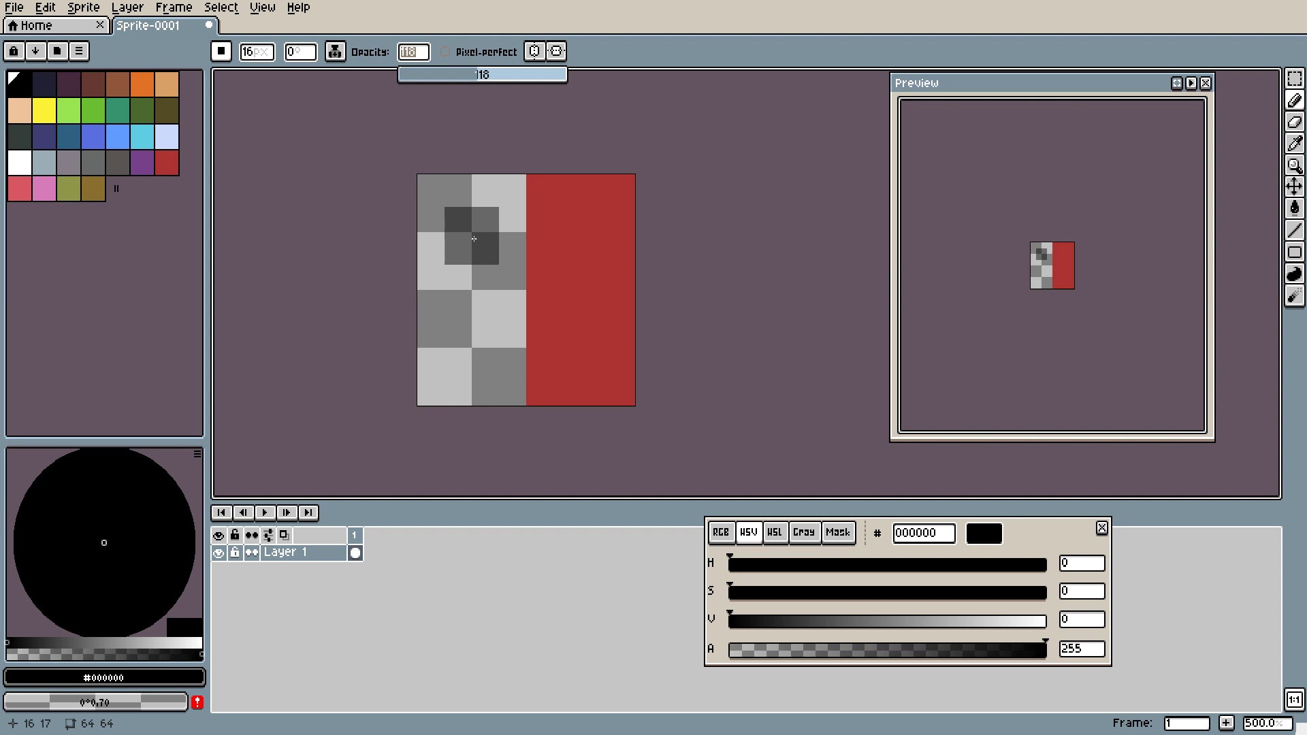
Darken the red squares with repeated black shading dabs, undoing the darkest one.
click(553, 203)
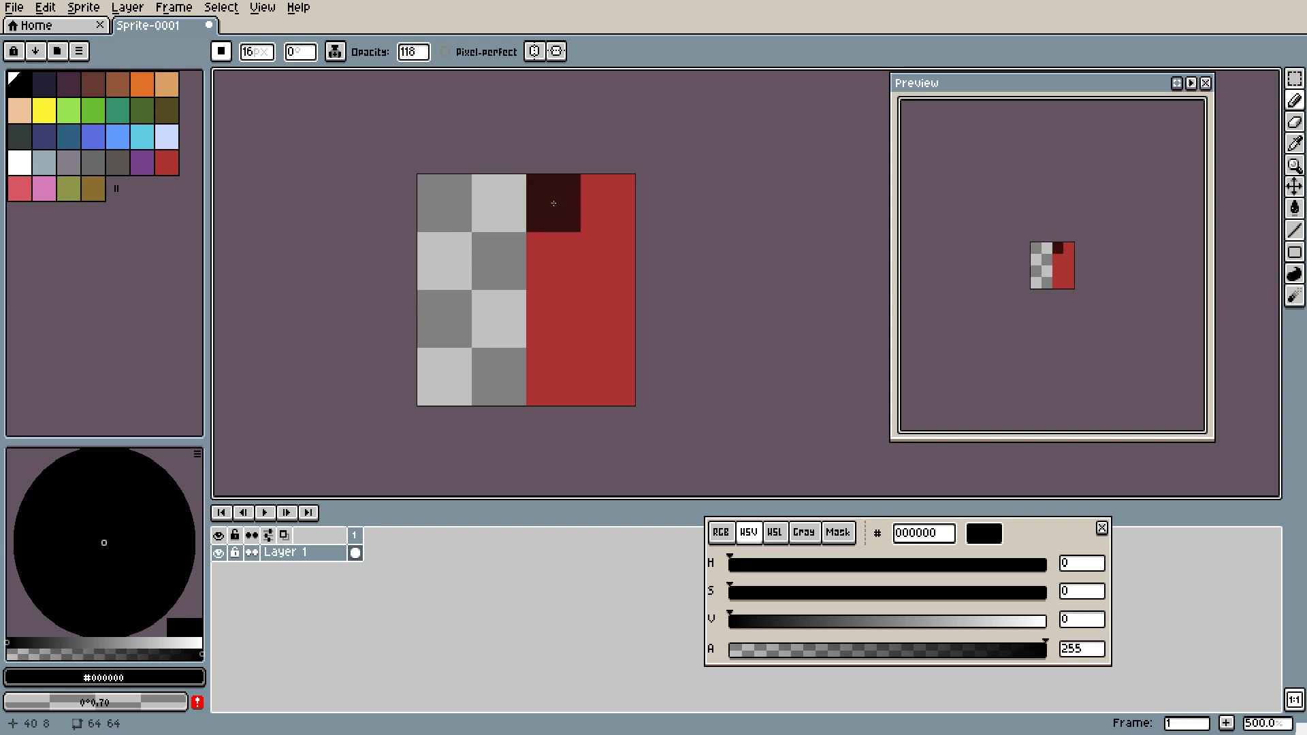
drag(553, 203, 554, 262)
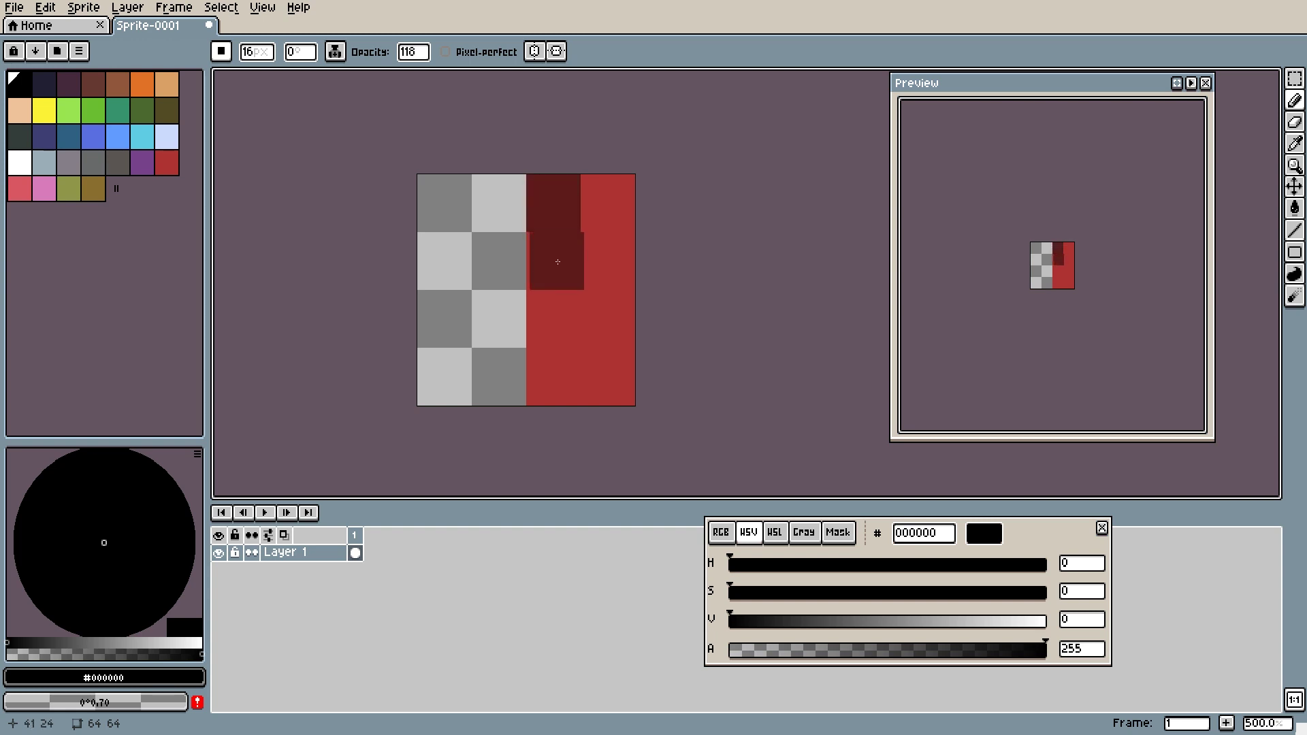
click(554, 264)
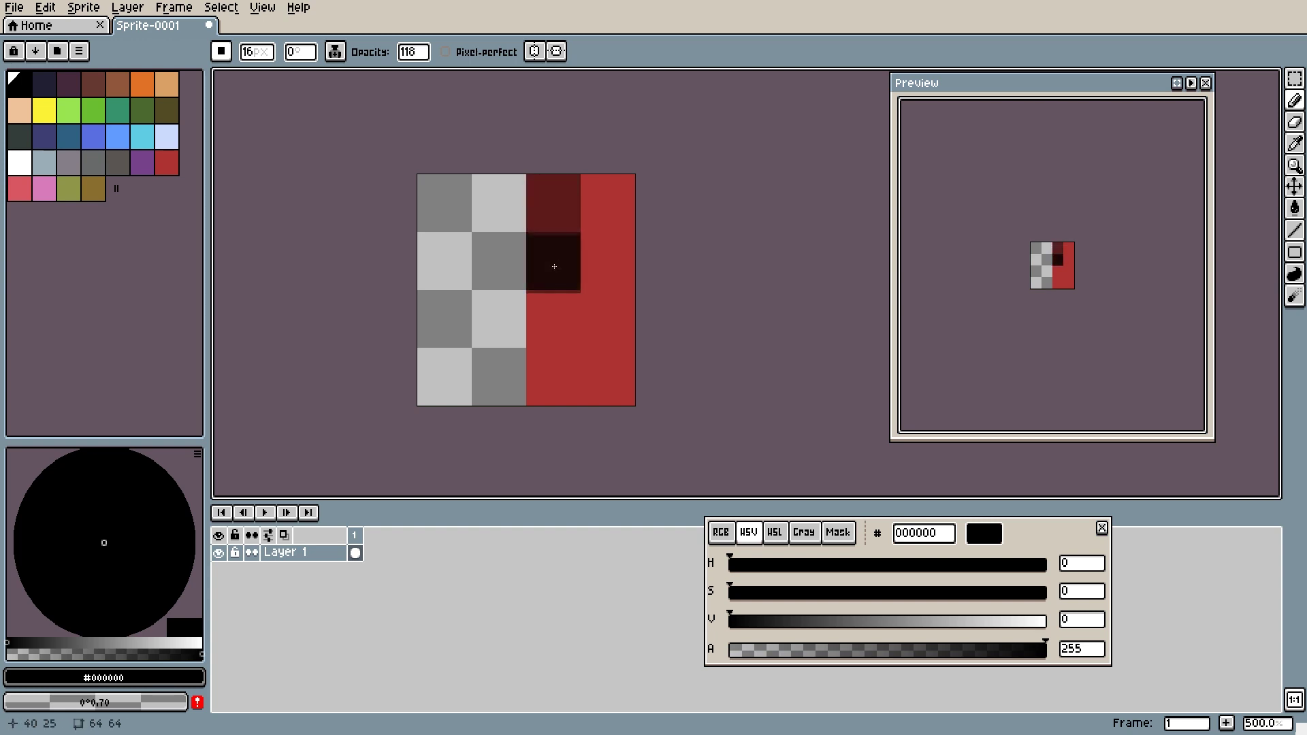
click(555, 319)
click(555, 319)
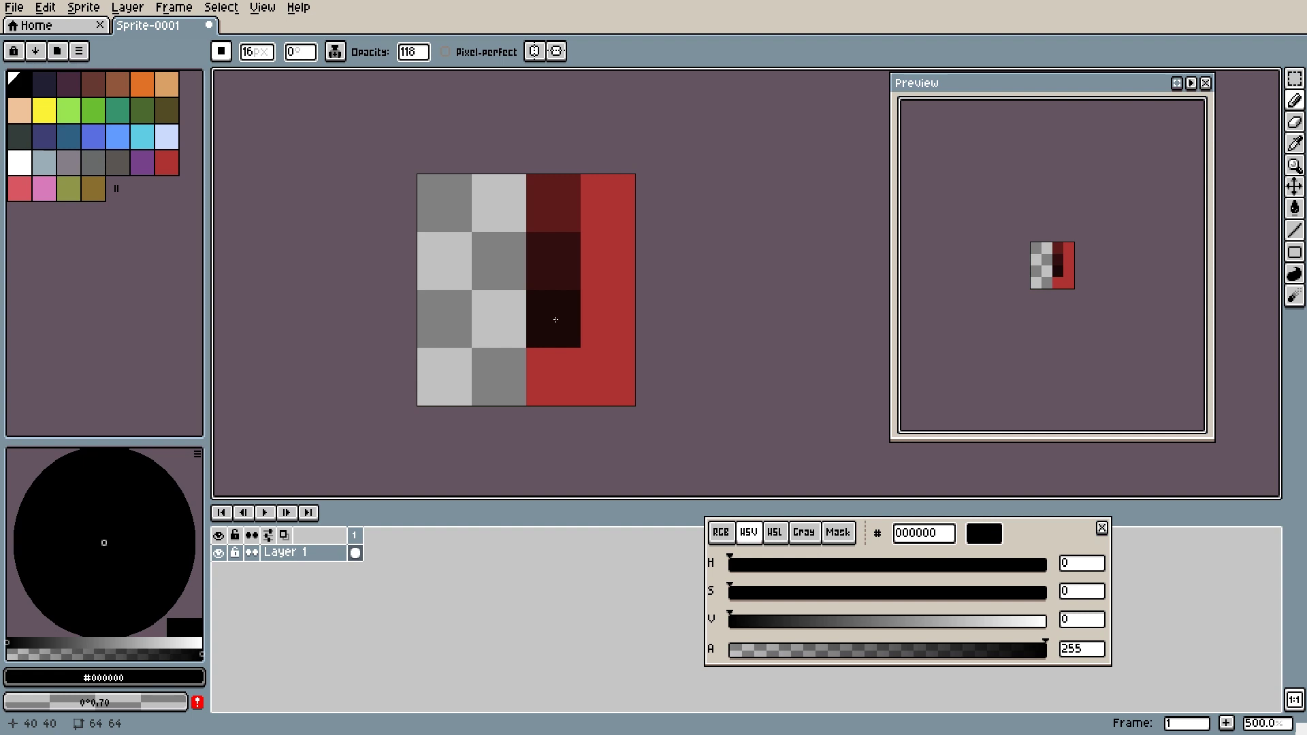
key(ctrl+z)
With white, lighten the red squares toward pink, then undo all the shading dabs.
click(20, 162)
click(486, 165)
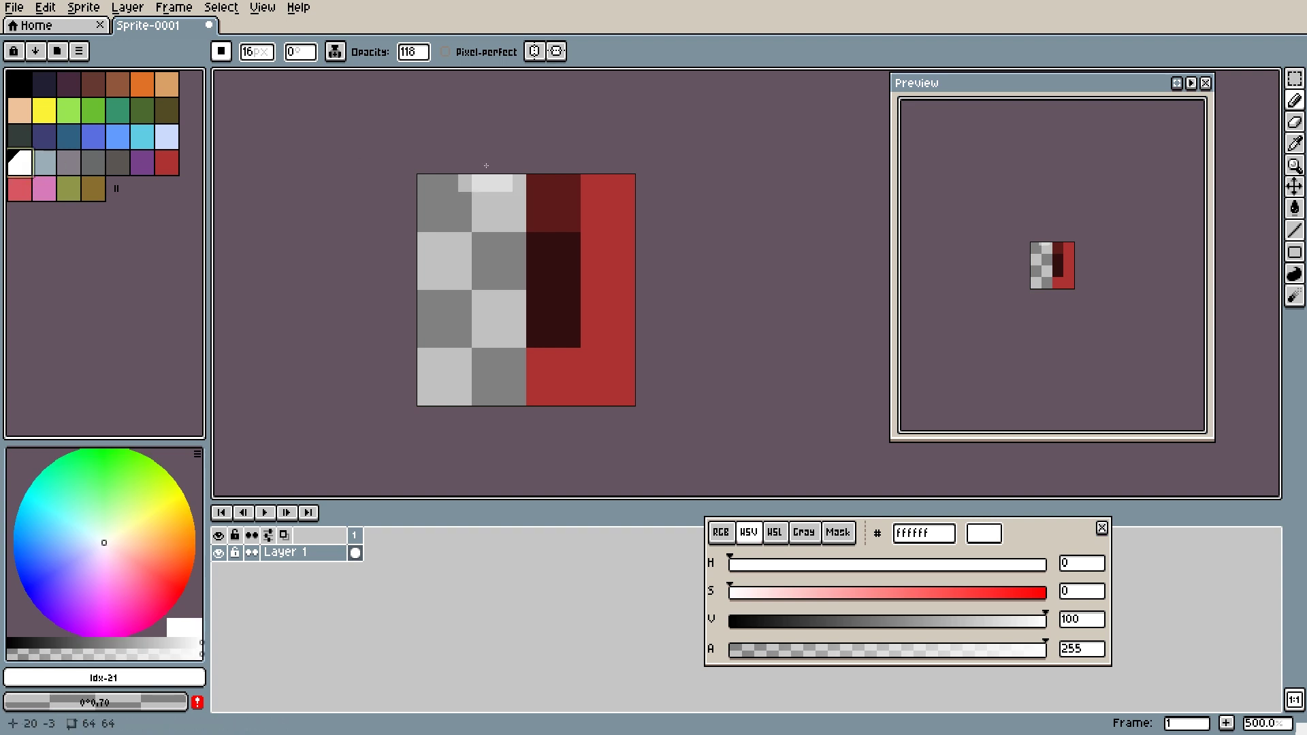
key(ctrl+z)
click(581, 181)
click(602, 204)
click(606, 221)
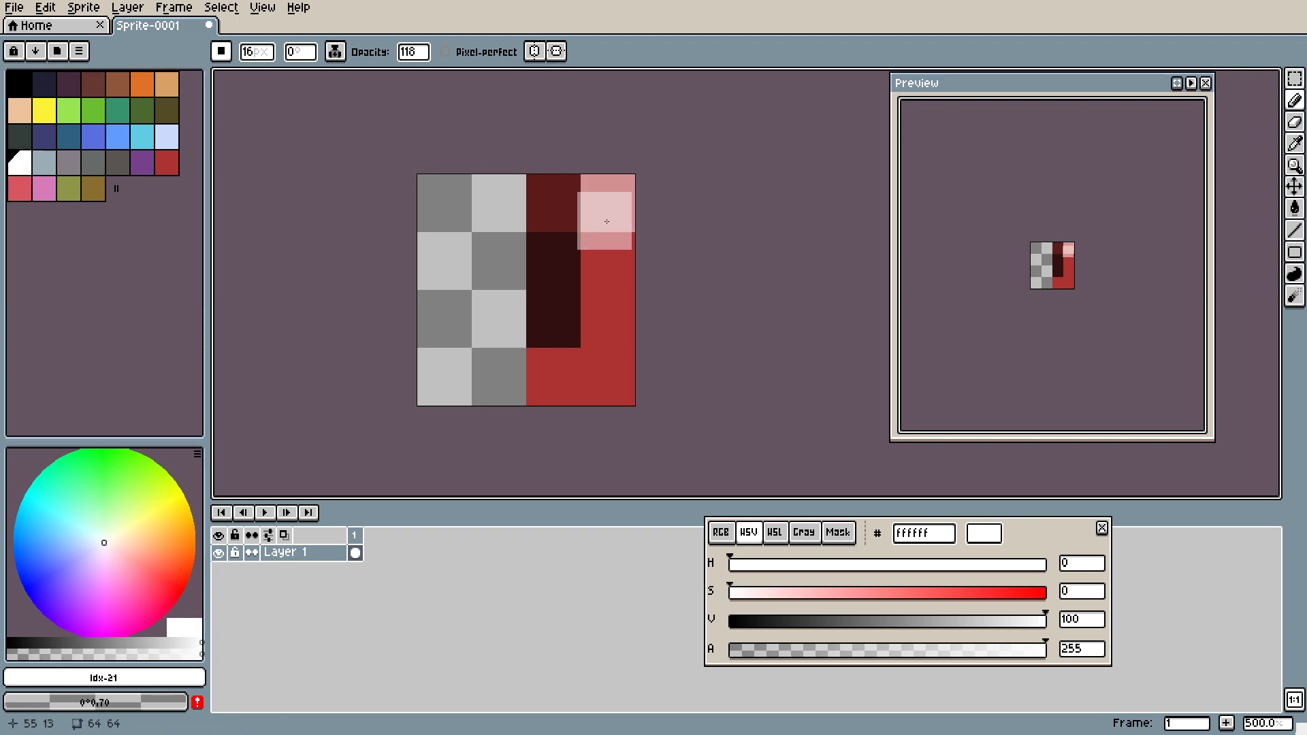
click(609, 261)
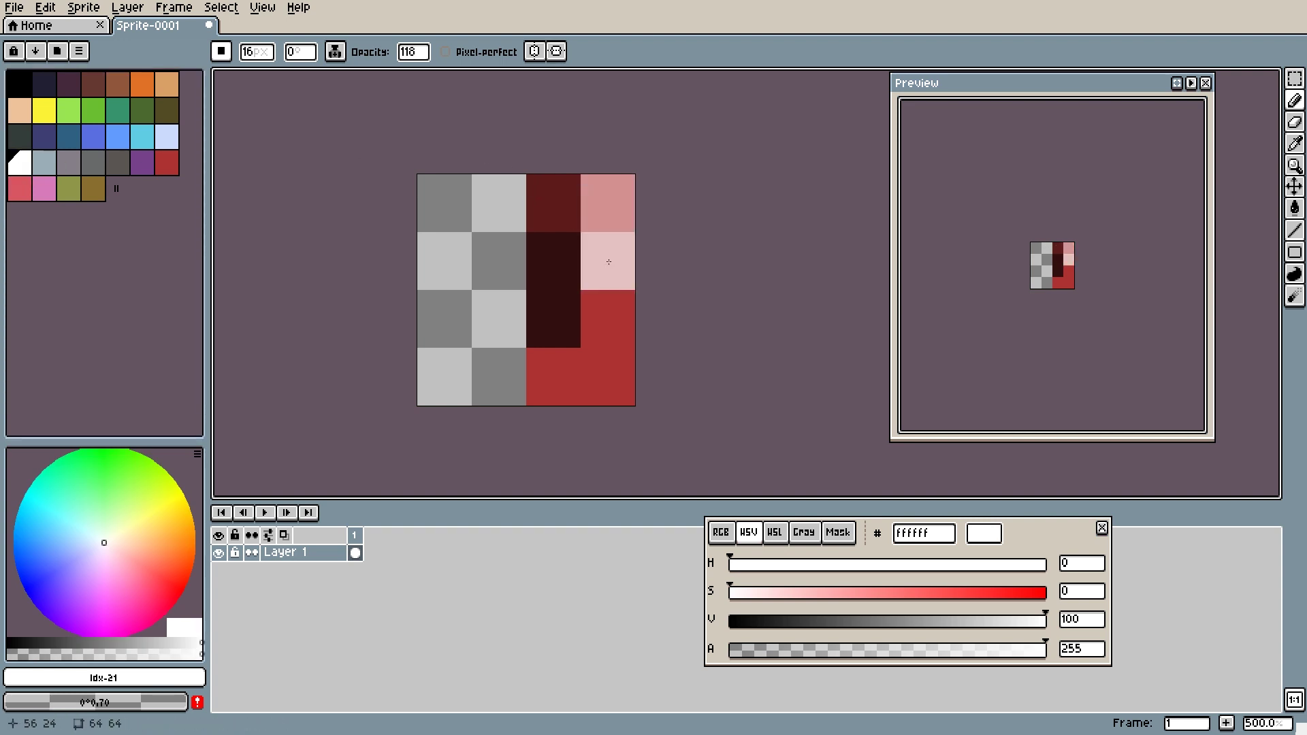
click(608, 261)
key(ctrl+z)
key(ctrl+z)
key(ctrl+z)
key(ctrl+z)
key(ctrl+z)
key(ctrl+z)
With Copy Alpha+Color ink and semi-transparent black, paint the red cells dark grey.
click(334, 51)
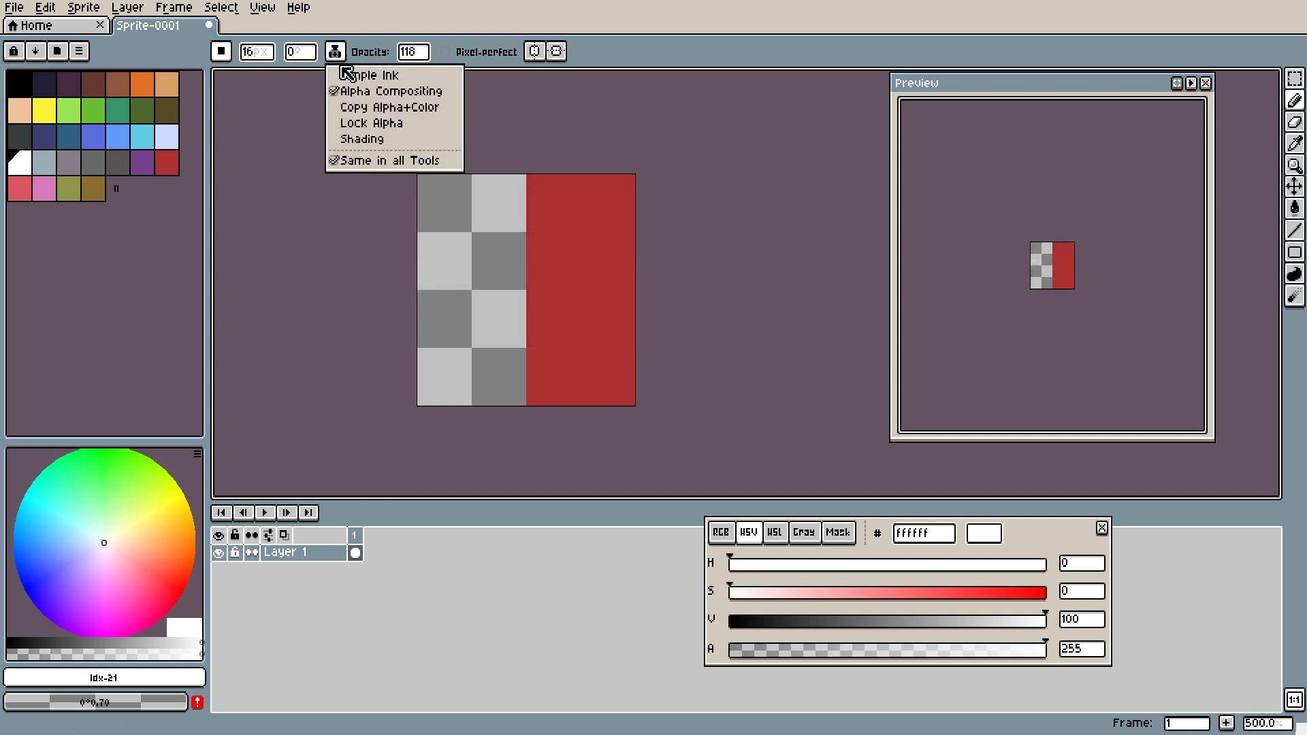
click(355, 113)
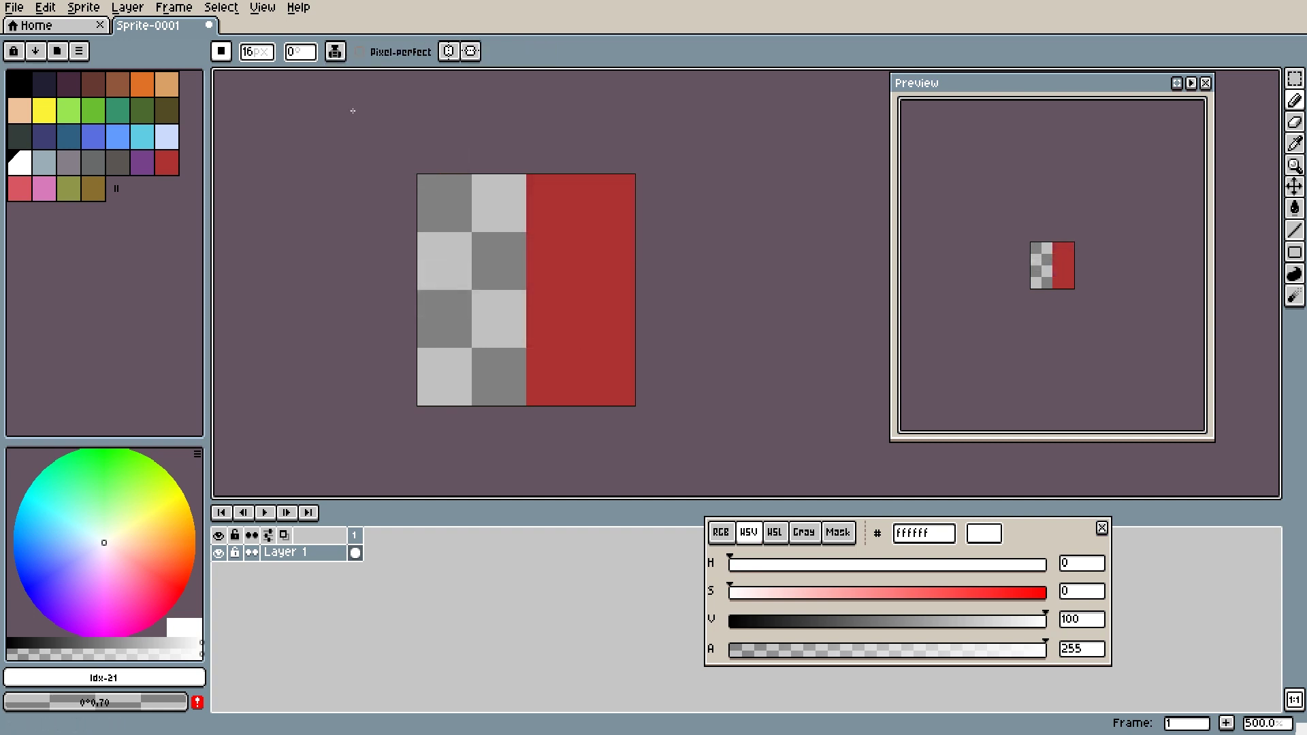
drag(1045, 621, 730, 620)
drag(1046, 650, 895, 653)
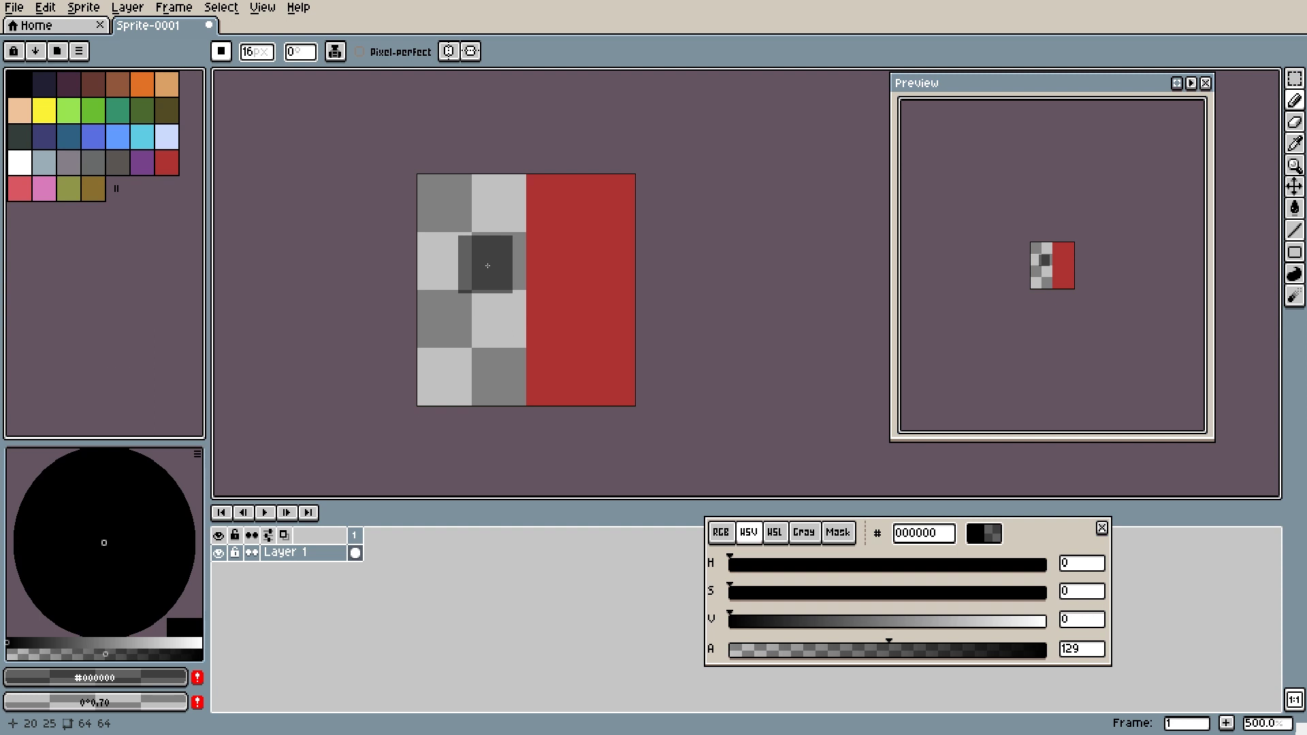
click(556, 264)
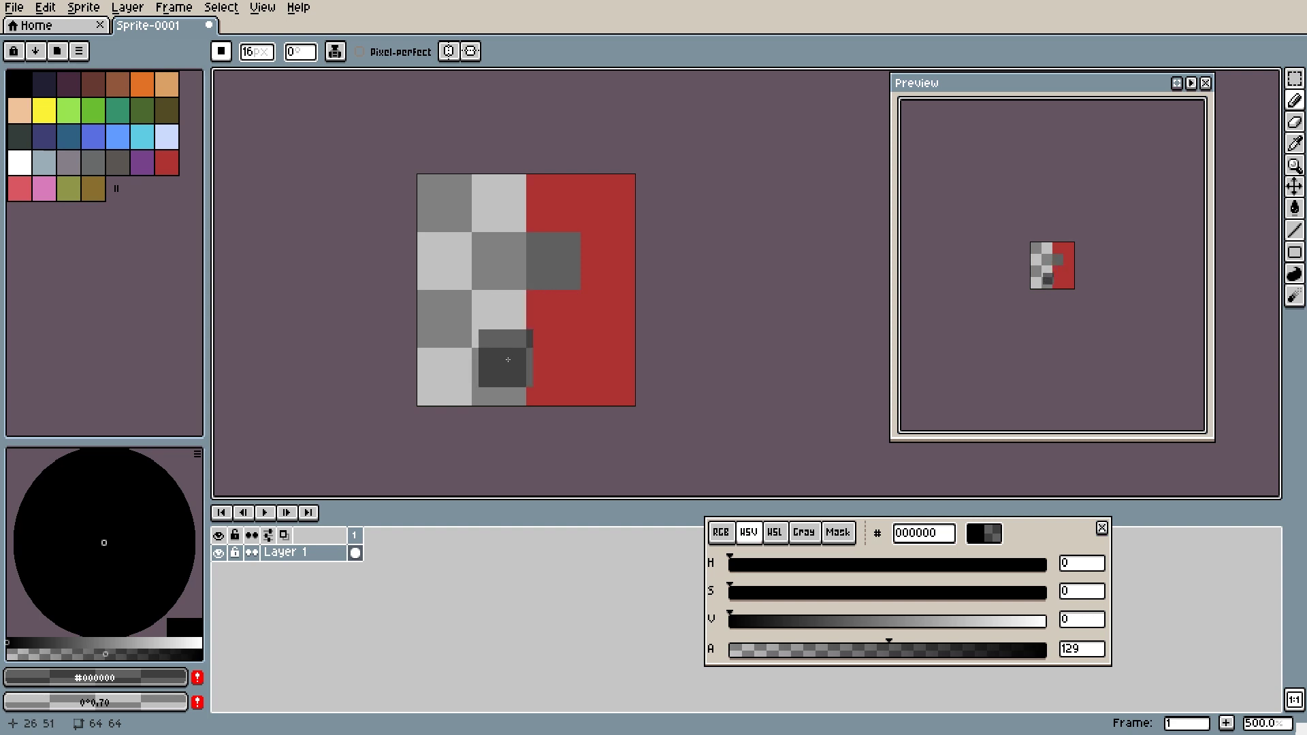
click(553, 320)
drag(554, 320, 554, 376)
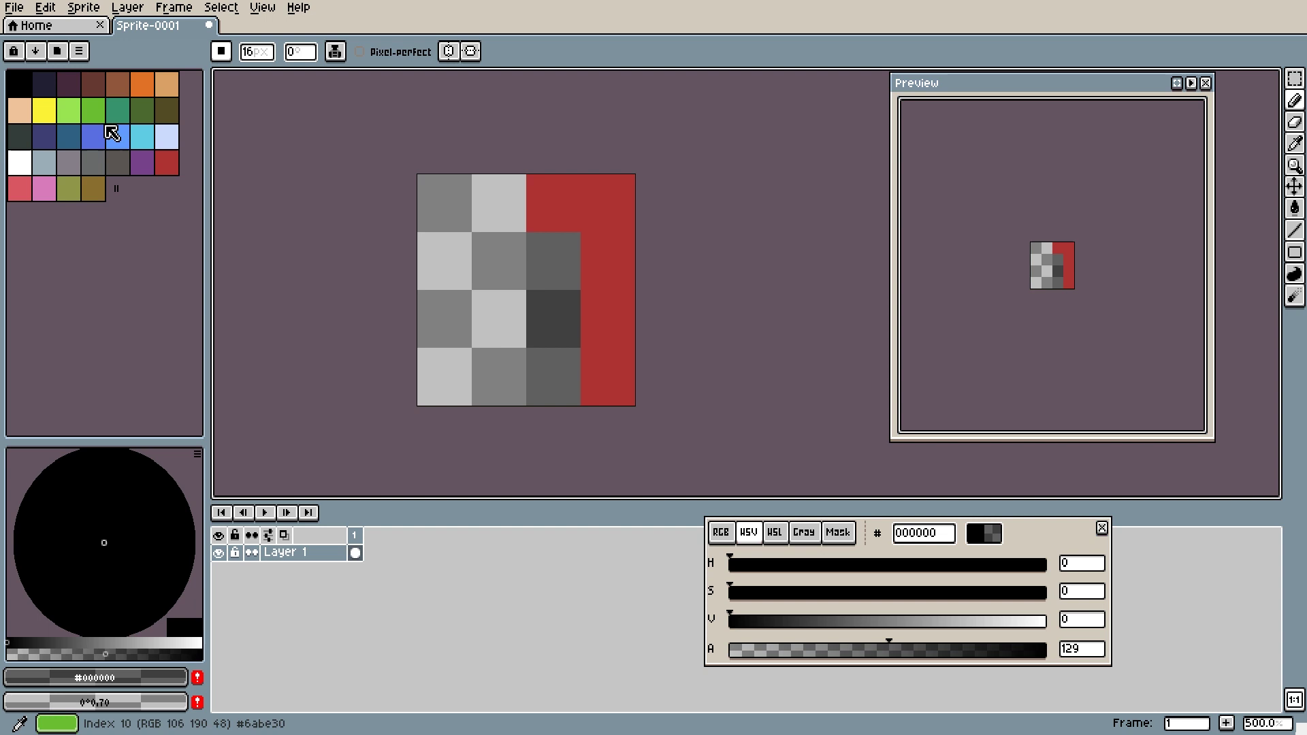
Paint the top cell green 99e550, then the right column at alpha 131, undoing the last.
click(70, 111)
click(553, 202)
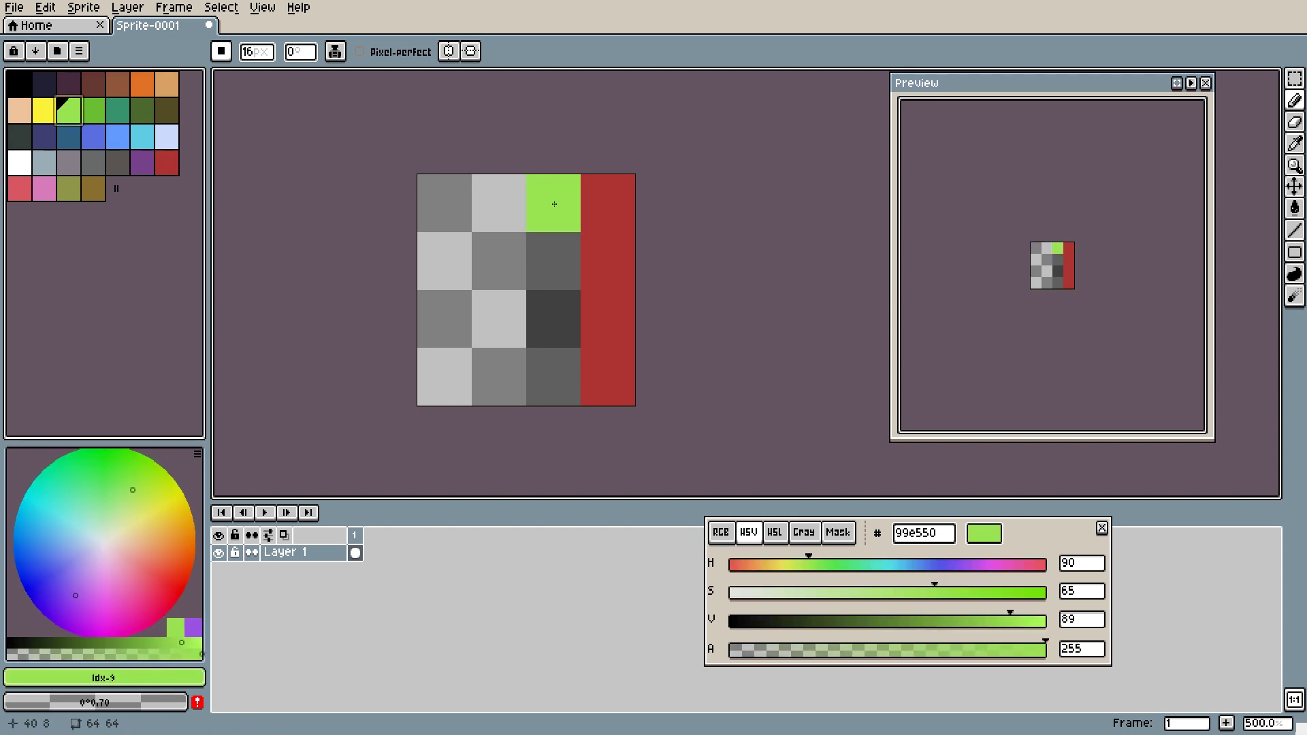
drag(919, 650, 883, 642)
click(606, 263)
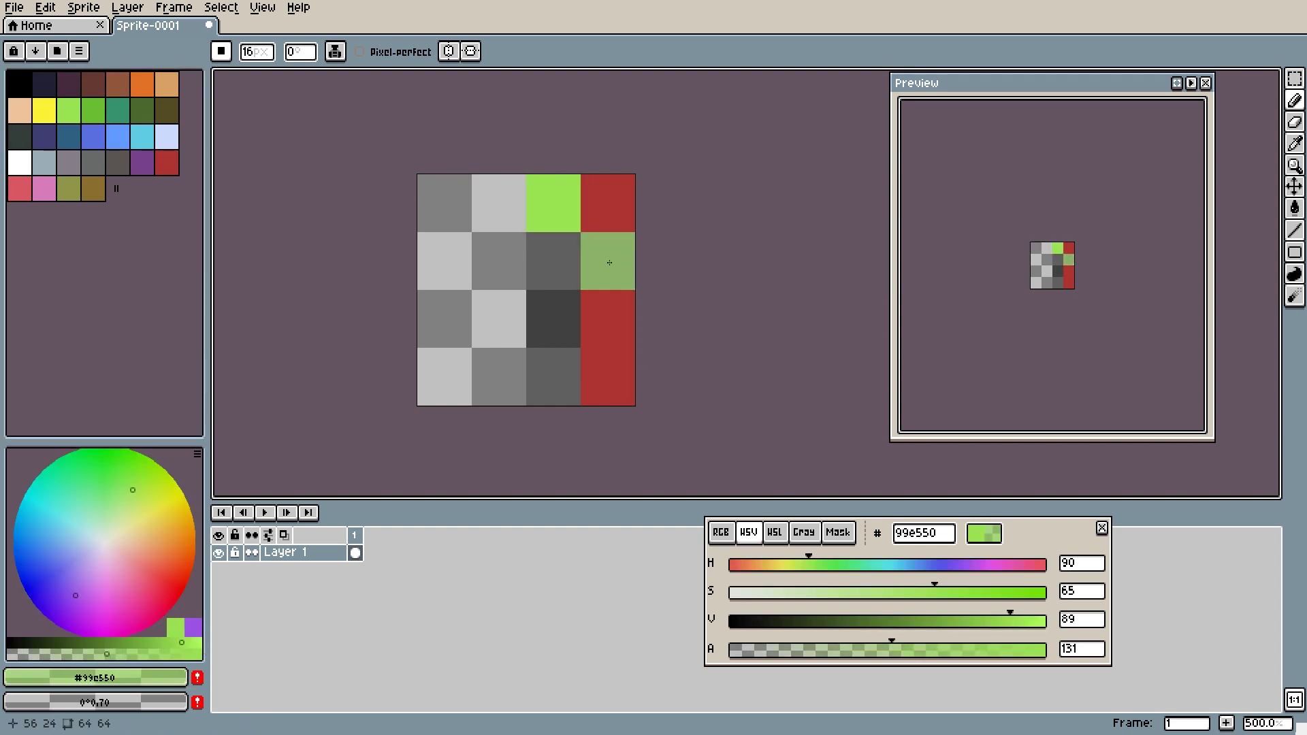
click(600, 323)
click(606, 377)
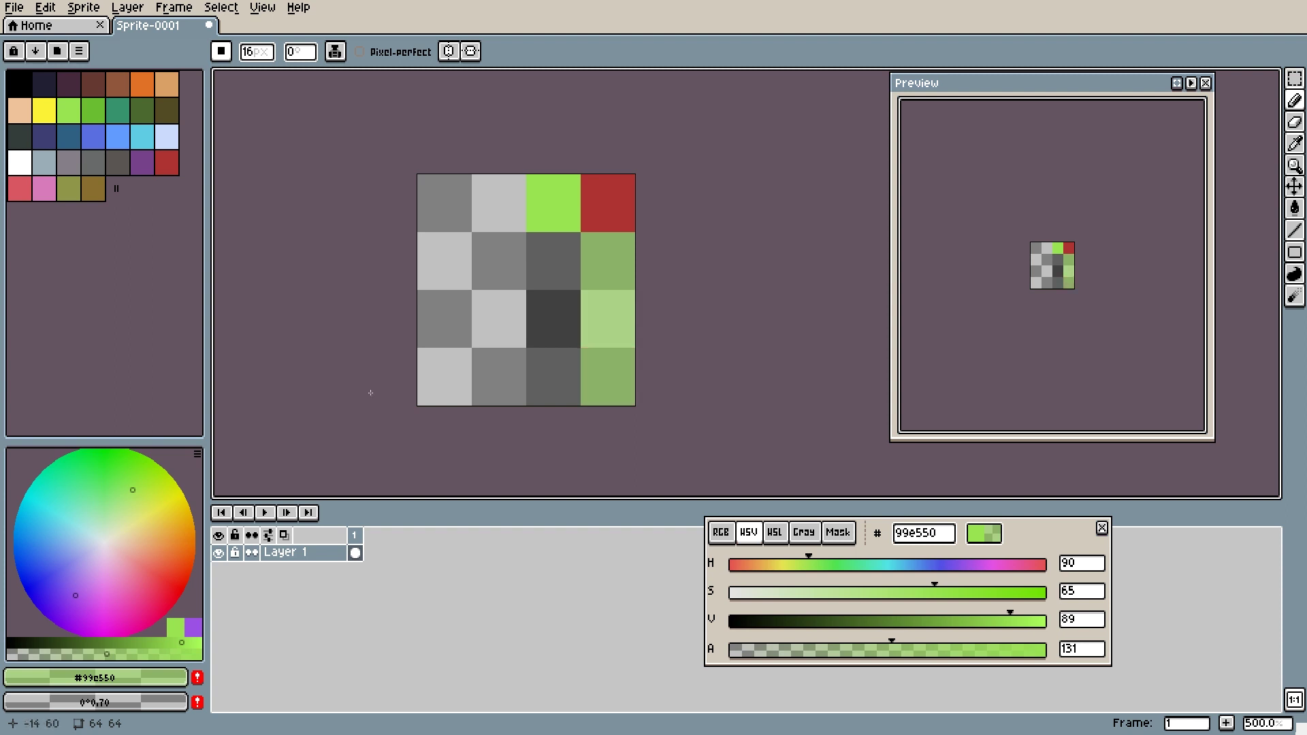
key(ctrl+z)
key(ctrl+z)
key(ctrl+z)
key(ctrl+z)
key(ctrl+z)
click(334, 51)
Use Lock Alpha ink to paint translucent green, then a gold stroke at alpha 255.
click(379, 122)
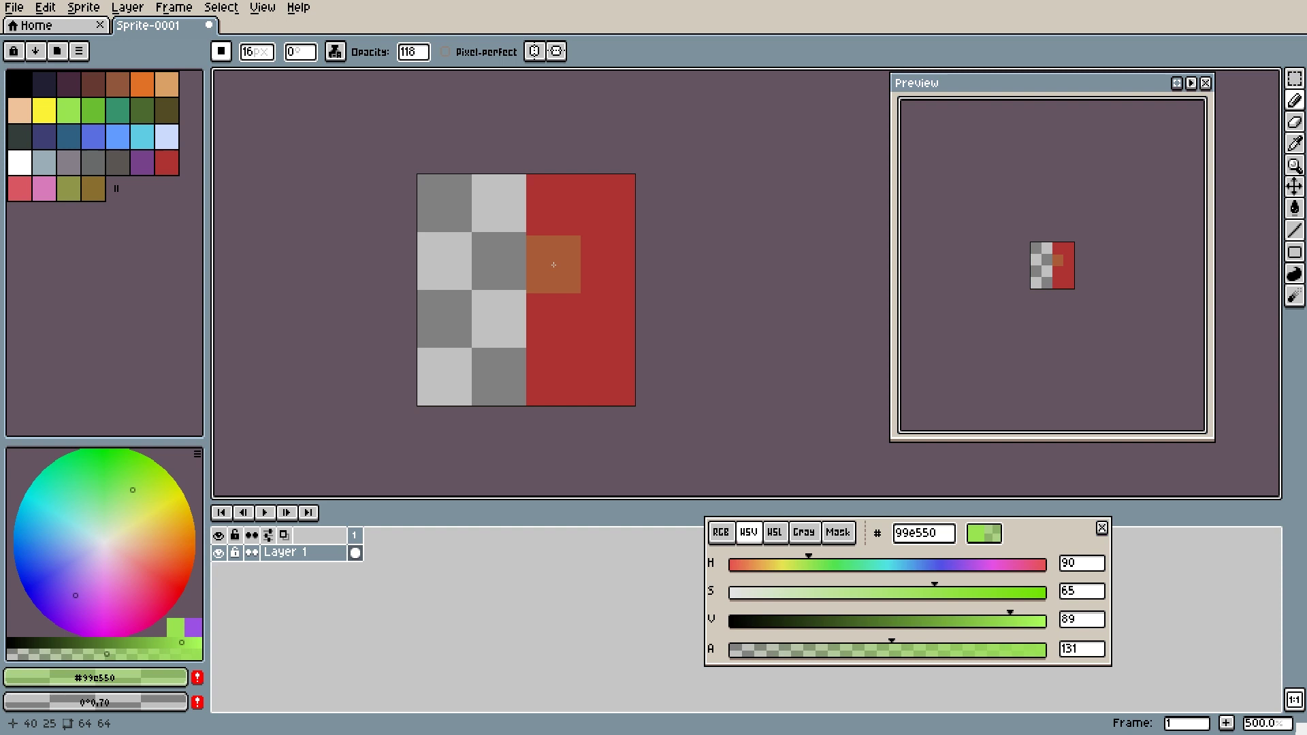
mouse_move(554, 261)
mouse_down()
mouse_move(544, 345)
mouse_move(554, 318)
mouse_up()
drag(891, 650, 1075, 665)
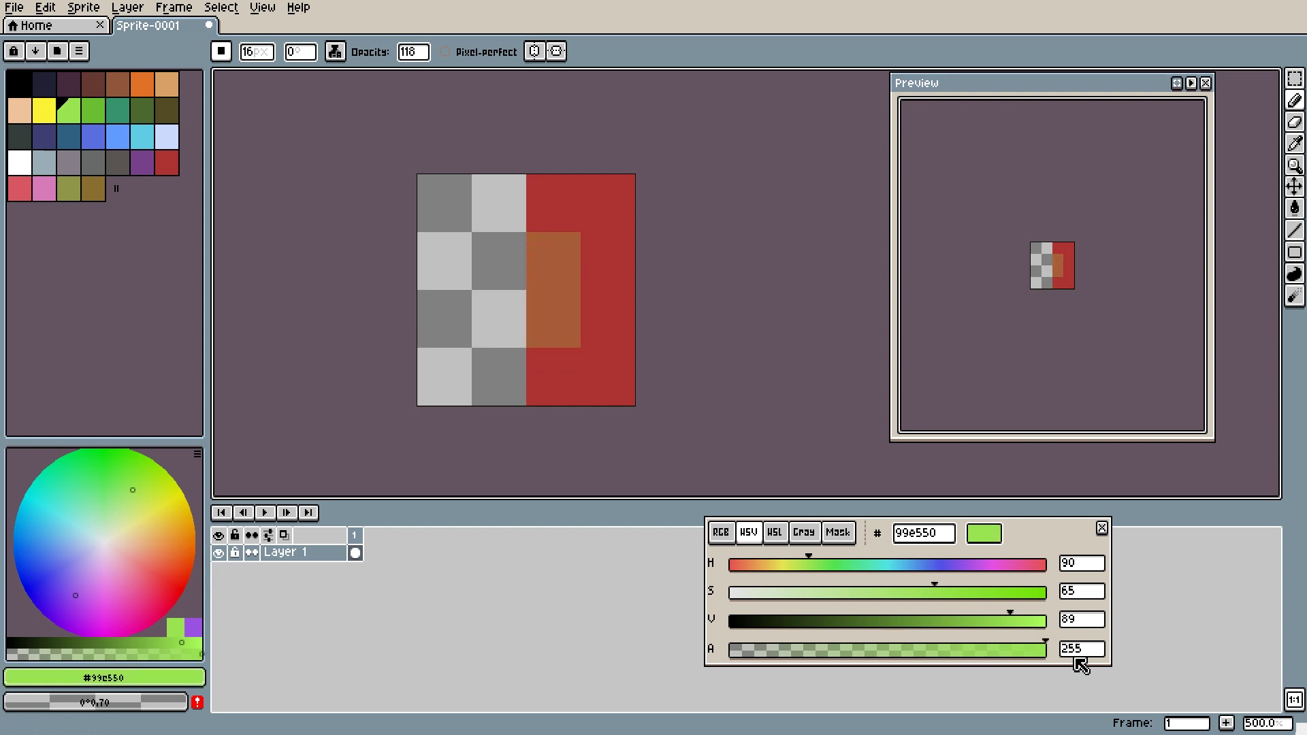
drag(607, 259, 607, 320)
Change the hue to cyan 4fd7e3 and set the brush opacity to 32.
click(892, 563)
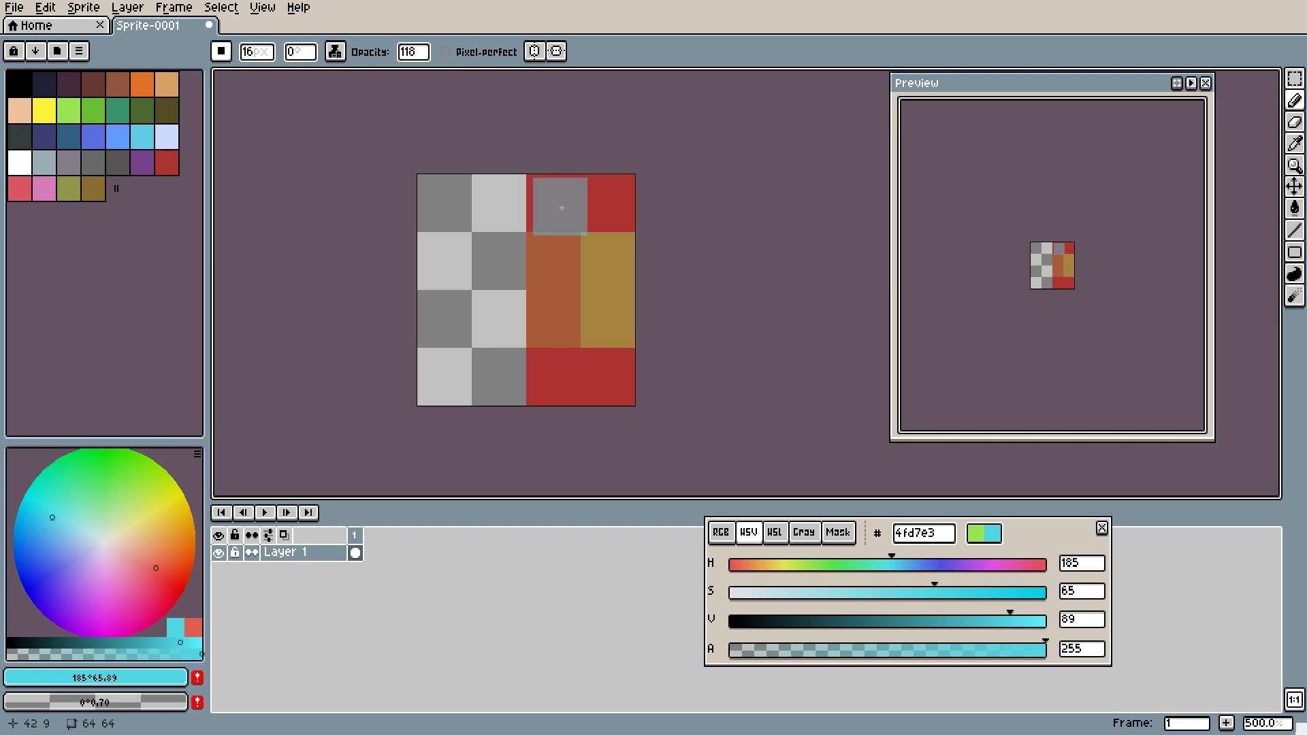
click(413, 52)
text(32)
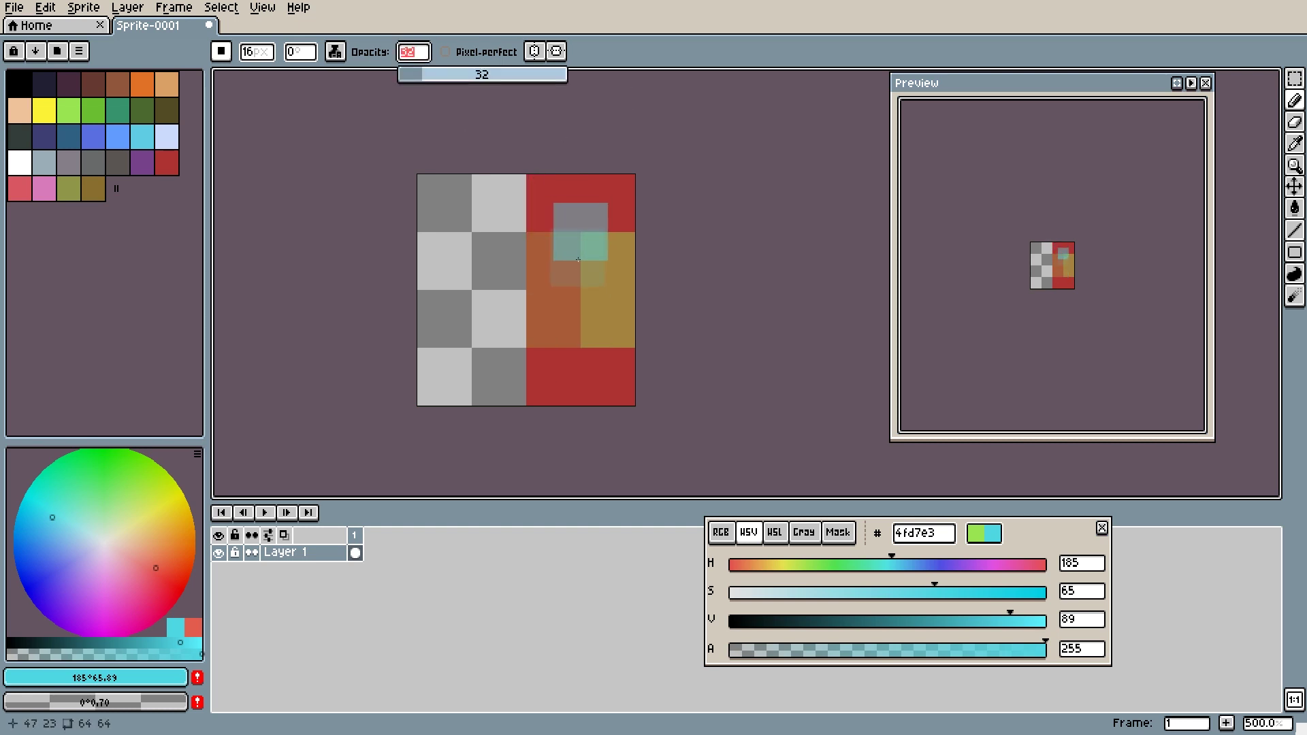
key(Return)
click(335, 52)
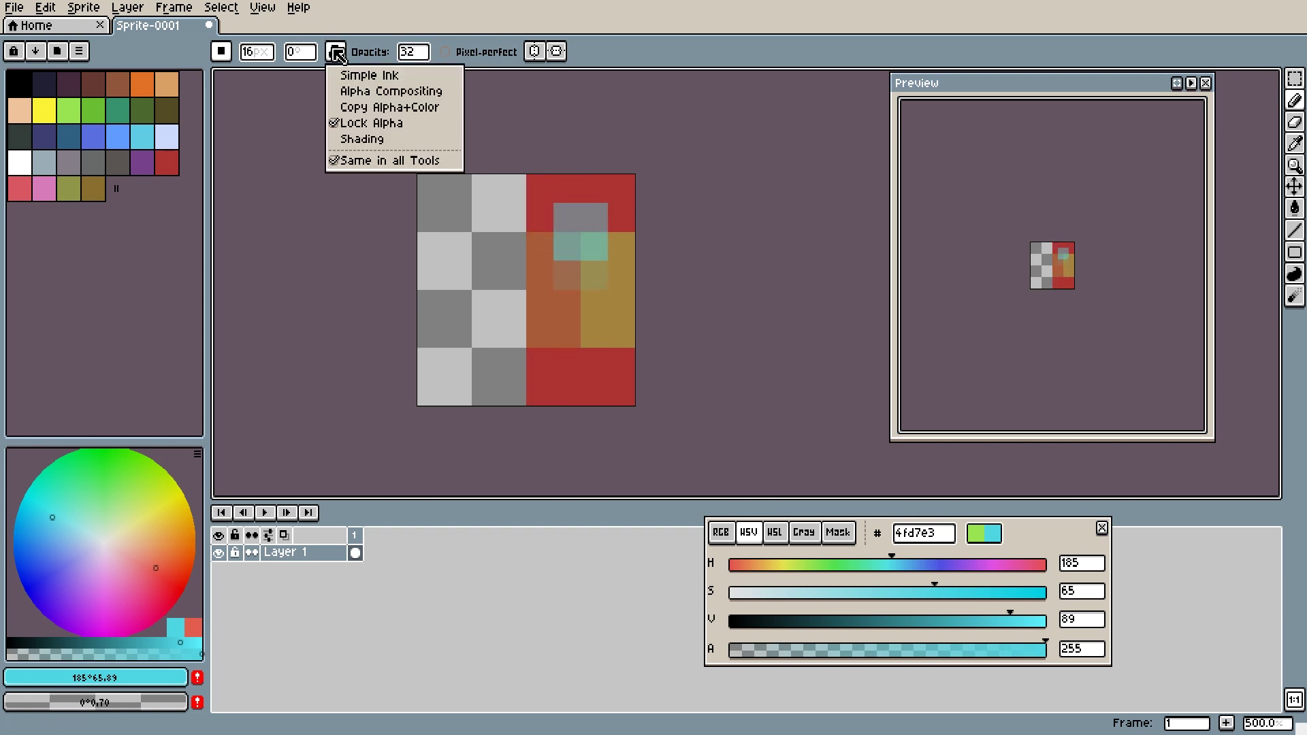
Choose Shading ink and build a shade ramp from palette swatches 9–18, greens through blues.
click(385, 140)
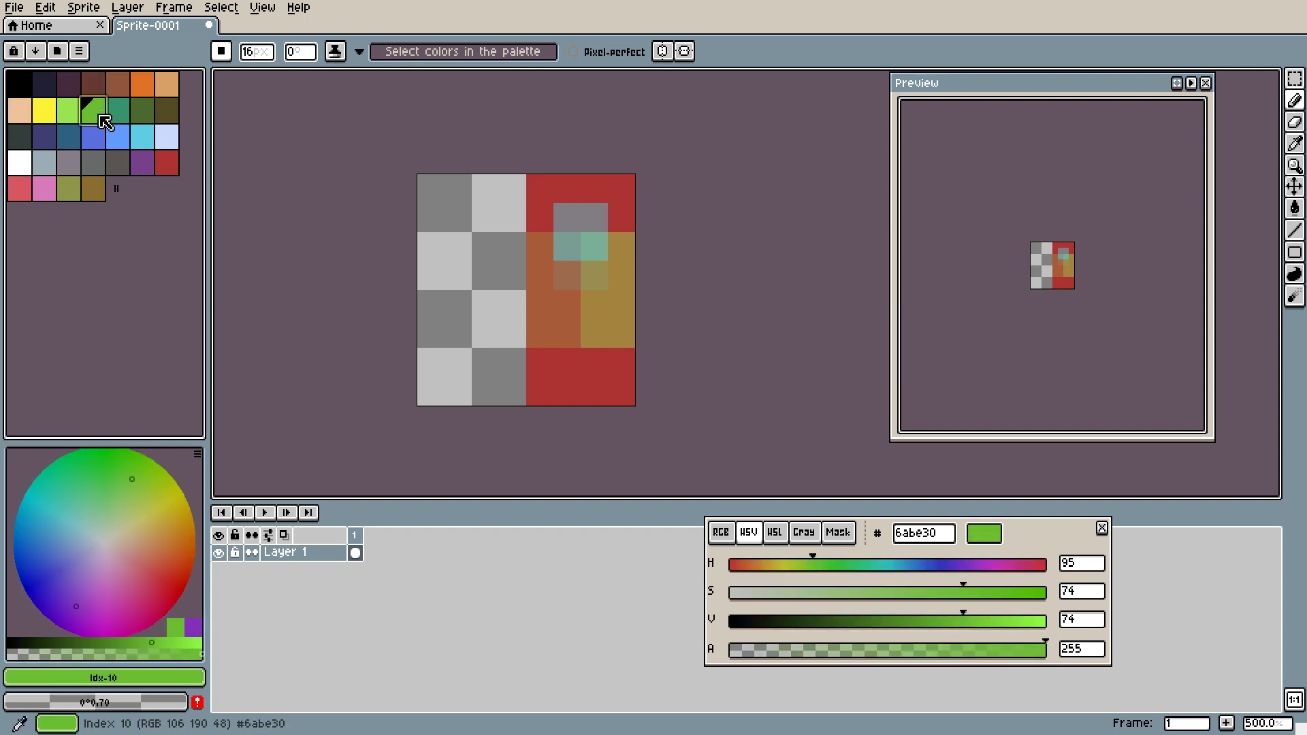
click(125, 117)
click(116, 143)
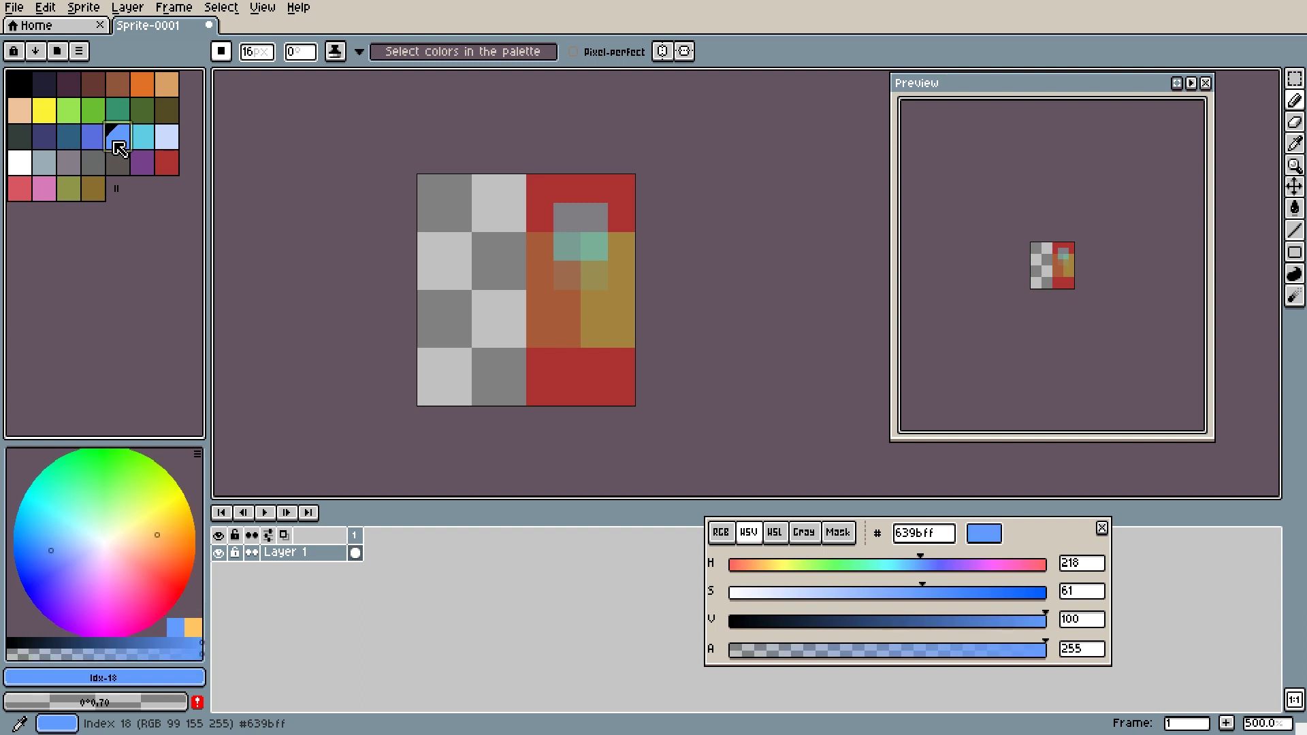
click(87, 140)
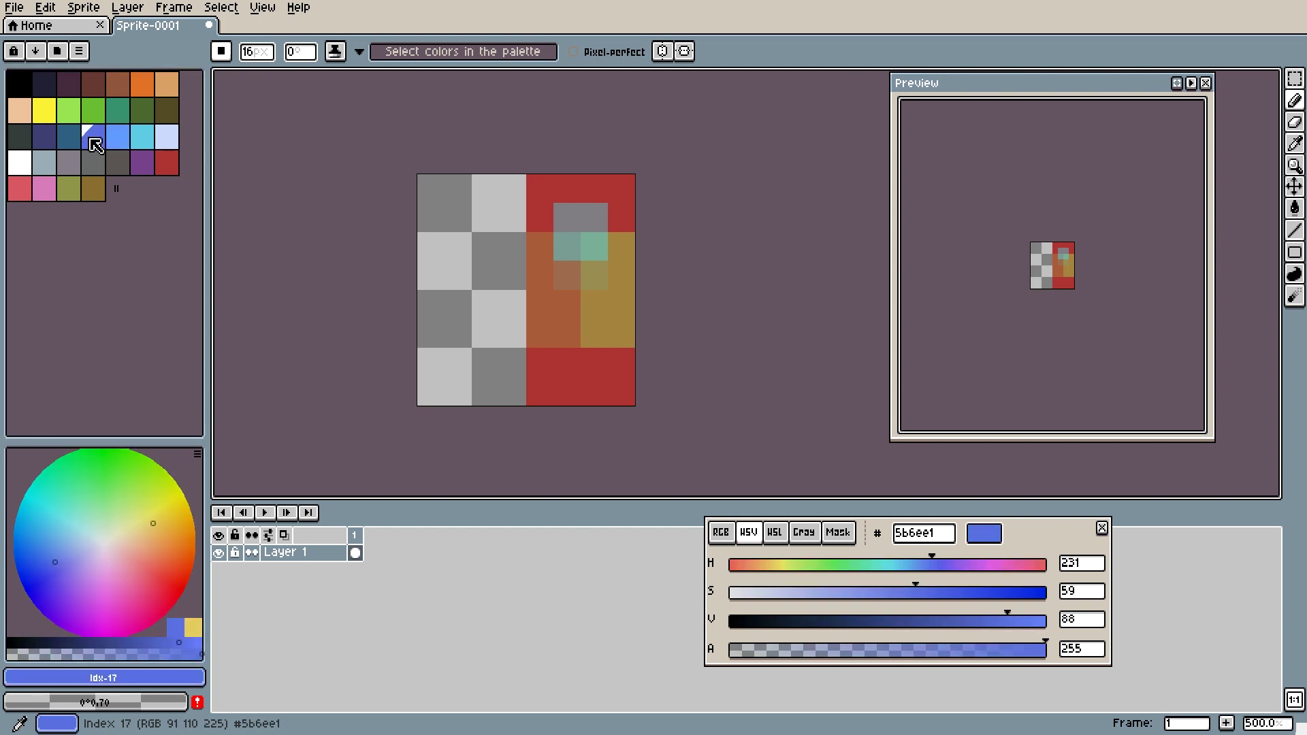
click(77, 117)
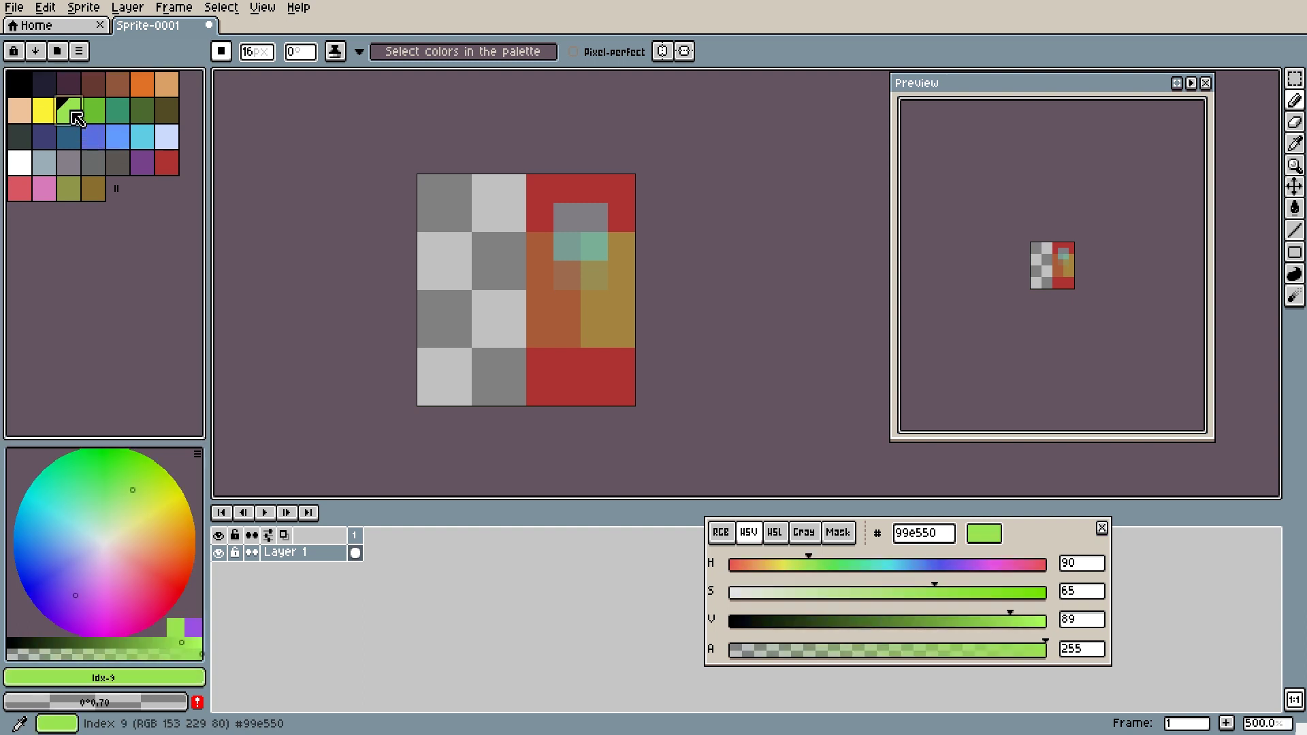
shift+click(119, 139)
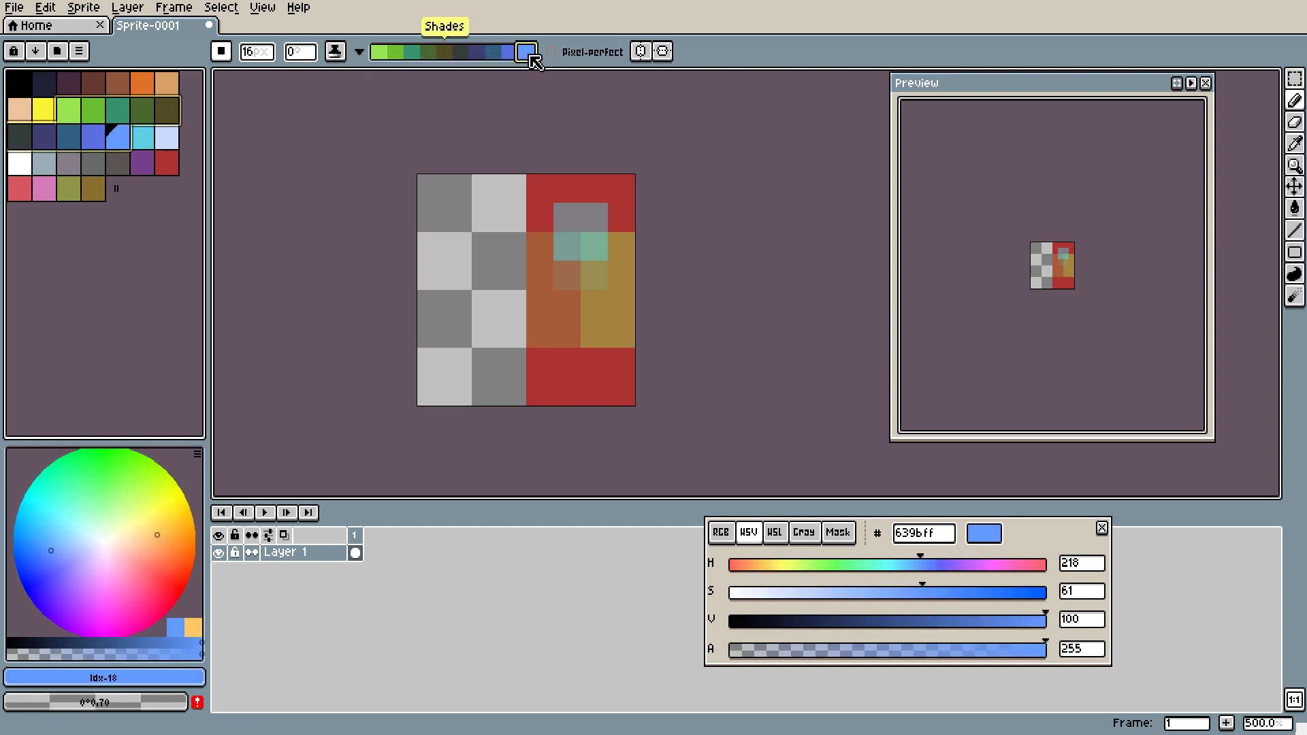
Draw a filled steel-blue 306082 ellipse with Simple Ink over the left checker area.
click(69, 139)
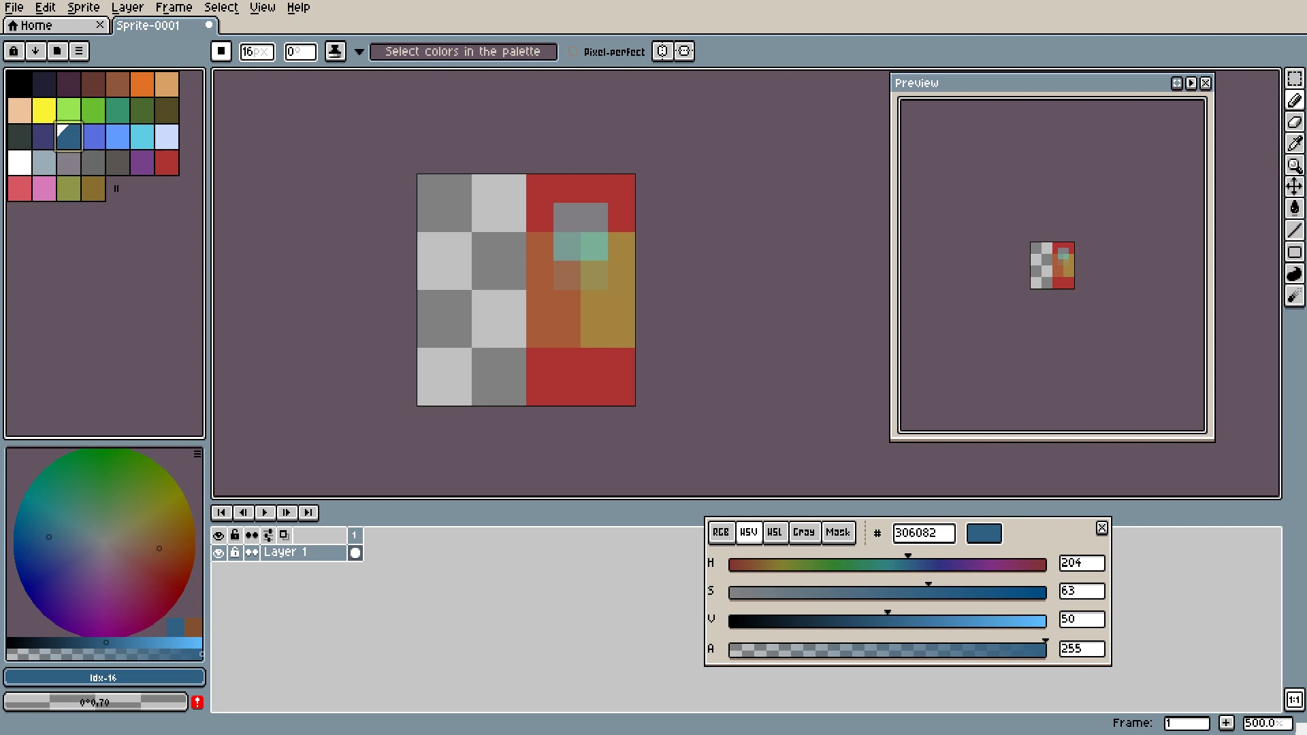
click(1273, 253)
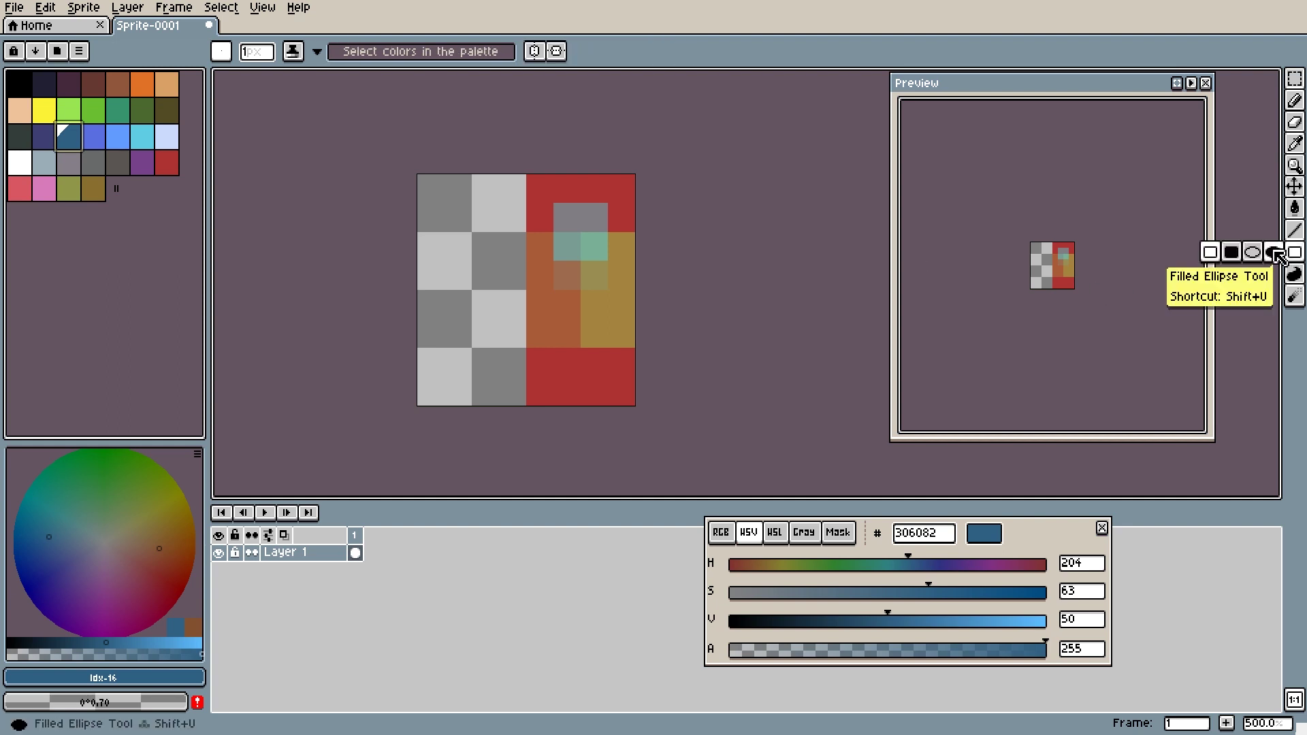
click(1276, 255)
click(316, 51)
click(310, 72)
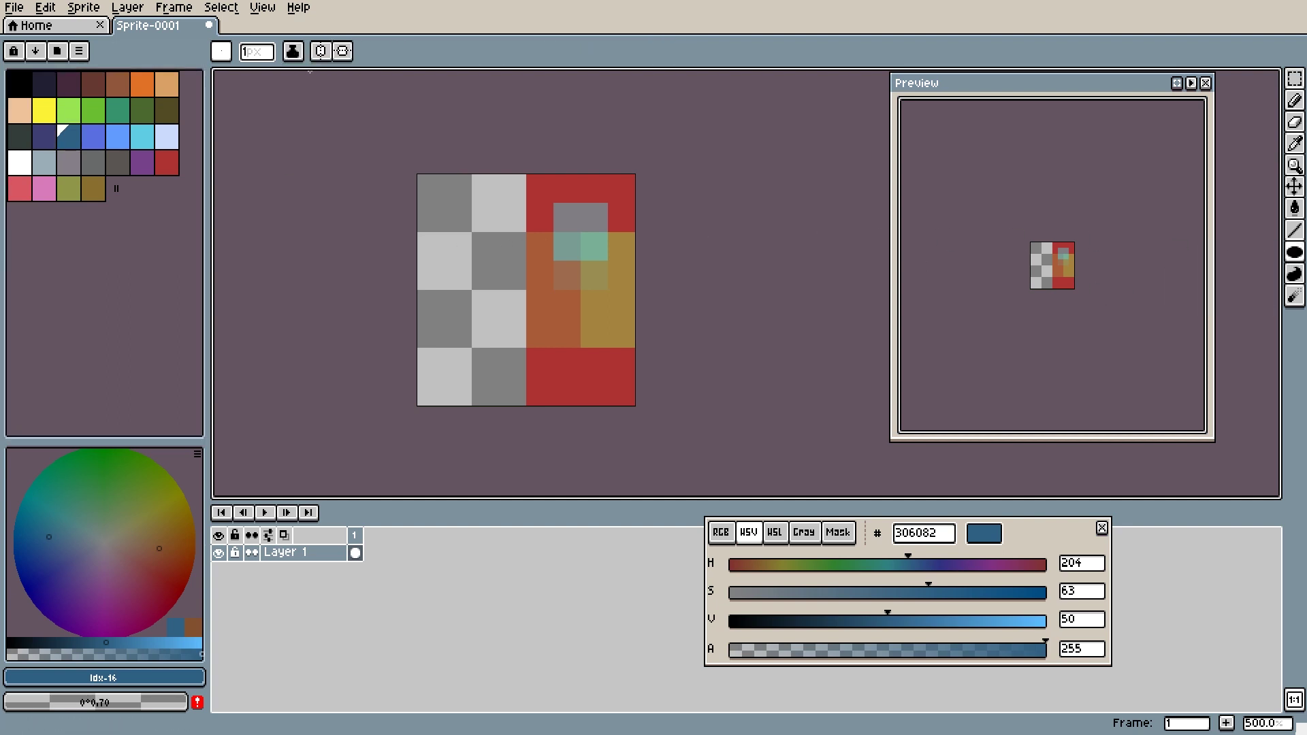
drag(439, 238, 514, 326)
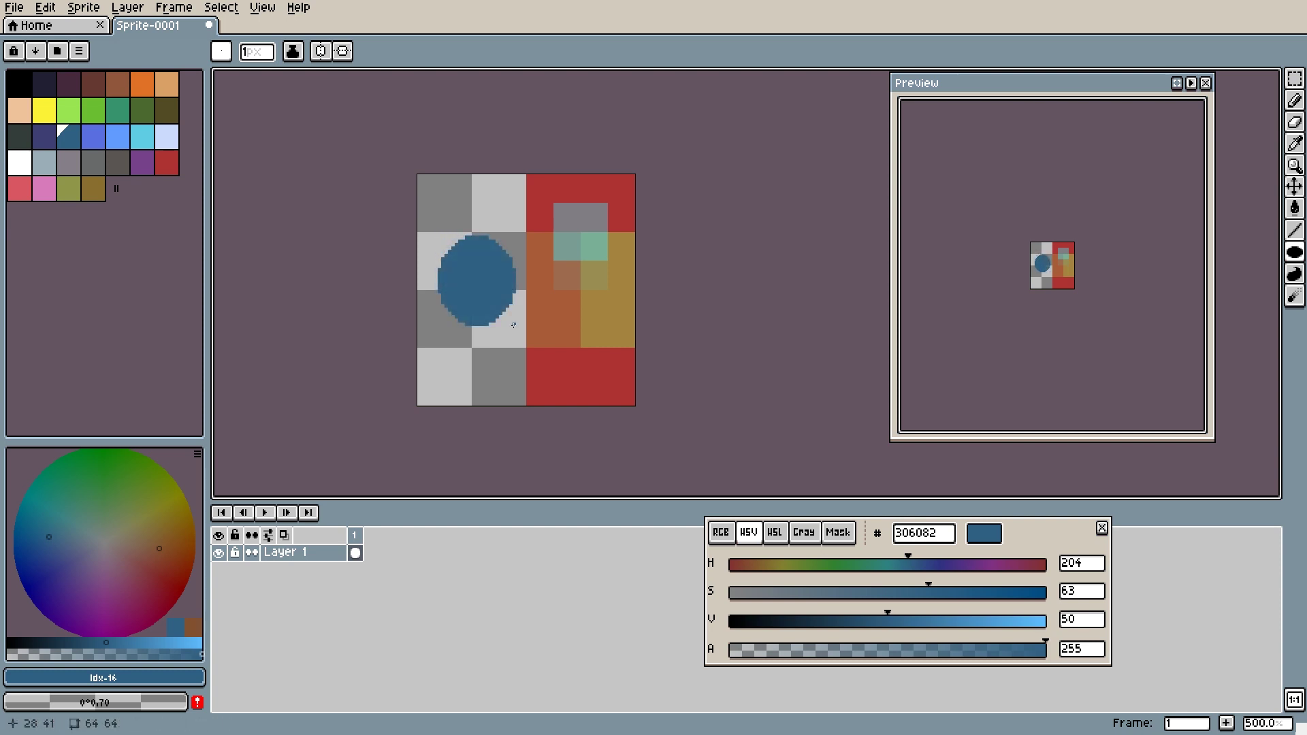
click(292, 51)
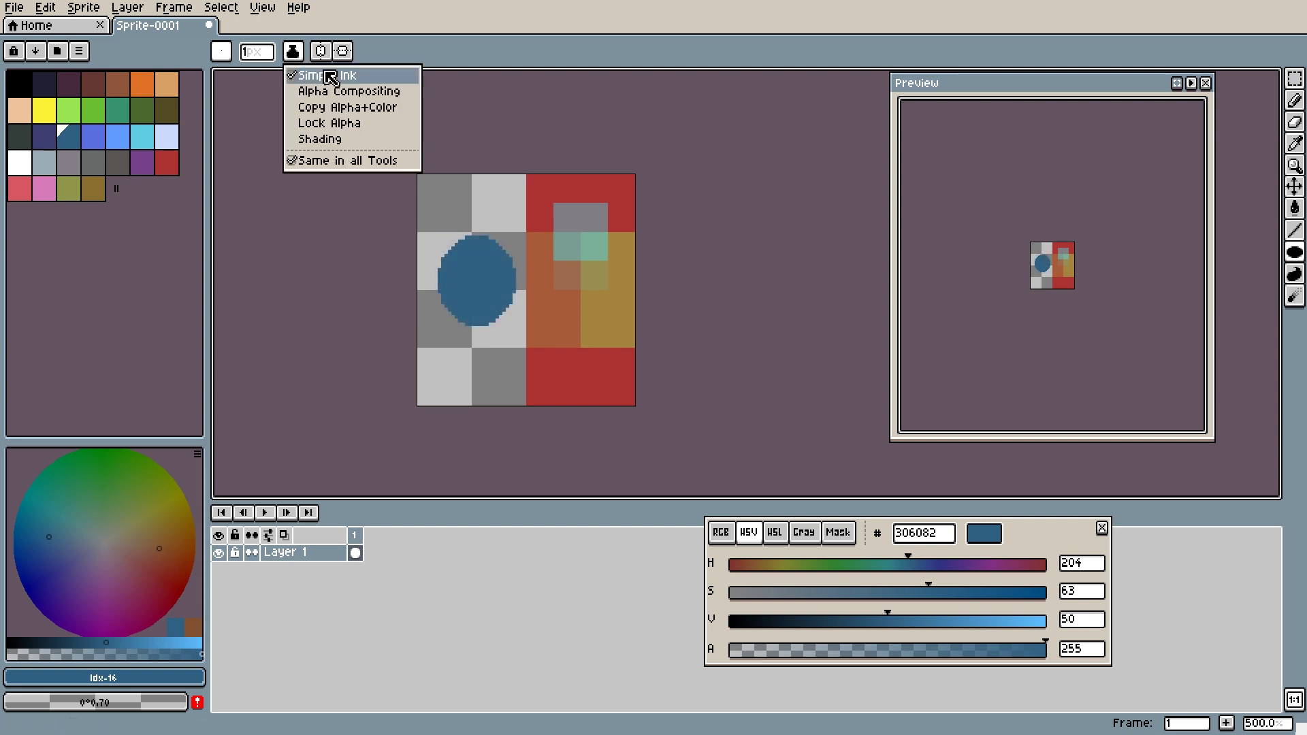
Re-select Shading ink, drag a green-to-olive swatch range as the ramp, and pick blue 5b6ee1.
click(337, 146)
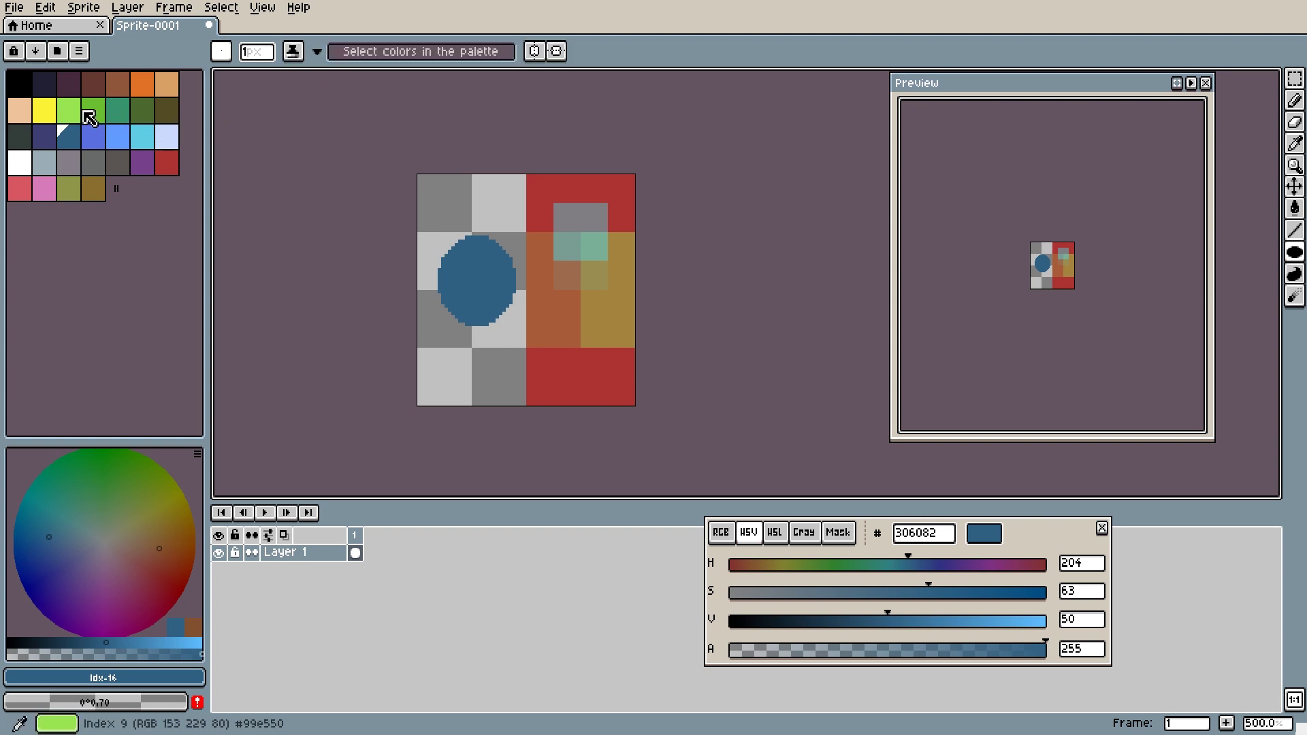
drag(68, 110, 166, 110)
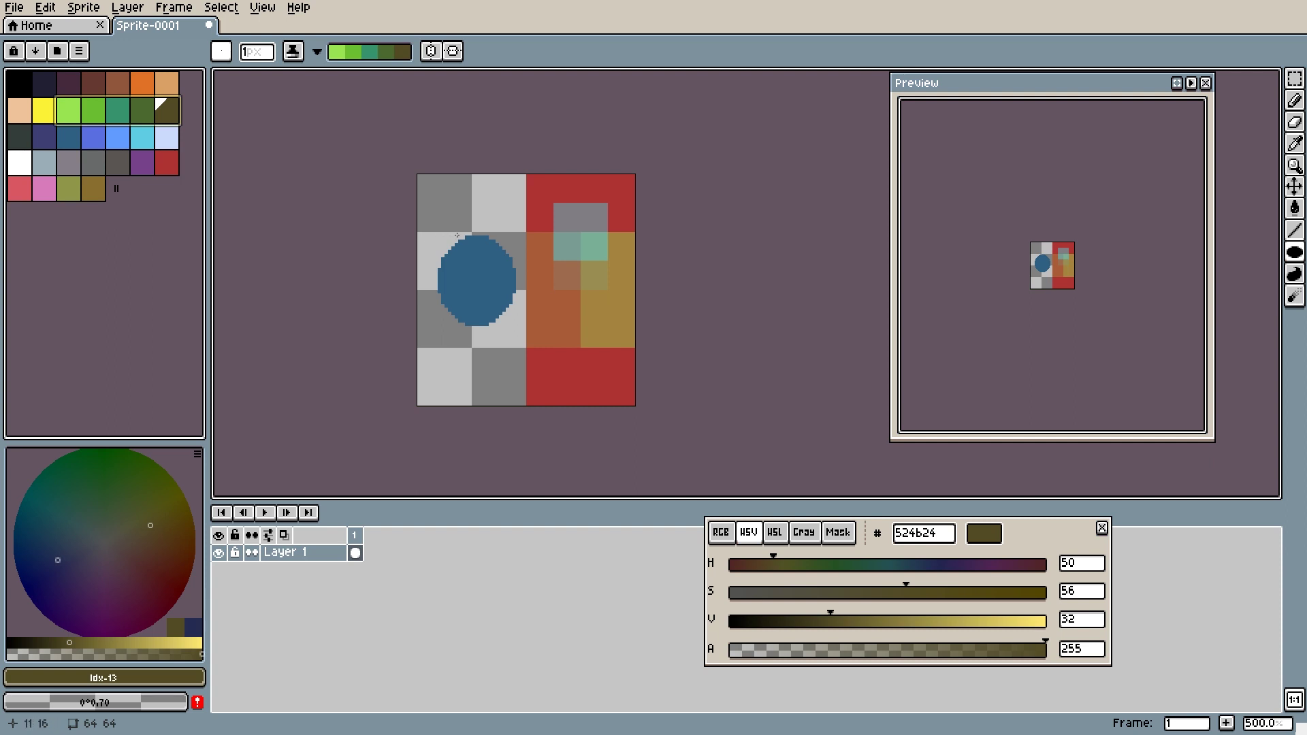
mouse_move(448, 277)
mouse_down()
mouse_move(470, 242)
mouse_move(478, 267)
mouse_up()
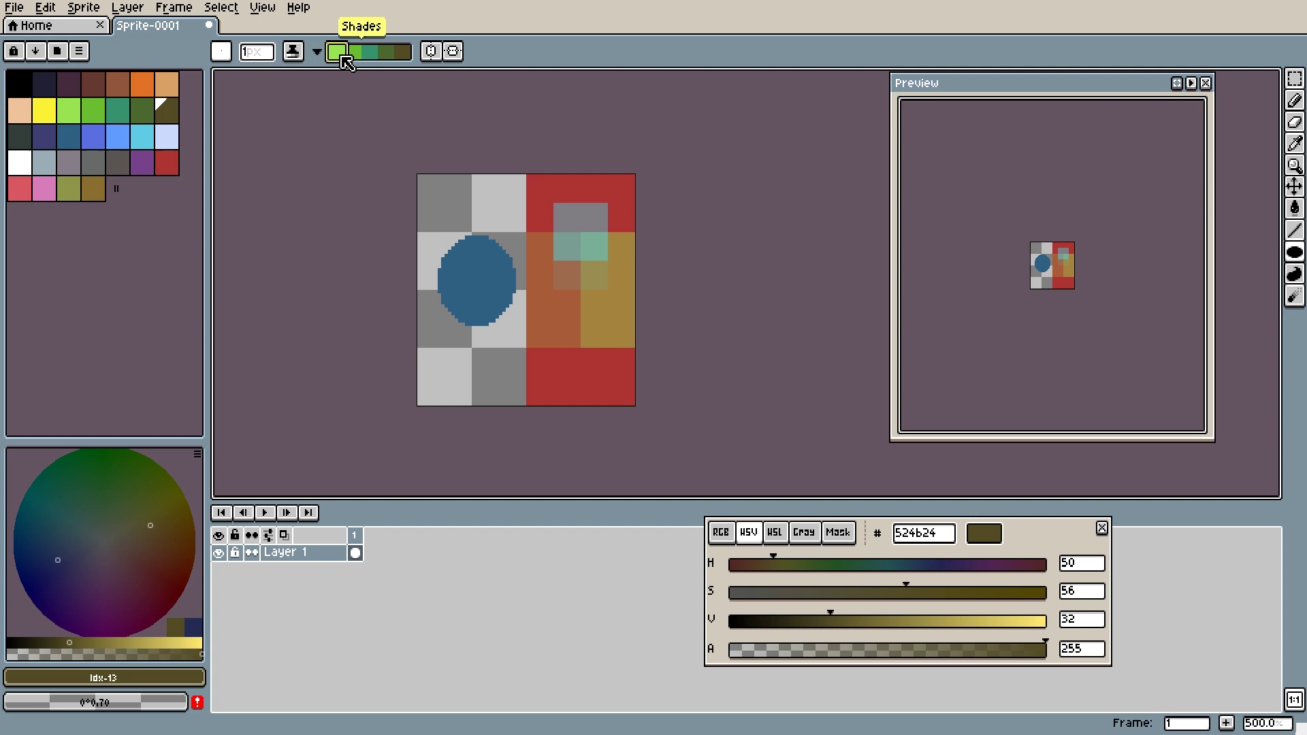
click(112, 112)
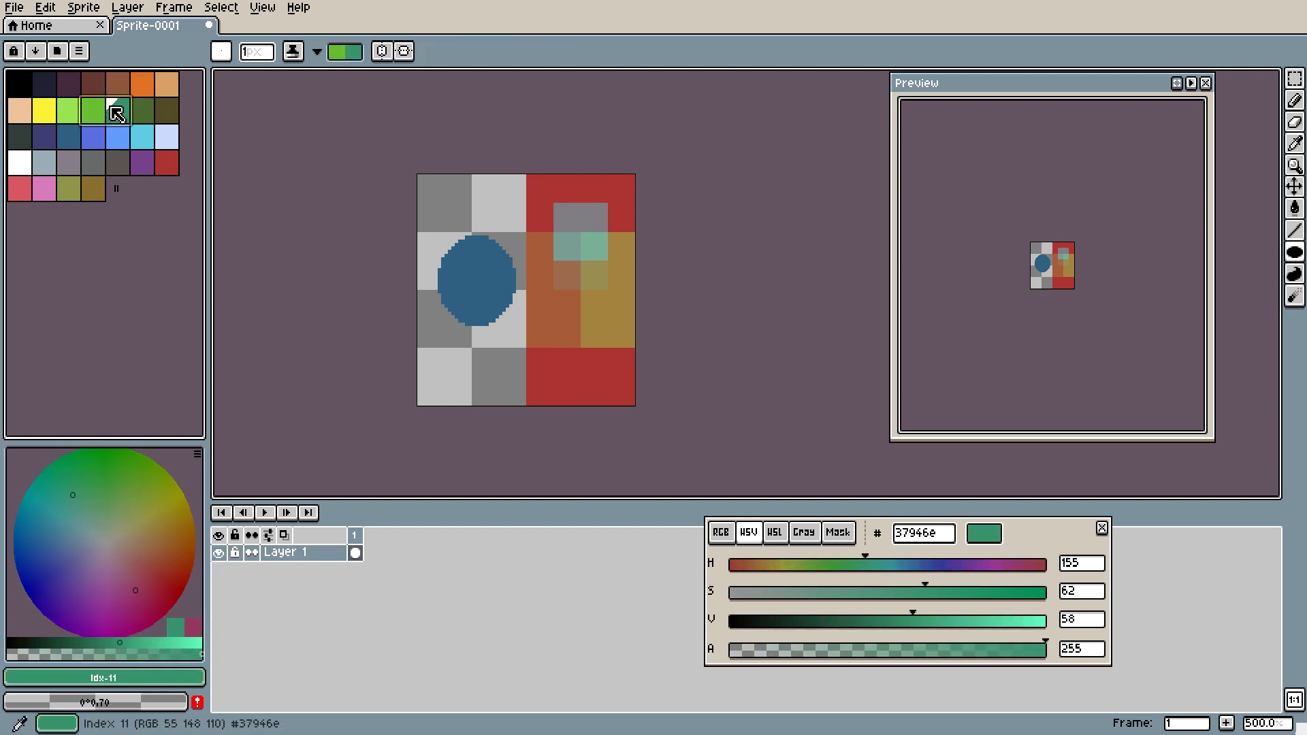
click(93, 137)
click(78, 137)
click(93, 138)
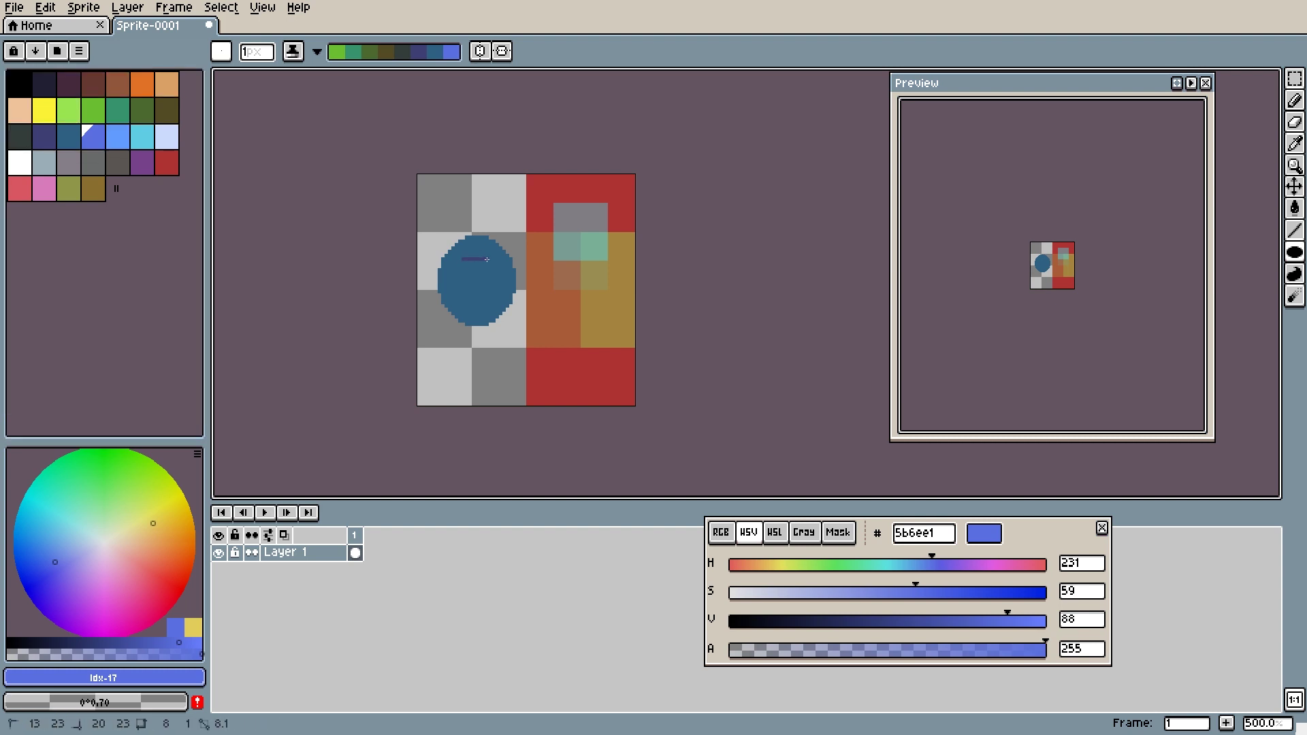
Enlarge the brush to 9 px and shade the ellipse red around an olive-brown centre.
key(plus)
key(plus)
key(plus)
key(plus)
key(plus)
key(plus)
key(plus)
key(plus)
mouse_move(463, 261)
mouse_down()
mouse_move(490, 272)
mouse_move(476, 303)
mouse_move(461, 294)
mouse_move(458, 260)
mouse_move(483, 275)
mouse_move(472, 299)
mouse_up()
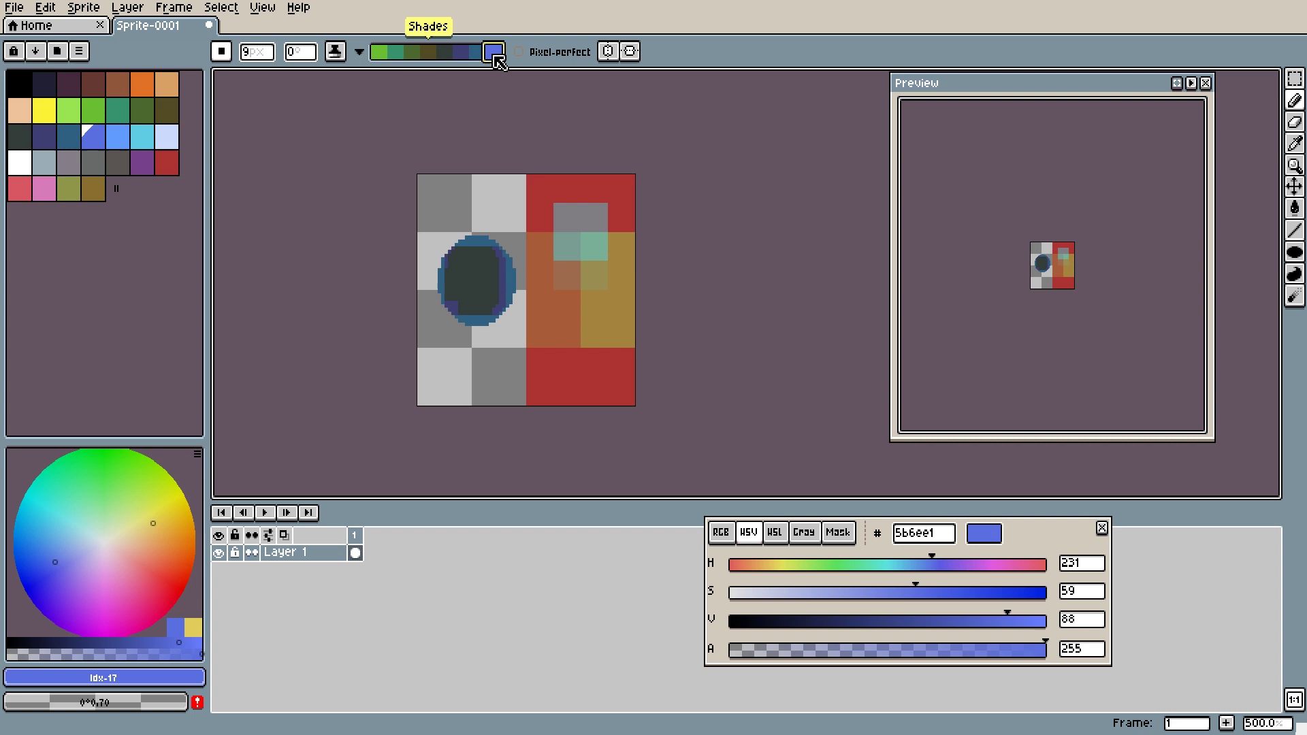
mouse_move(456, 264)
mouse_down()
mouse_move(492, 280)
mouse_move(476, 308)
mouse_move(457, 292)
mouse_move(486, 285)
mouse_move(463, 302)
mouse_move(455, 279)
mouse_up()
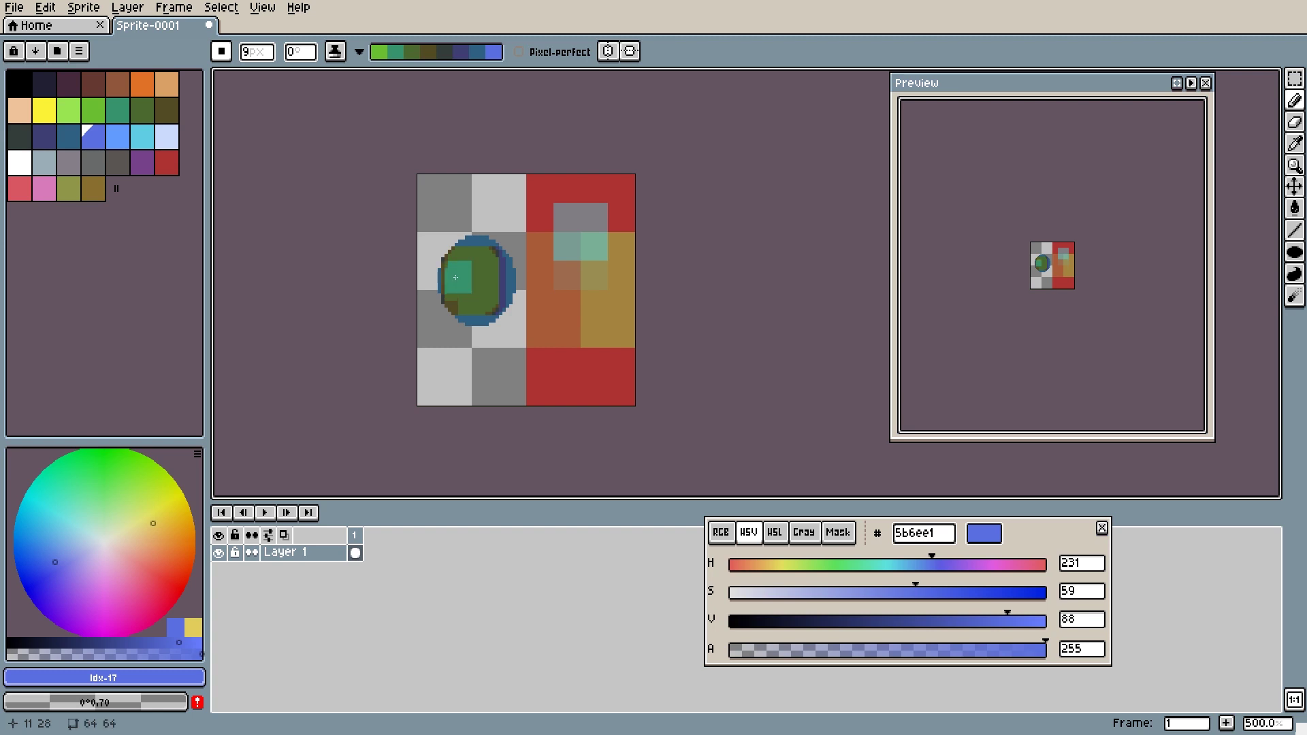
mouse_move(455, 277)
mouse_down()
mouse_move(480, 297)
mouse_move(487, 262)
mouse_move(459, 272)
mouse_move(470, 299)
mouse_move(496, 286)
mouse_move(477, 254)
mouse_move(452, 269)
mouse_move(480, 310)
mouse_move(494, 265)
mouse_up()
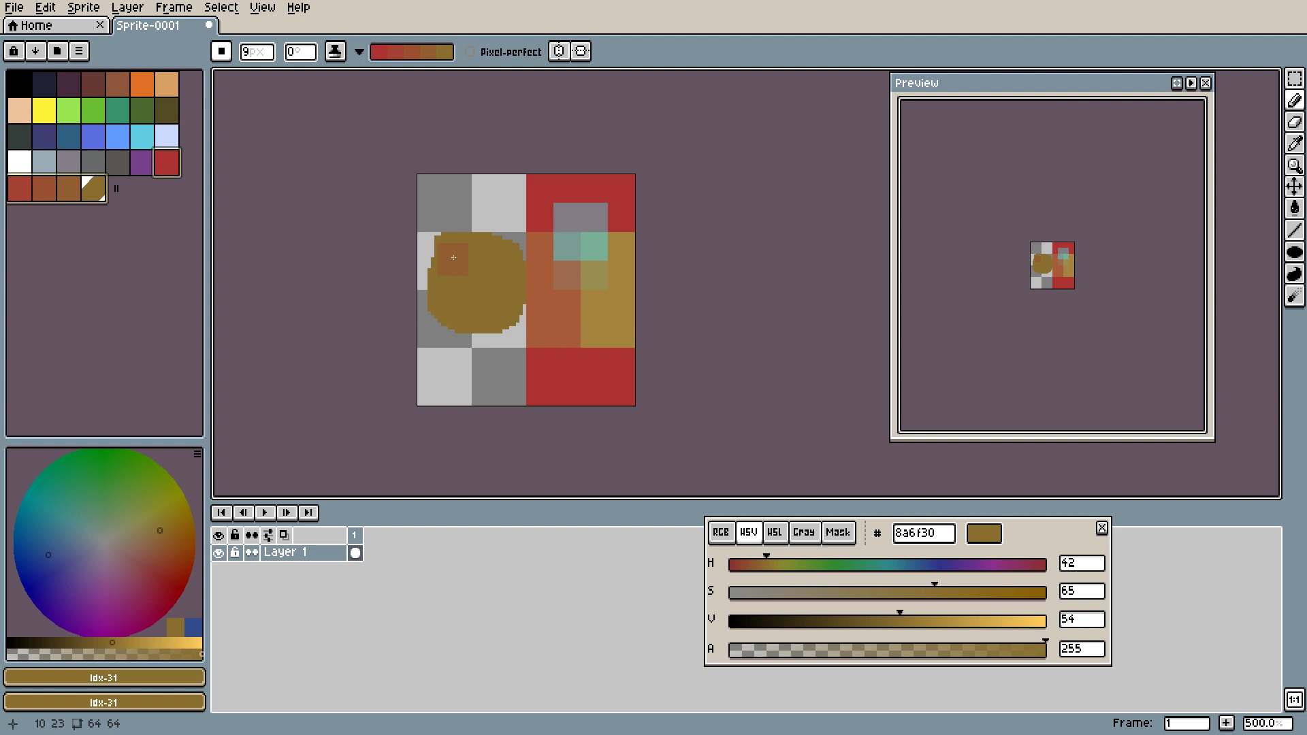
mouse_move(453, 257)
mouse_down()
mouse_move(442, 298)
mouse_move(470, 321)
mouse_move(475, 241)
mouse_move(455, 272)
mouse_move(463, 315)
mouse_move(443, 259)
mouse_move(455, 242)
mouse_move(443, 258)
mouse_move(448, 320)
mouse_move(424, 299)
mouse_move(428, 242)
mouse_move(466, 293)
mouse_move(441, 287)
mouse_move(473, 277)
mouse_move(440, 317)
mouse_move(463, 245)
mouse_move(438, 288)
mouse_move(455, 247)
mouse_move(465, 315)
mouse_move(466, 233)
mouse_move(452, 344)
mouse_up()
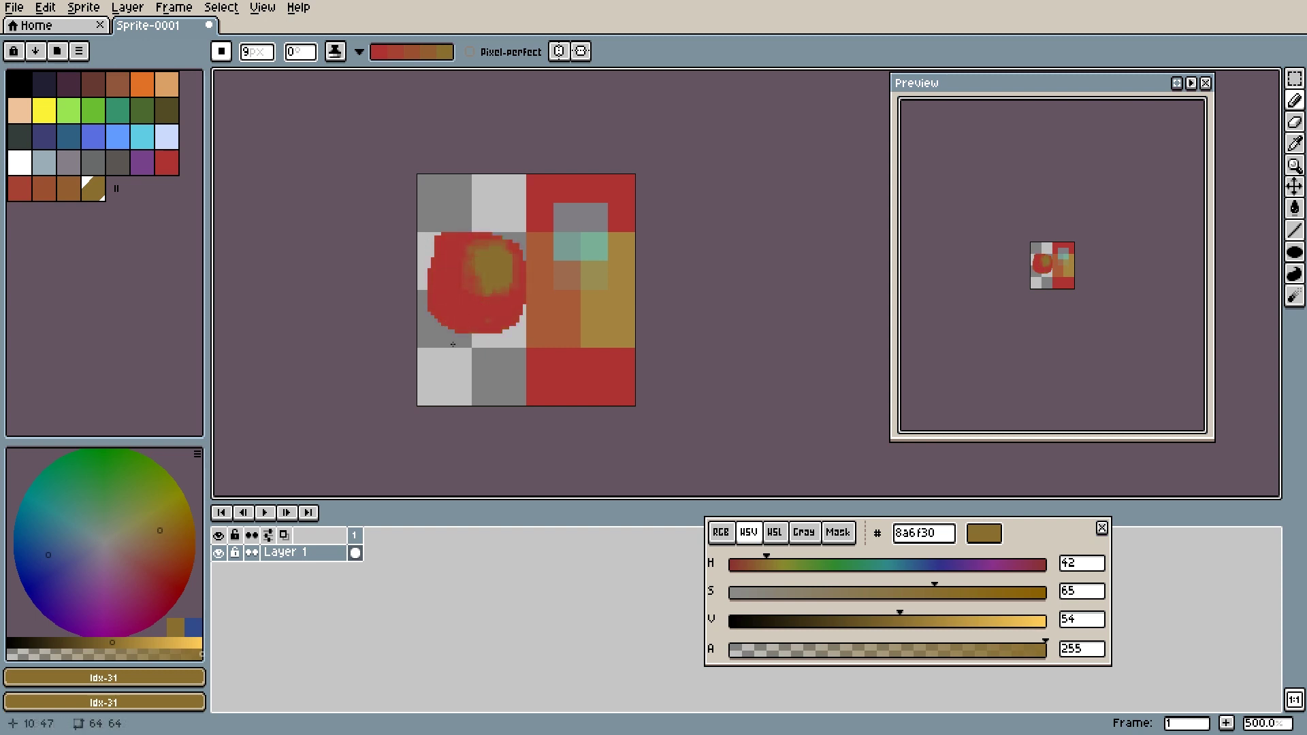
click(334, 53)
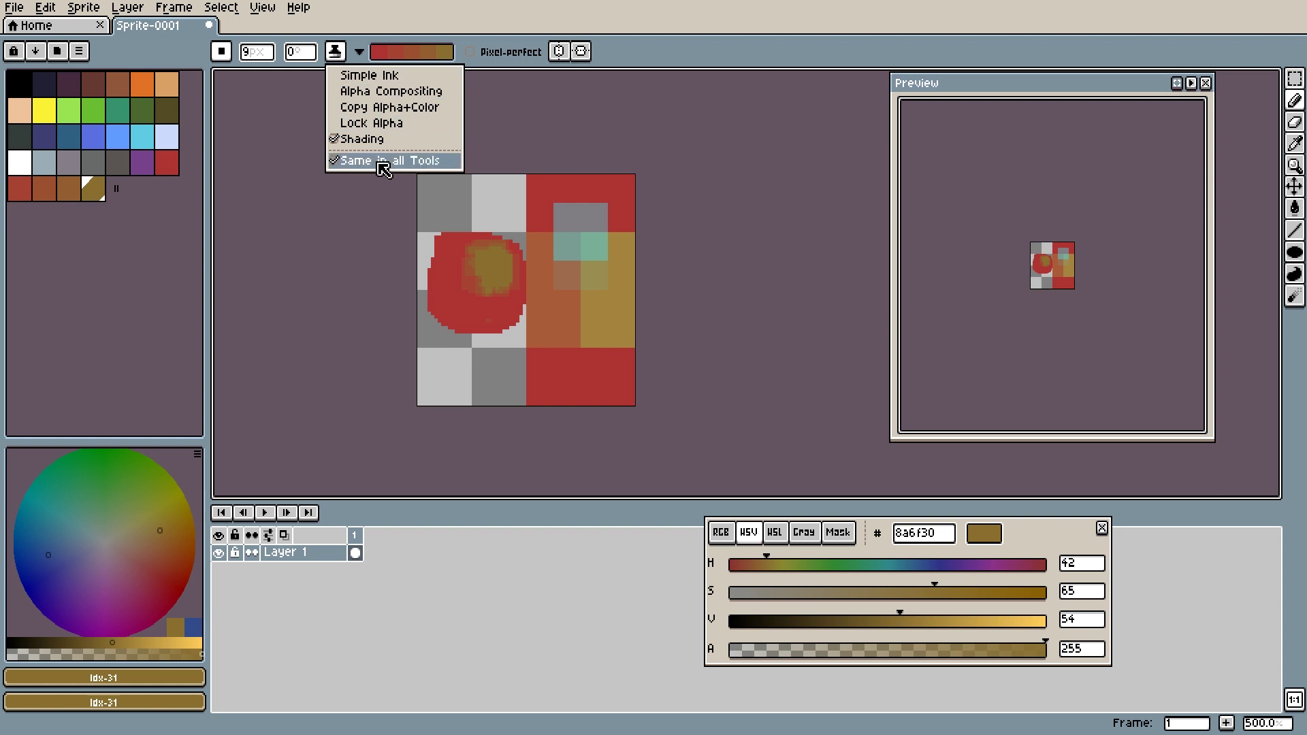
Set the painting ink back to Simple Ink.
click(651, 57)
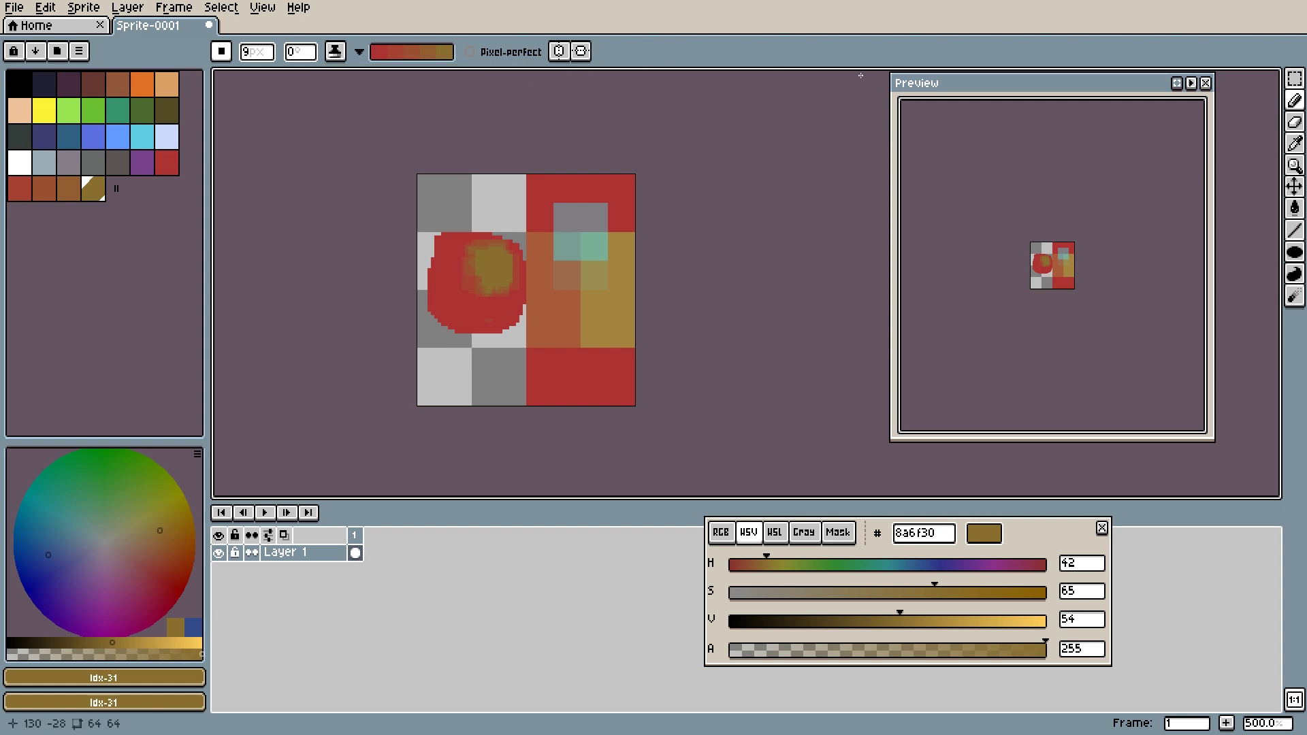
click(335, 55)
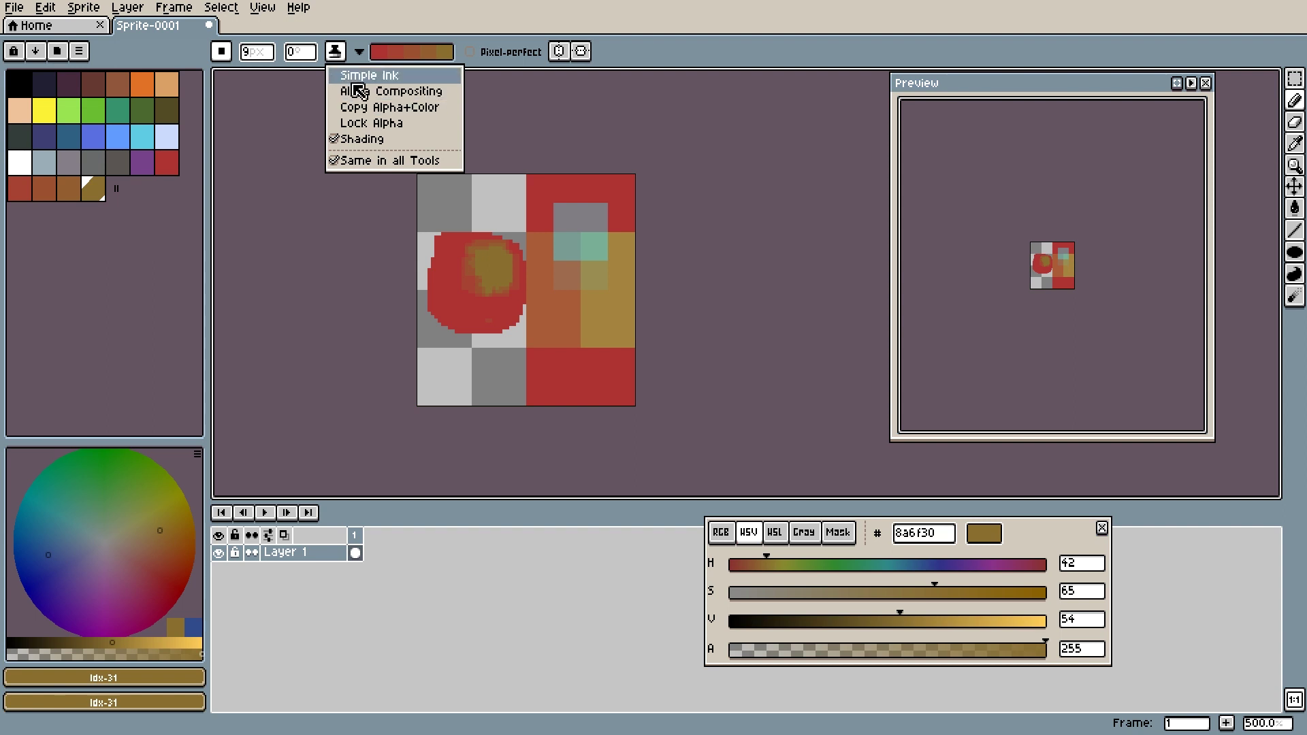
click(351, 78)
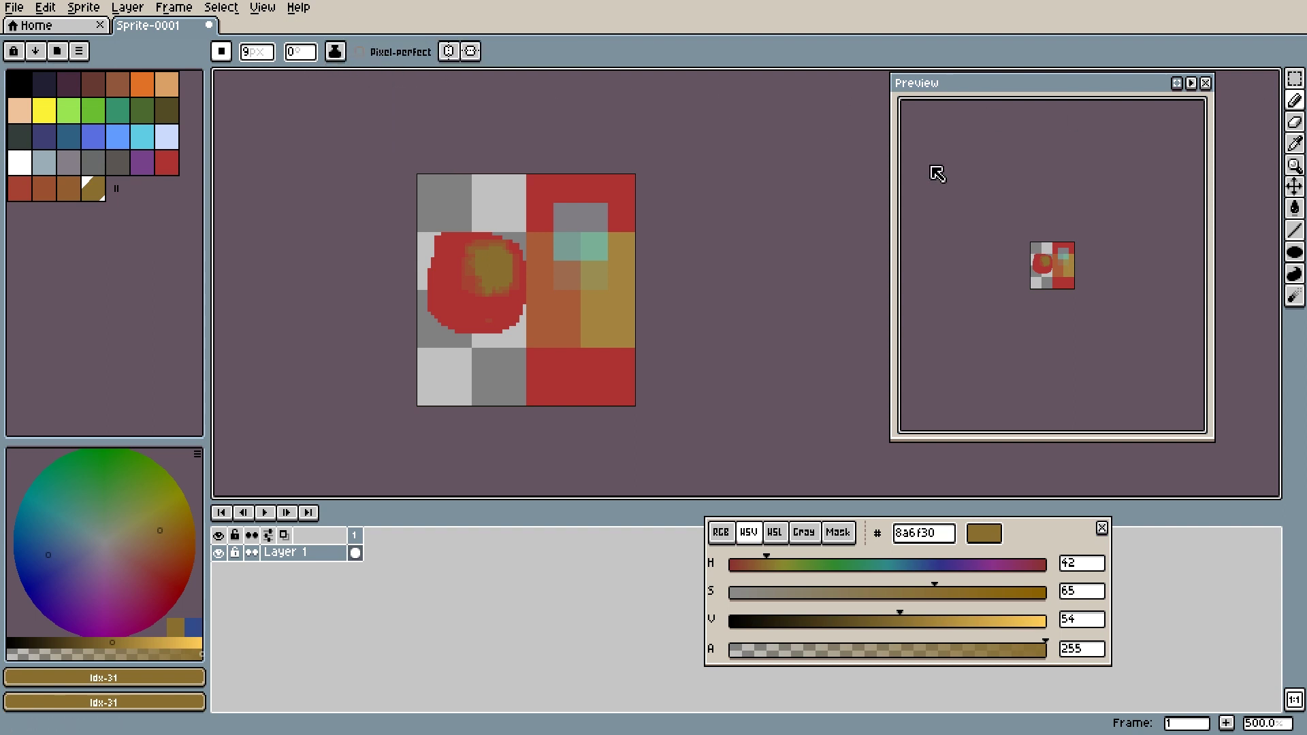
Give the Paint Bucket Copy Alpha+Color ink, then return to the Pencil tool.
click(1297, 215)
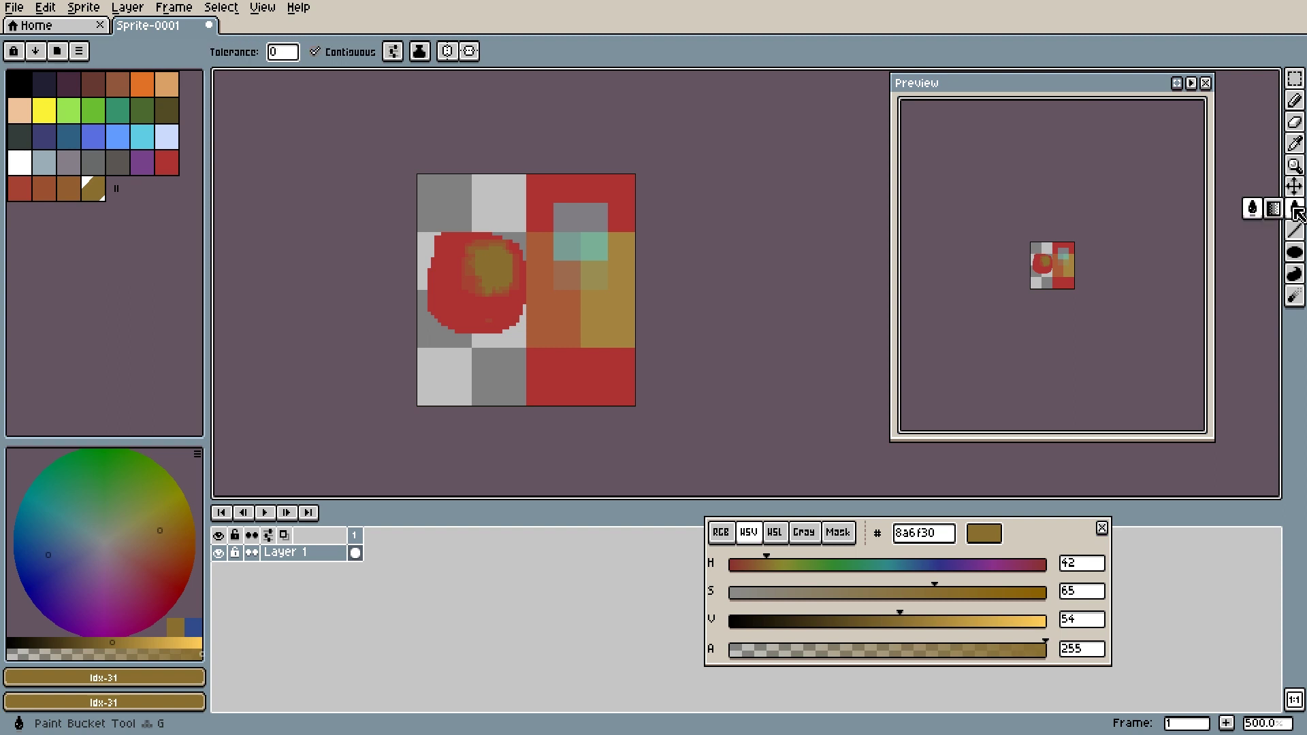
click(429, 53)
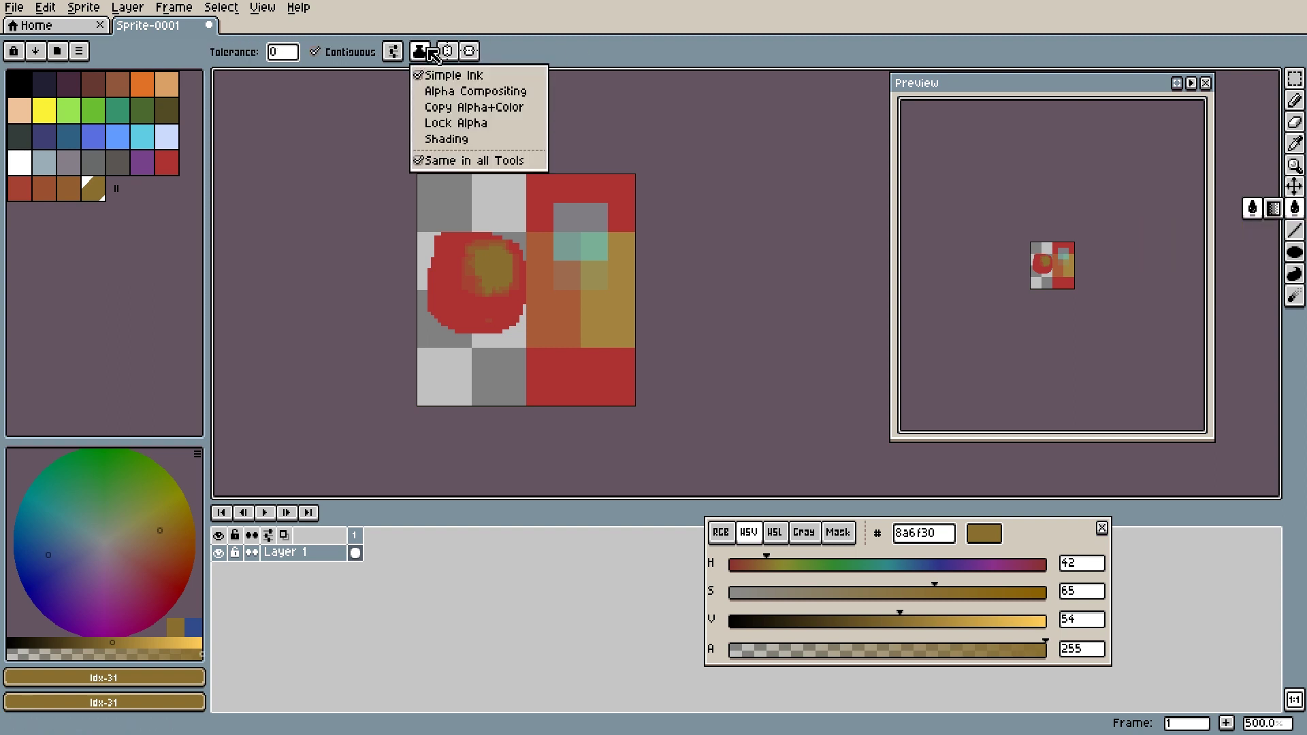
click(467, 109)
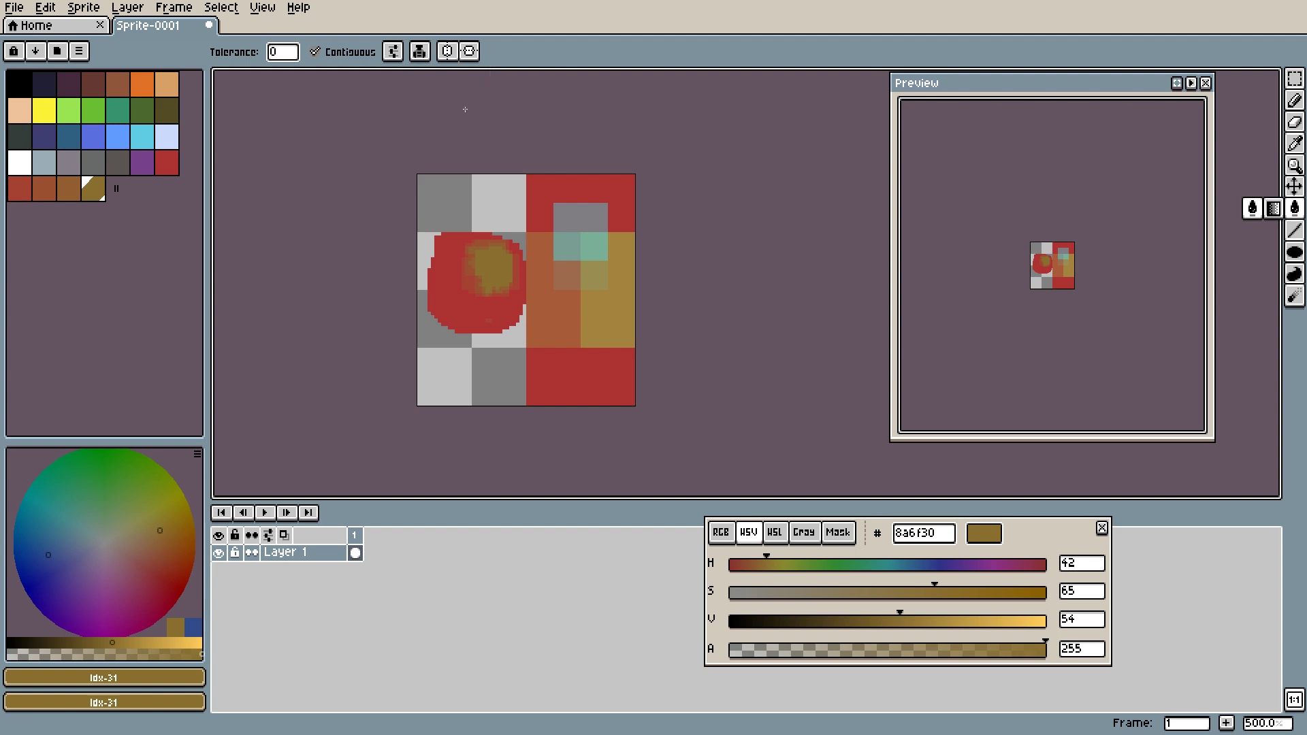
click(1294, 101)
click(335, 51)
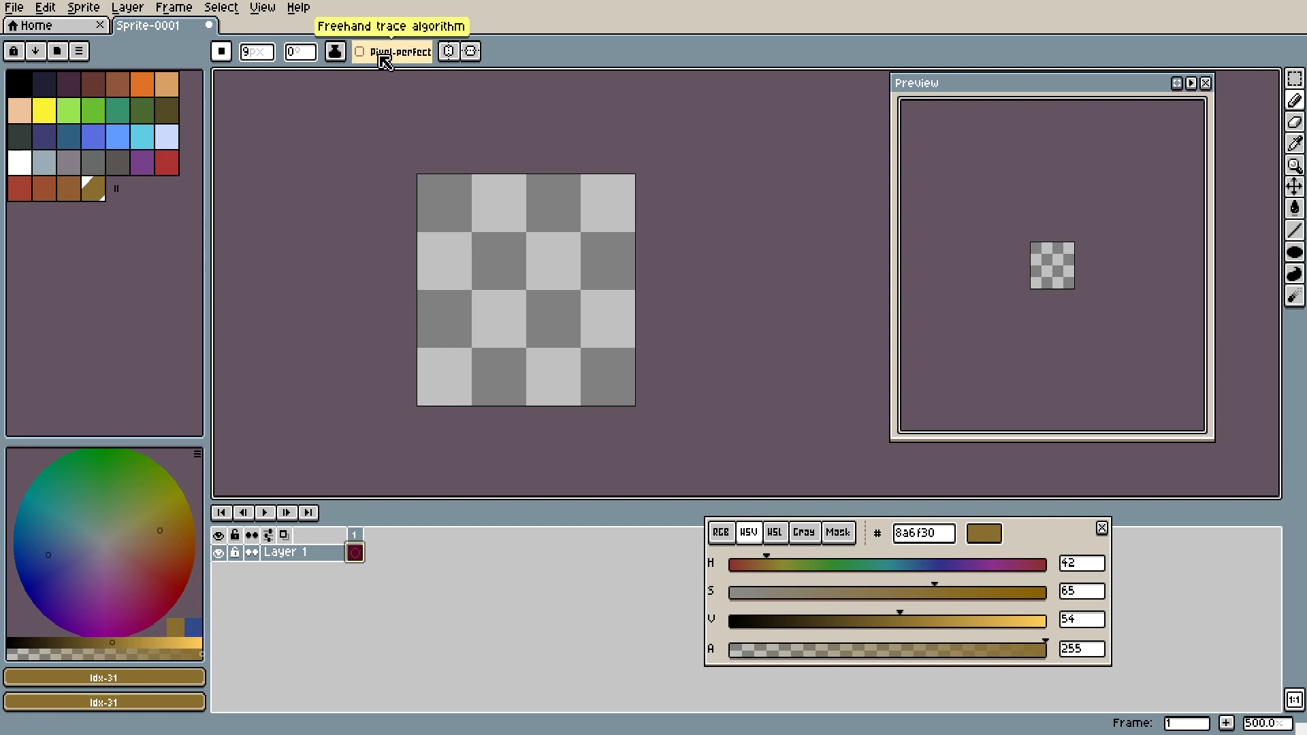
Switch to the Spray tool, spray a black test stroke, narrow spray width from 10 to 6, then undo.
click(1295, 101)
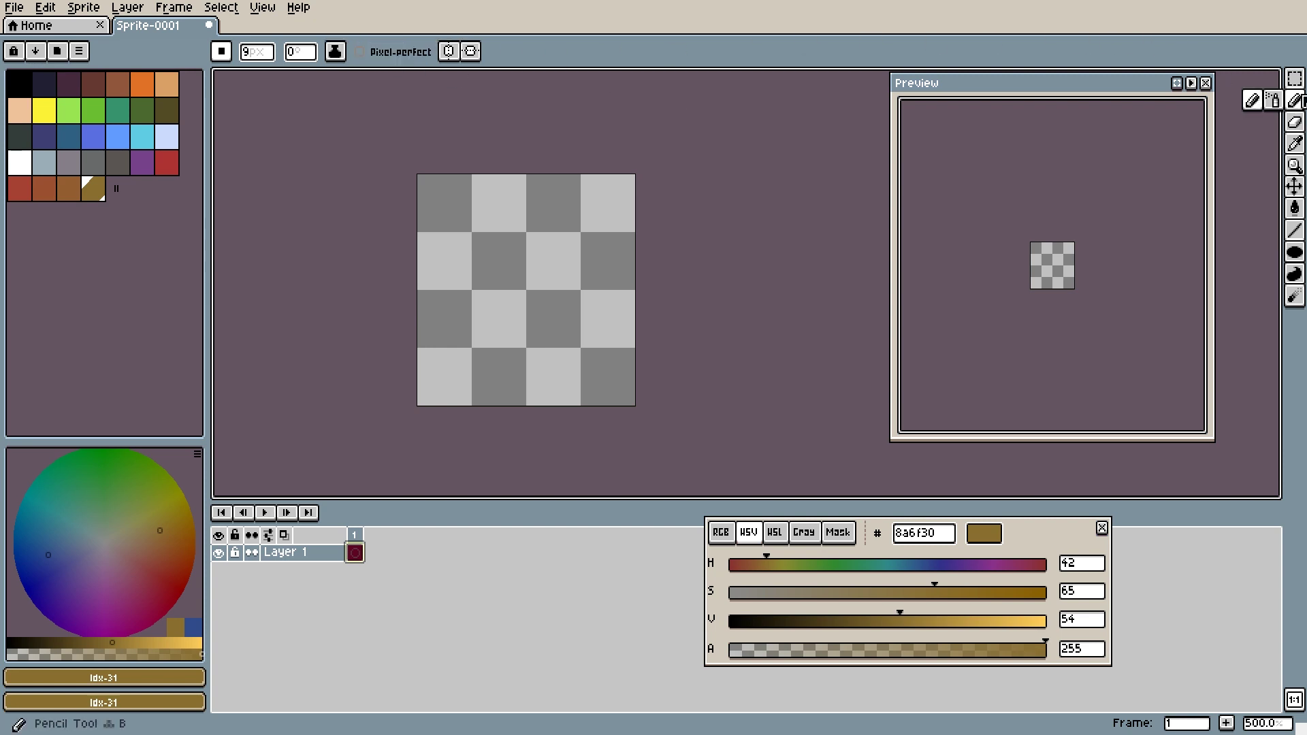
click(1272, 103)
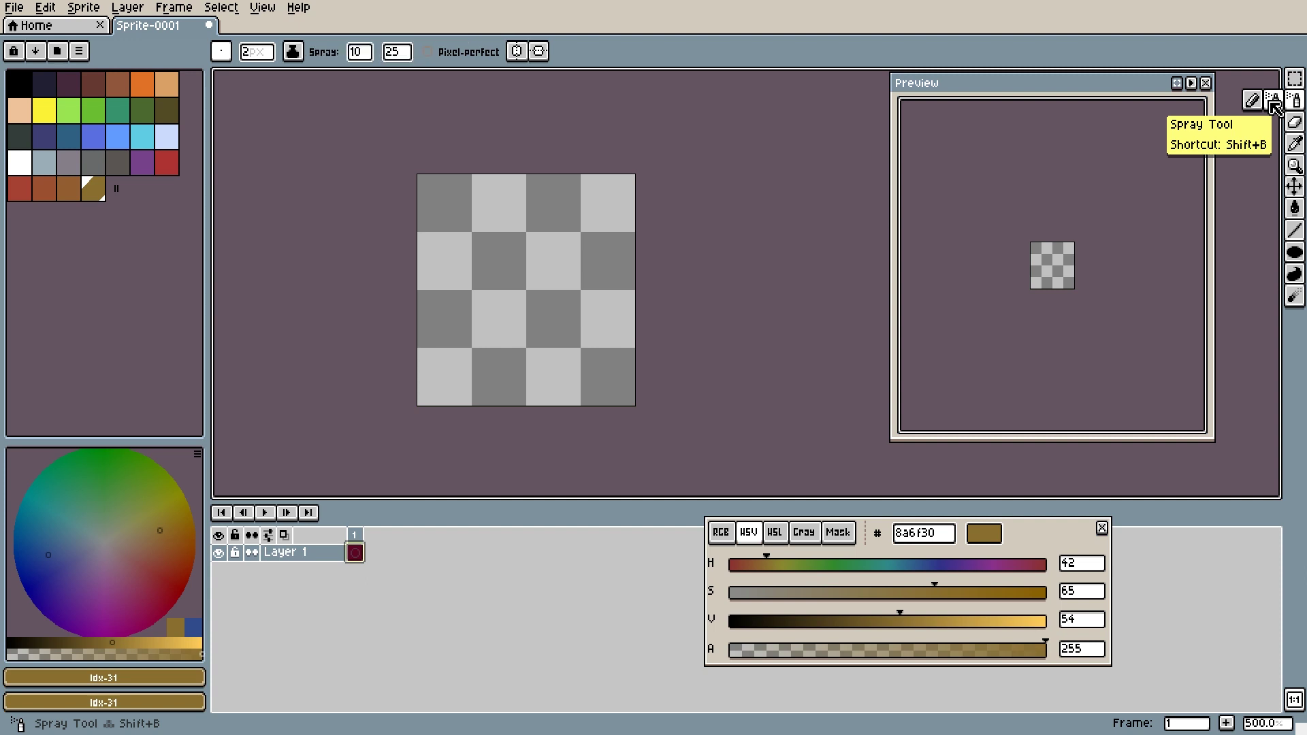
mouse_move(593, 229)
mouse_down()
mouse_move(488, 241)
mouse_move(450, 259)
mouse_move(475, 295)
mouse_move(527, 293)
mouse_move(576, 314)
mouse_move(571, 338)
mouse_move(526, 359)
mouse_move(496, 353)
mouse_up()
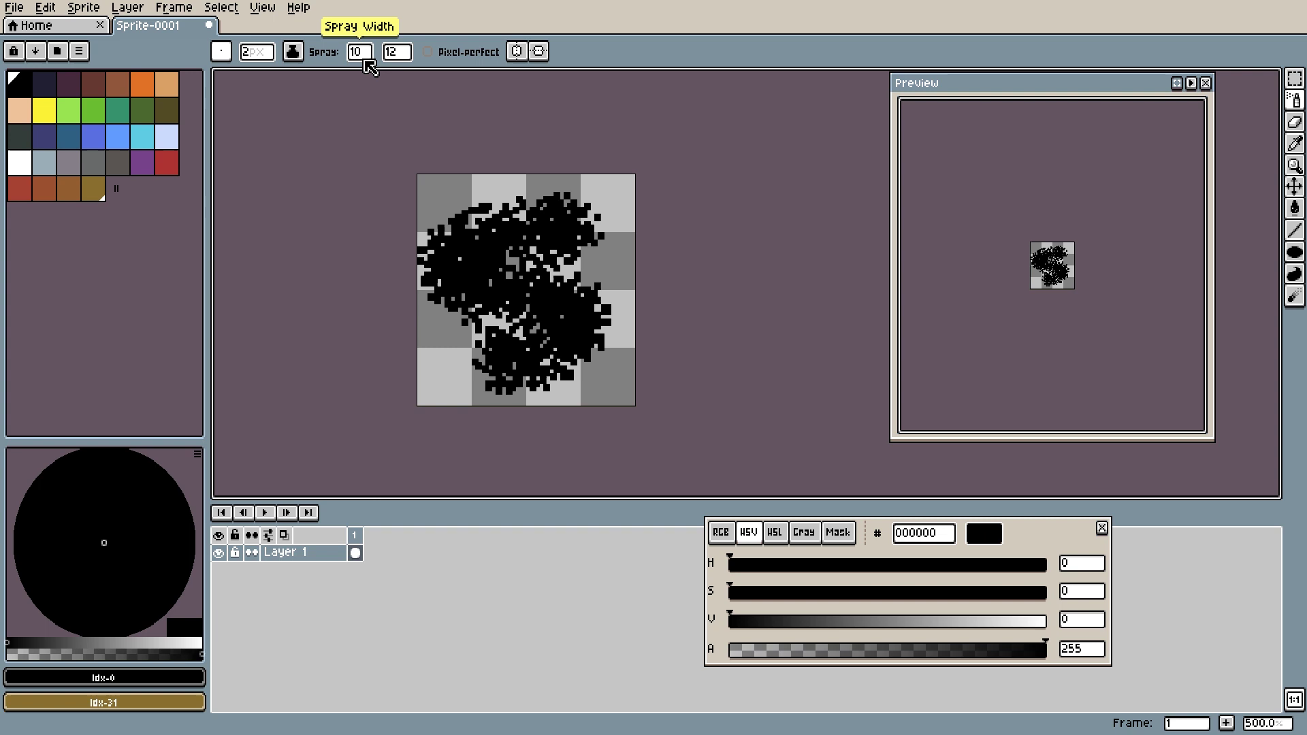
click(293, 51)
click(359, 52)
mouse_move(360, 52)
mouse_down()
mouse_move(386, 79)
mouse_move(371, 58)
mouse_up()
key(ctrl+z)
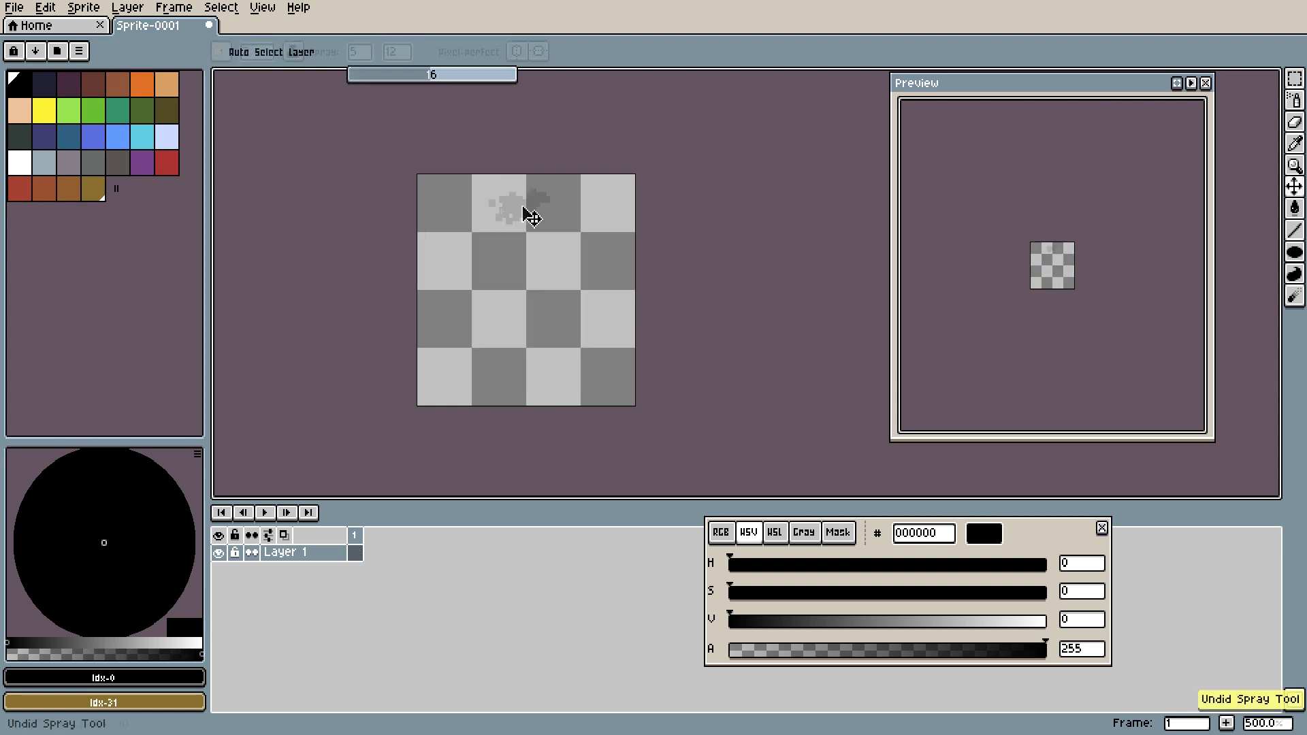
Spray and undo a C-shaped test stroke, adjust the spray speed, then spray a curving stroke.
mouse_move(538, 204)
mouse_down()
mouse_move(443, 235)
mouse_move(509, 289)
mouse_move(571, 307)
mouse_move(587, 344)
mouse_move(528, 364)
mouse_move(484, 357)
mouse_up()
key(ctrl+z)
drag(397, 51, 421, 76)
mouse_move(467, 207)
mouse_down()
mouse_move(524, 206)
mouse_move(575, 231)
mouse_move(572, 268)
mouse_move(470, 320)
mouse_move(567, 354)
mouse_up()
Undo the last stroke, raise the brush size from 2 to 4px, and dab a test dot.
click(247, 56)
key(ctrl+z)
drag(249, 75, 262, 76)
click(441, 198)
Discard the test stroke and fill the whole sprite with cyan 5fcde4 using the Paint Bucket.
drag(441, 199, 476, 204)
click(142, 136)
key(ctrl+z)
key(g)
click(470, 266)
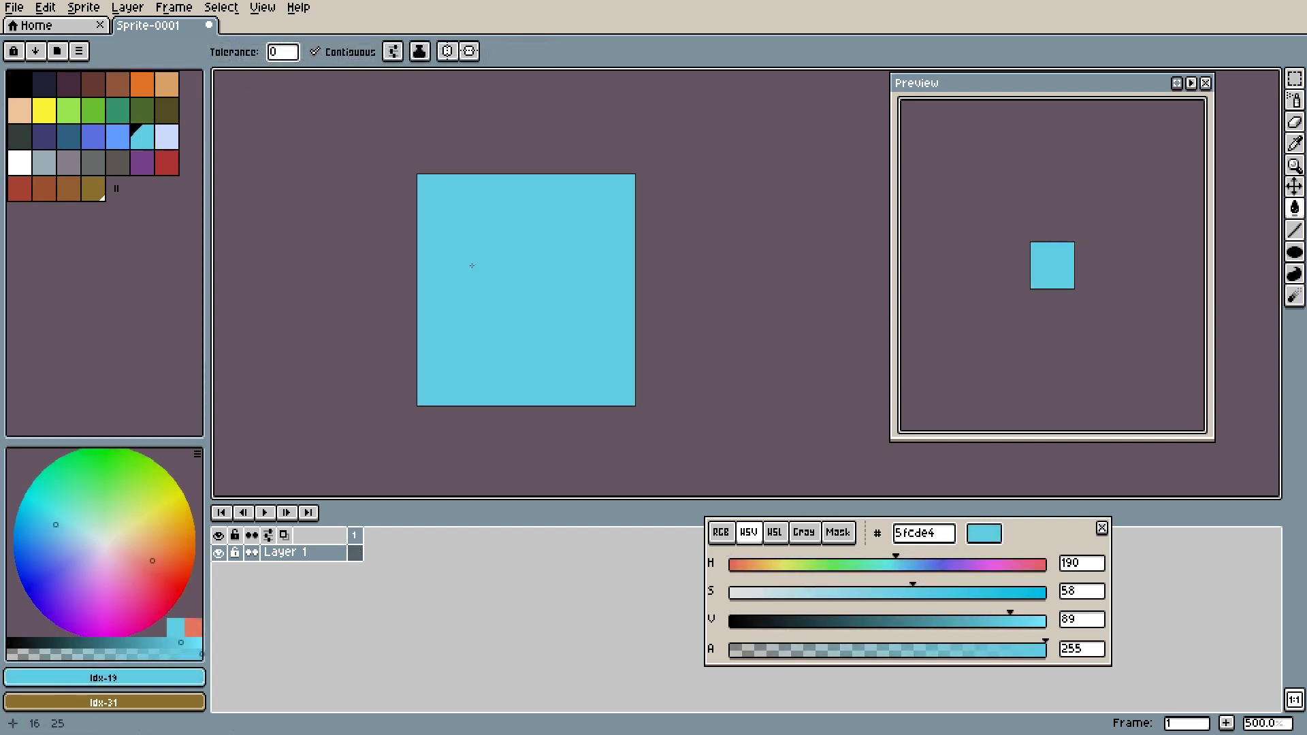
Add a new layer and spray two white clouds, one near the top and a longer one lower.
key(shift+n)
click(19, 162)
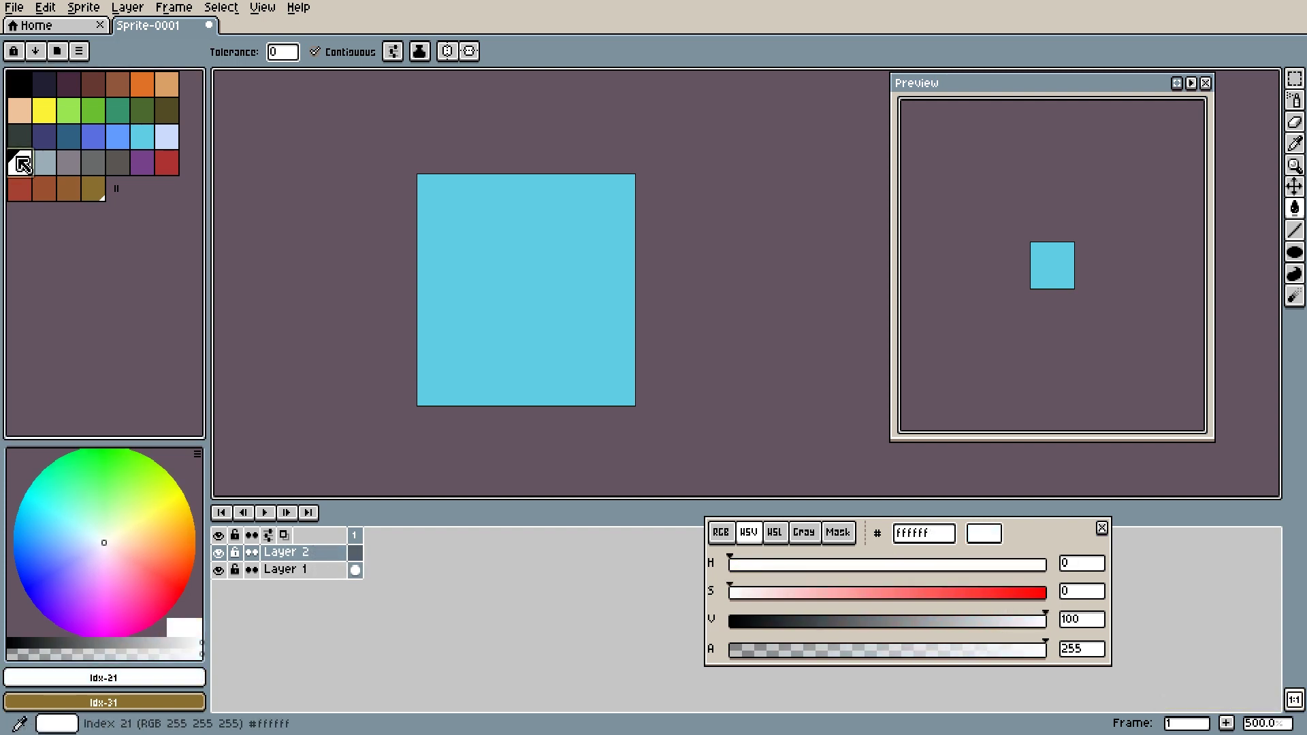
key(shift+b)
mouse_move(449, 218)
mouse_down()
mouse_move(510, 219)
mouse_move(457, 241)
mouse_up()
click(509, 324)
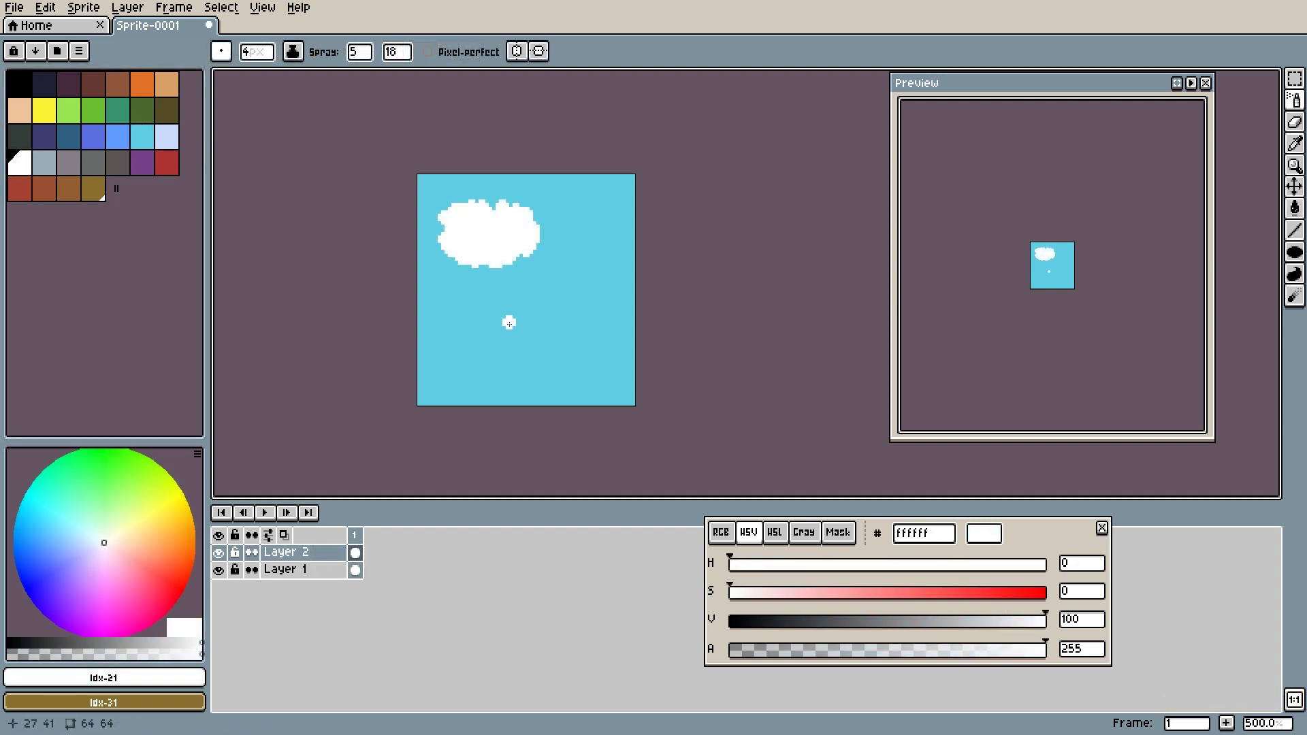
mouse_move(529, 294)
mouse_down()
mouse_move(600, 293)
mouse_move(510, 317)
mouse_up()
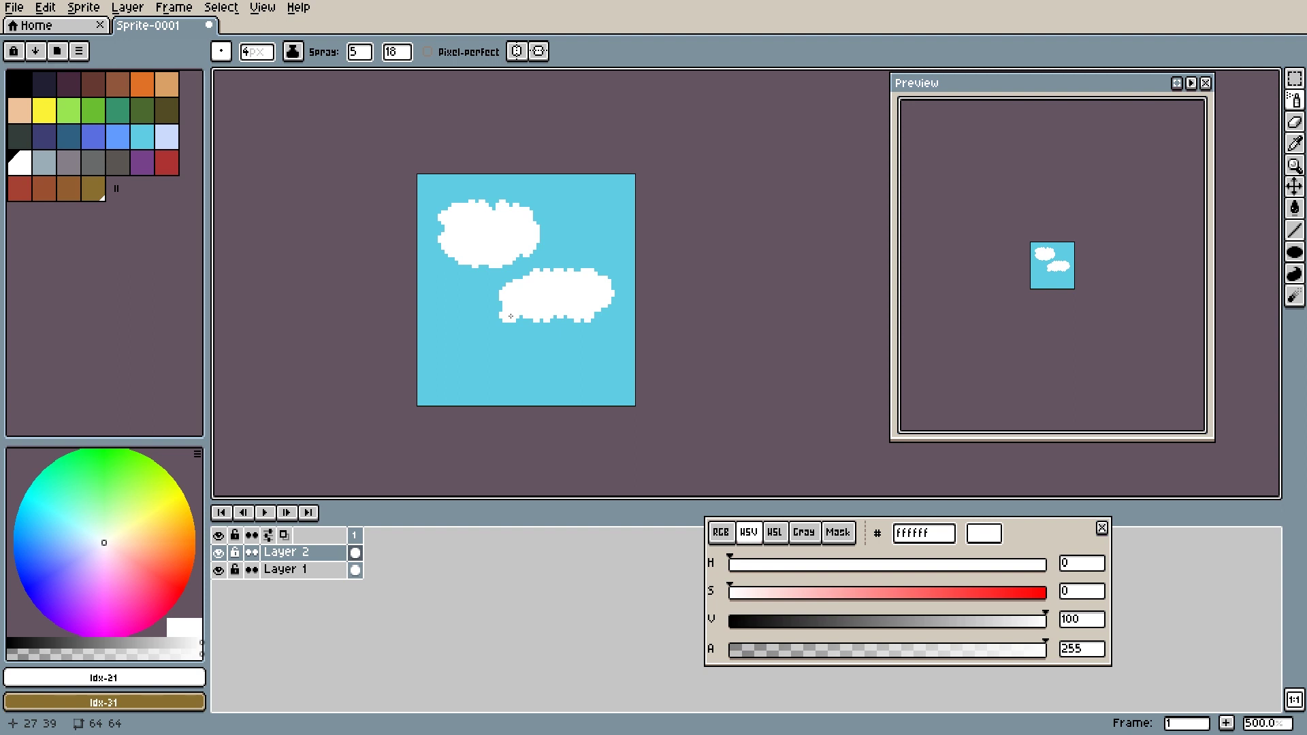
Touch up the lower cloud, move white to the palette's end, and add an e6e6e6 swatch.
click(503, 308)
drag(32, 166, 97, 193)
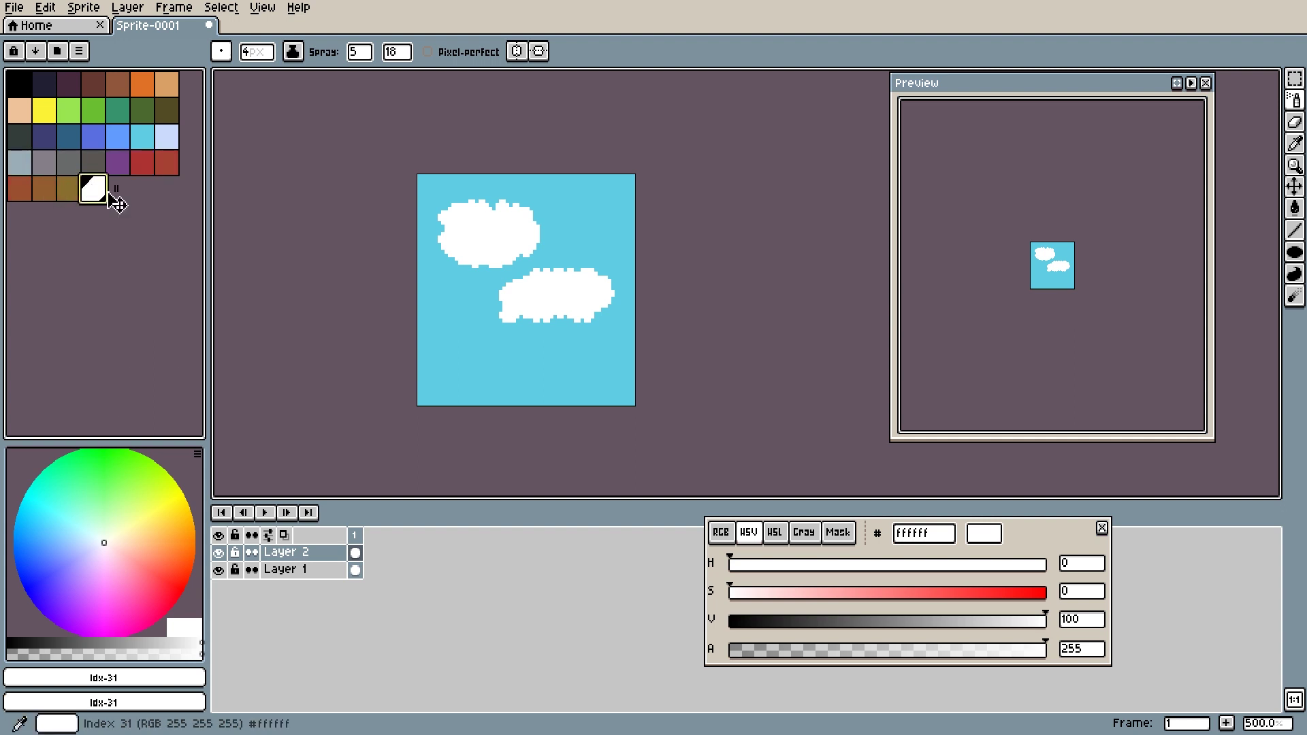
click(1024, 623)
drag(1029, 633, 1020, 635)
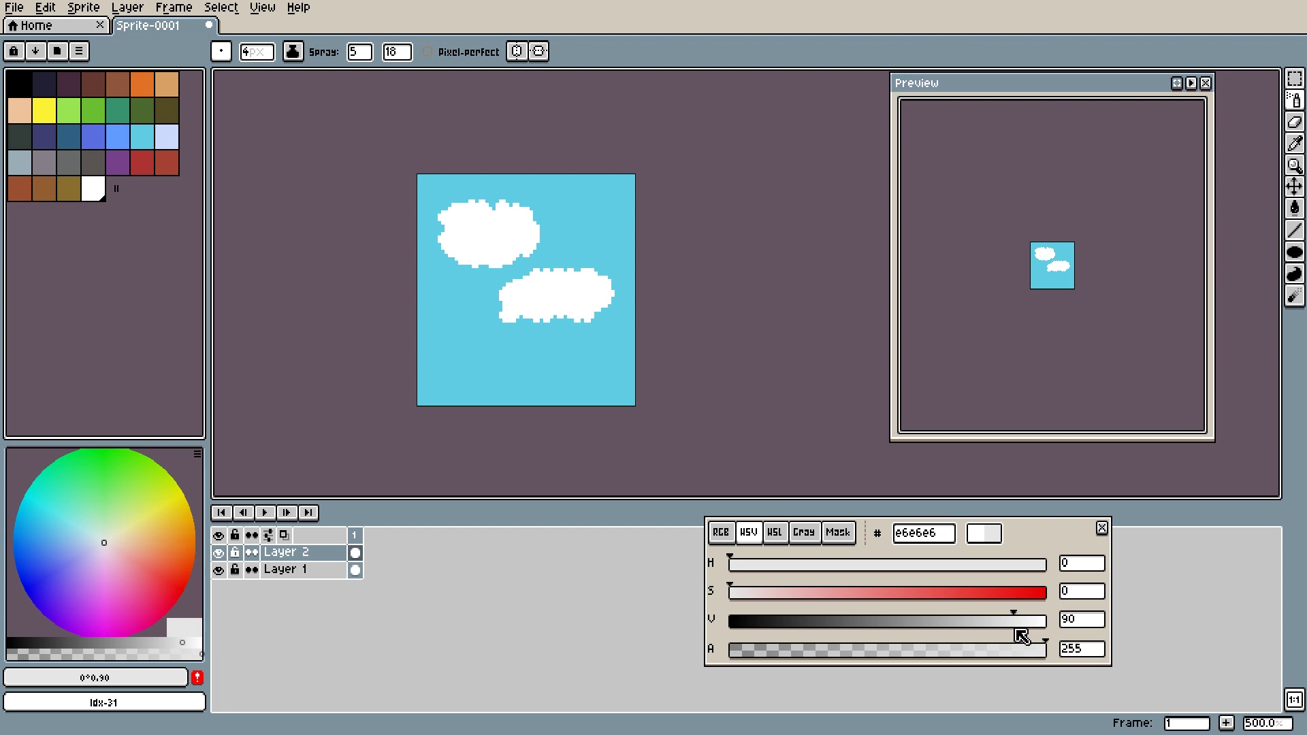
click(203, 683)
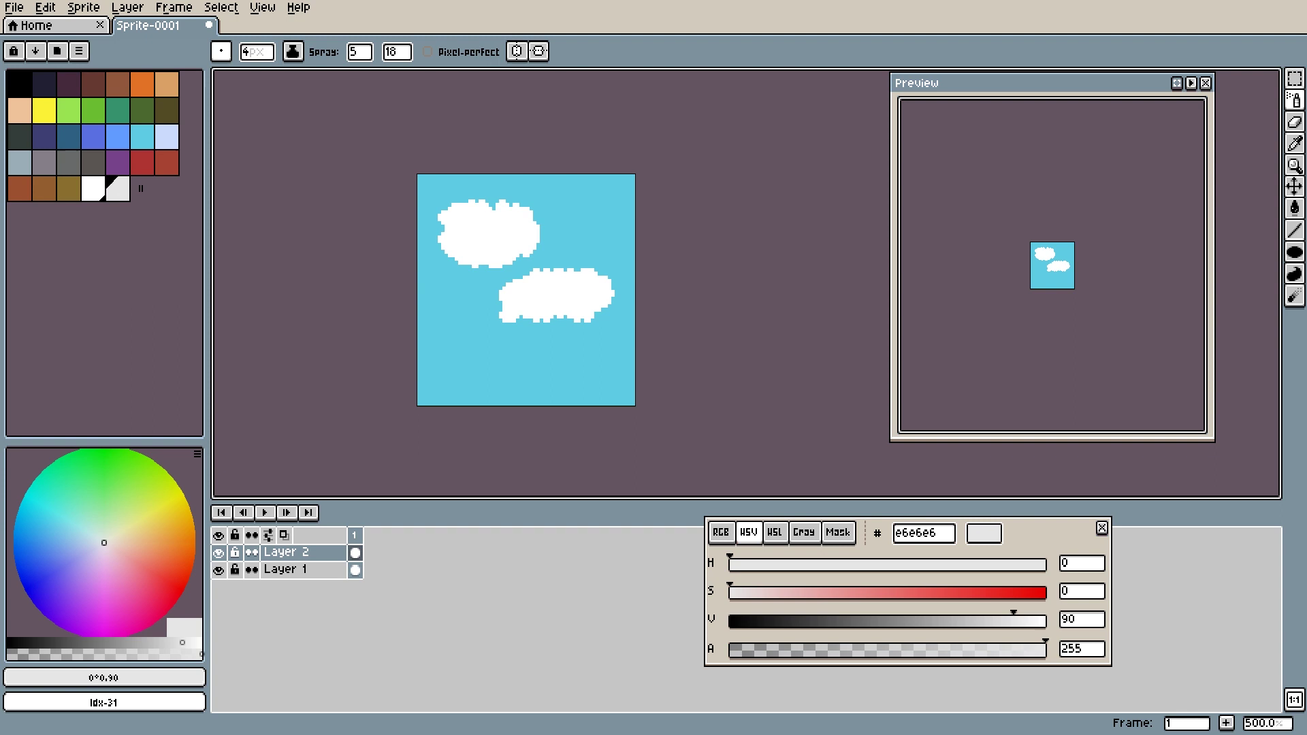
Select the white-to-e6e6e6 swatch range and turn it into a gradient with palette Sort > Gradient.
click(120, 188)
drag(136, 191, 164, 188)
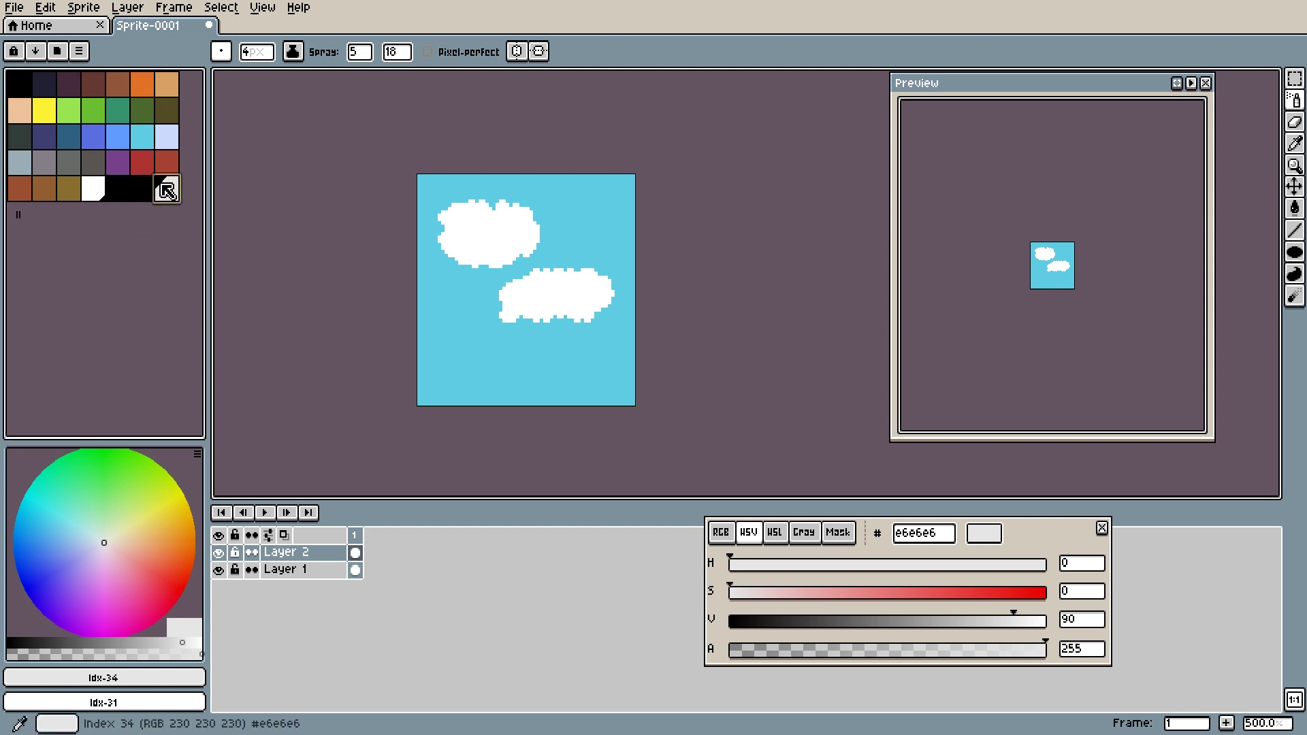
click(96, 190)
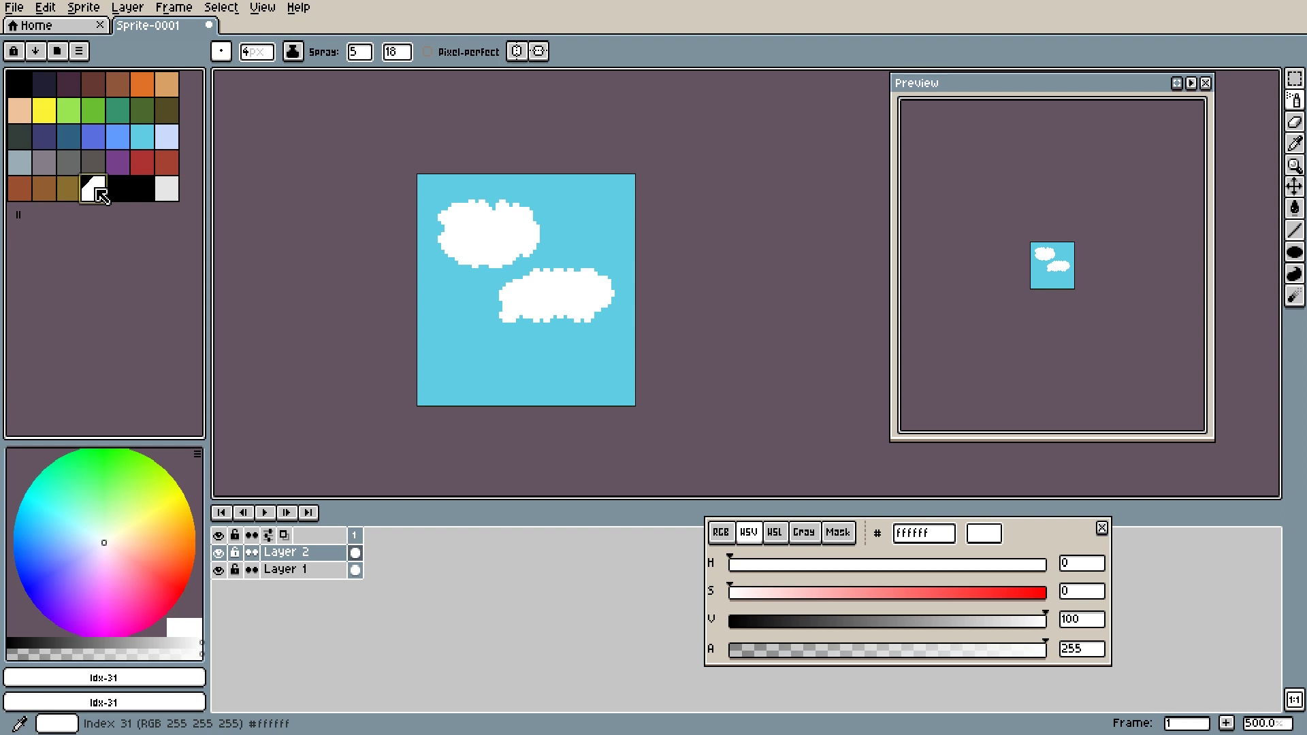
drag(101, 196, 171, 193)
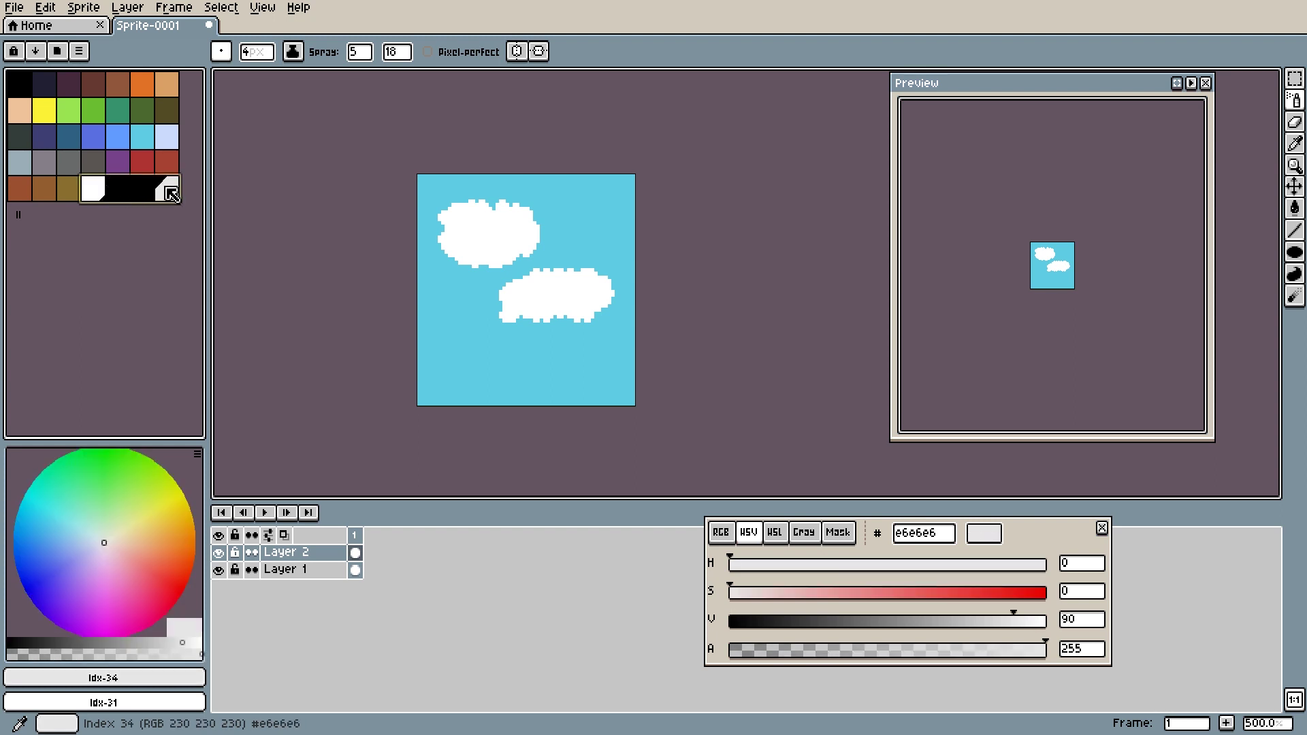
click(38, 51)
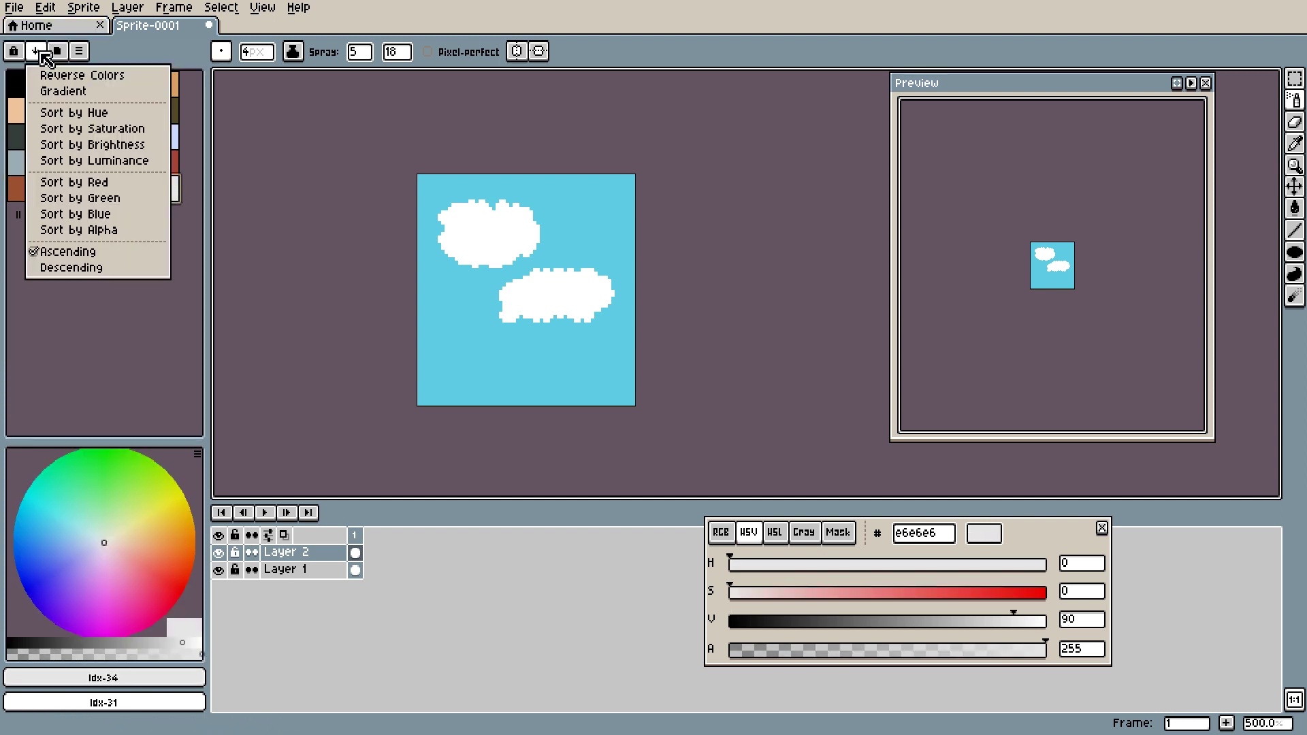
click(61, 91)
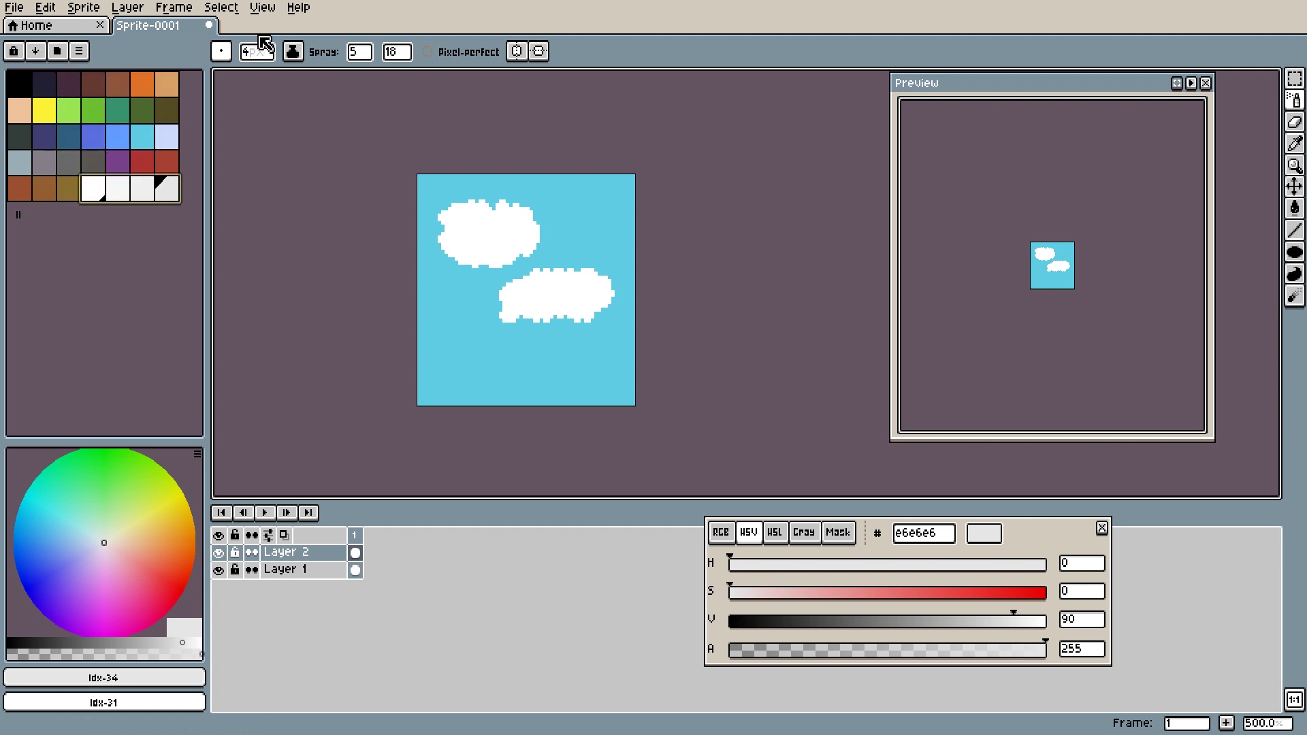
click(293, 52)
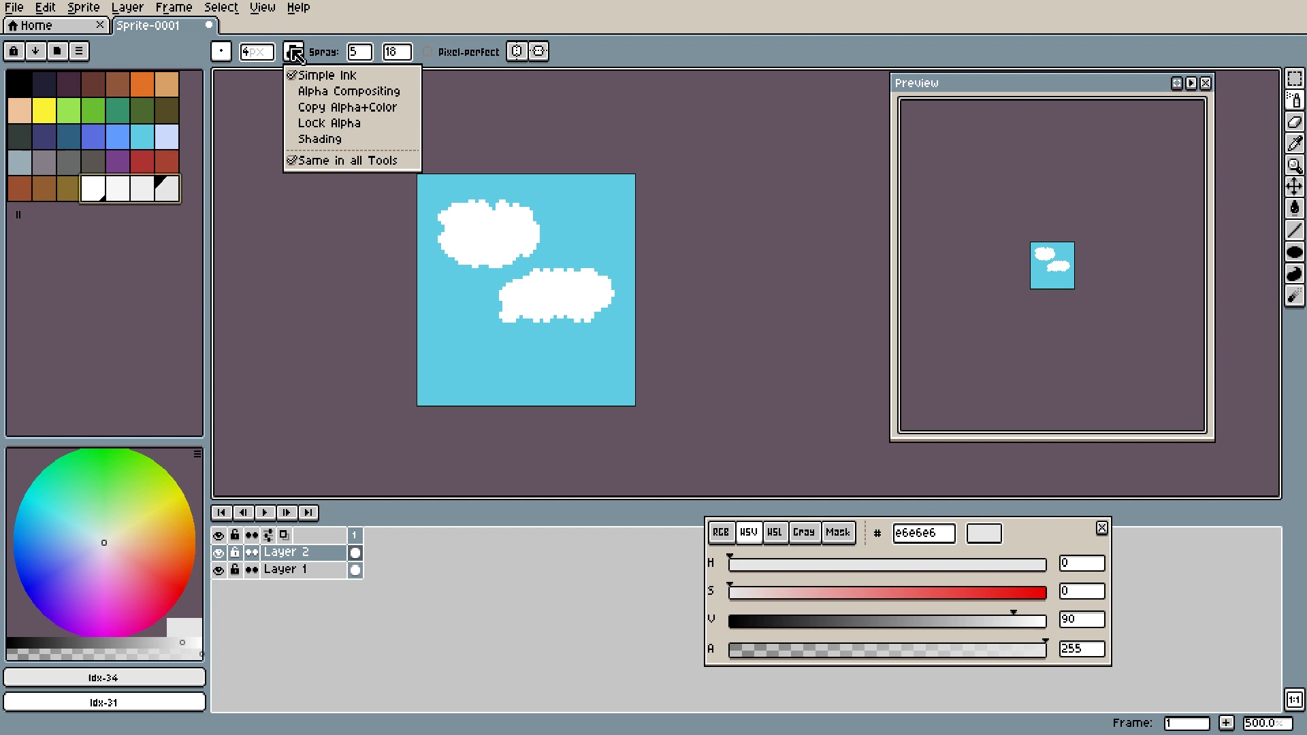
Switch to Shading ink using the white-to-grey ramp and spray shading on the upper cloud.
click(309, 138)
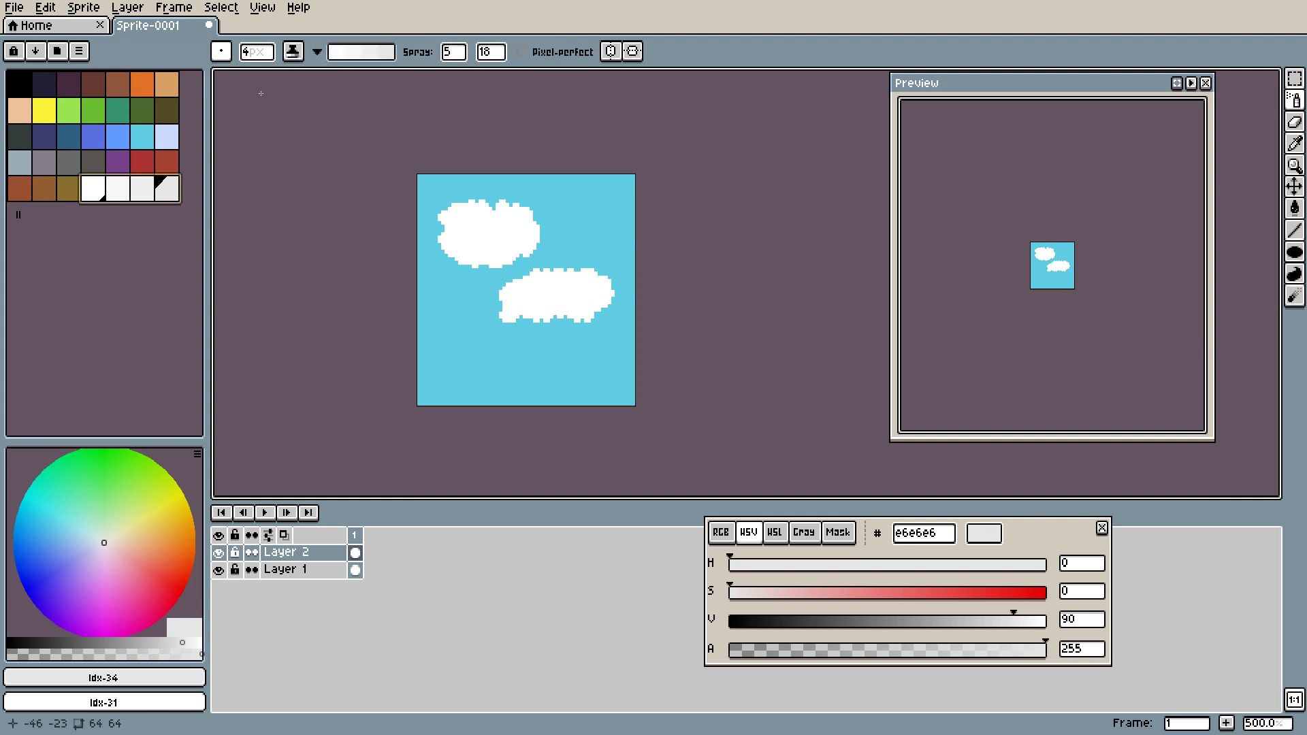
drag(110, 194, 366, 59)
mouse_move(450, 235)
mouse_down()
mouse_move(491, 254)
mouse_move(464, 258)
mouse_move(438, 240)
mouse_move(509, 250)
mouse_up()
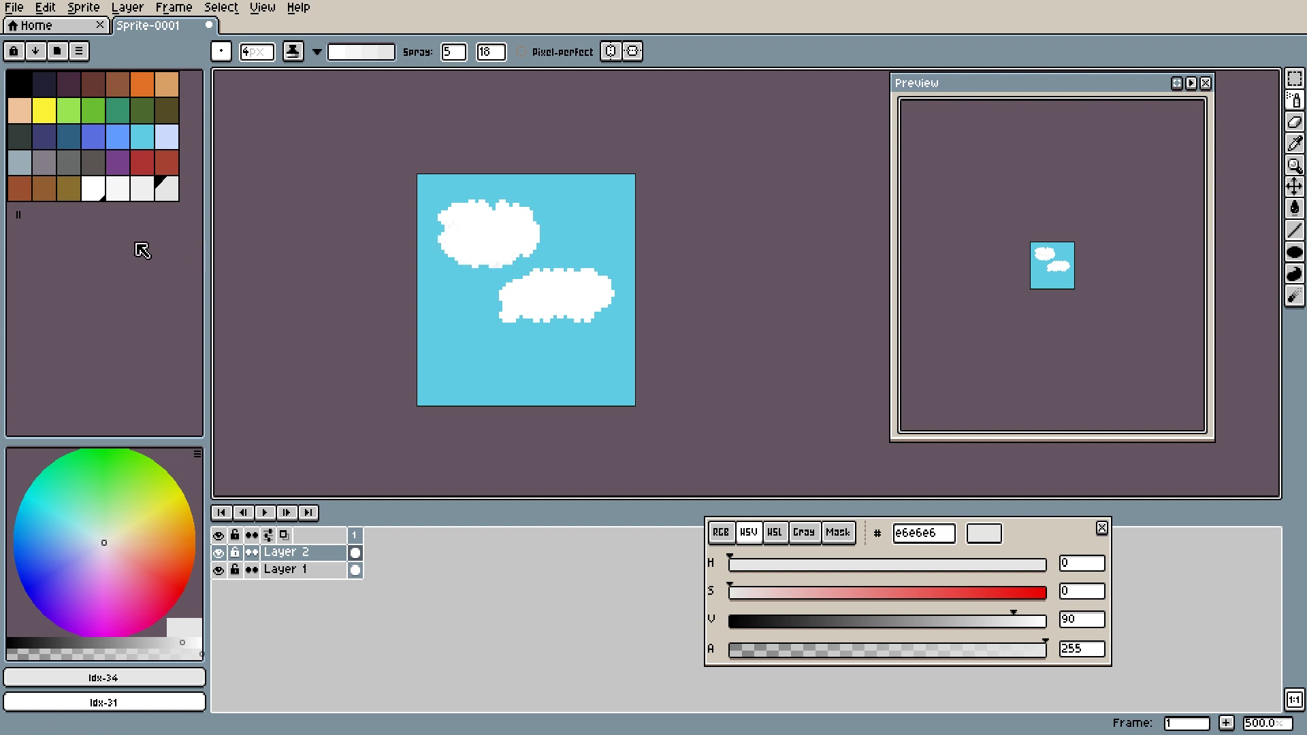
Pick the f7f7f7 swatch and spray subtle shading across the upper and lower clouds.
click(97, 192)
click(115, 190)
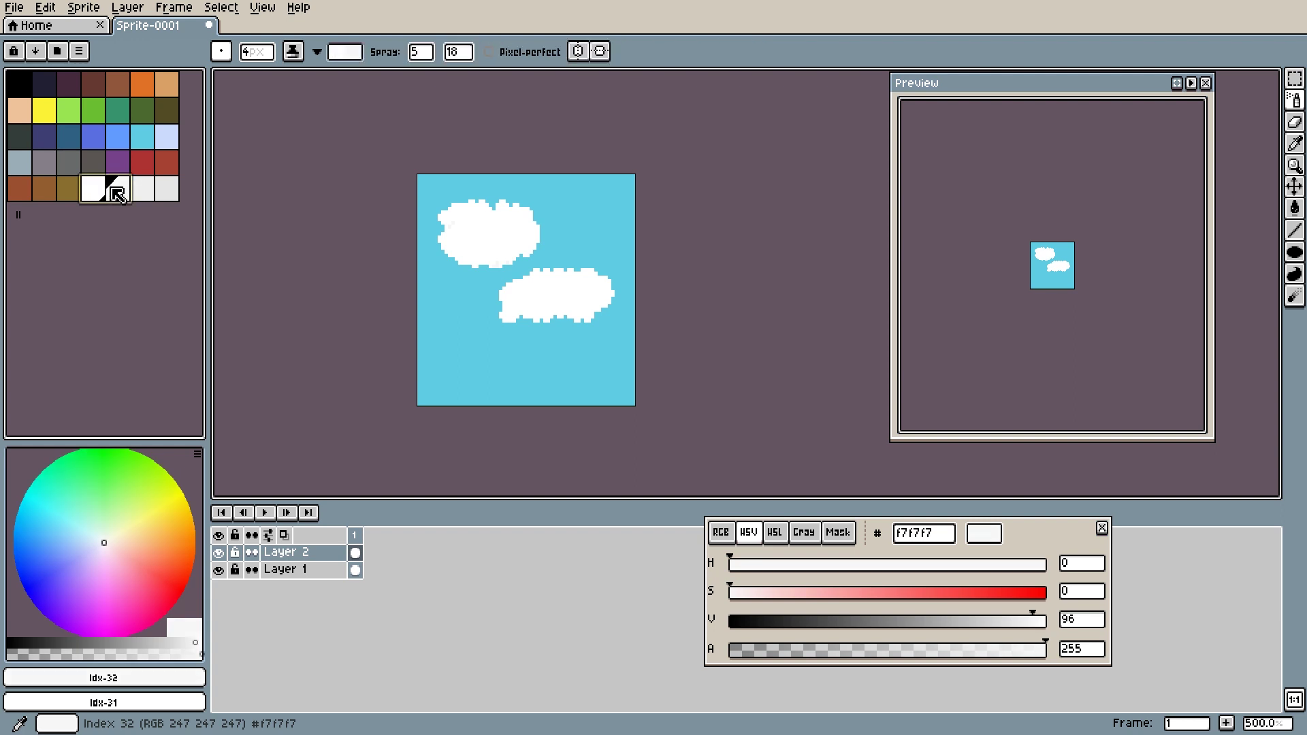
mouse_move(470, 228)
mouse_down()
mouse_move(530, 224)
mouse_move(510, 249)
mouse_move(440, 256)
mouse_move(452, 228)
mouse_move(531, 211)
mouse_move(430, 209)
mouse_move(484, 193)
mouse_move(500, 221)
mouse_up()
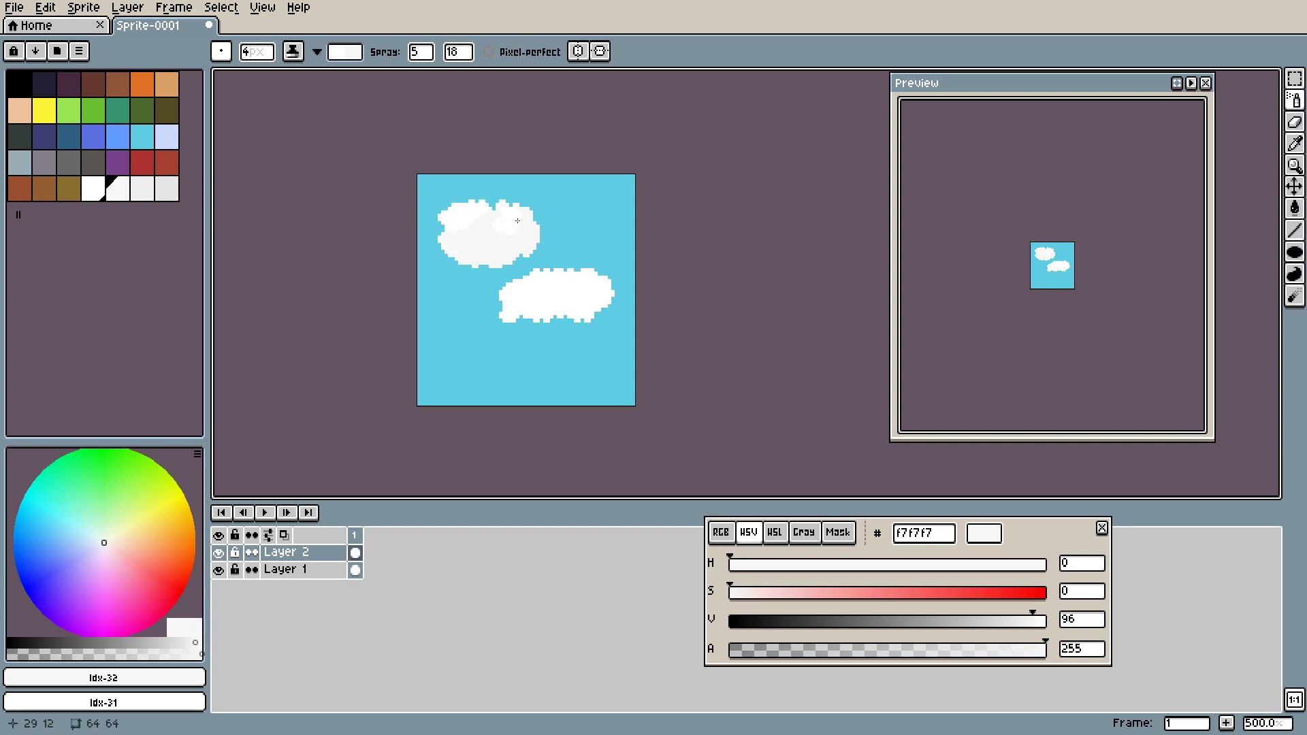
mouse_move(524, 294)
mouse_down()
mouse_move(584, 280)
mouse_move(526, 317)
mouse_move(599, 315)
mouse_move(498, 321)
mouse_move(556, 273)
mouse_move(630, 287)
mouse_move(560, 309)
mouse_move(547, 281)
mouse_move(579, 276)
mouse_up()
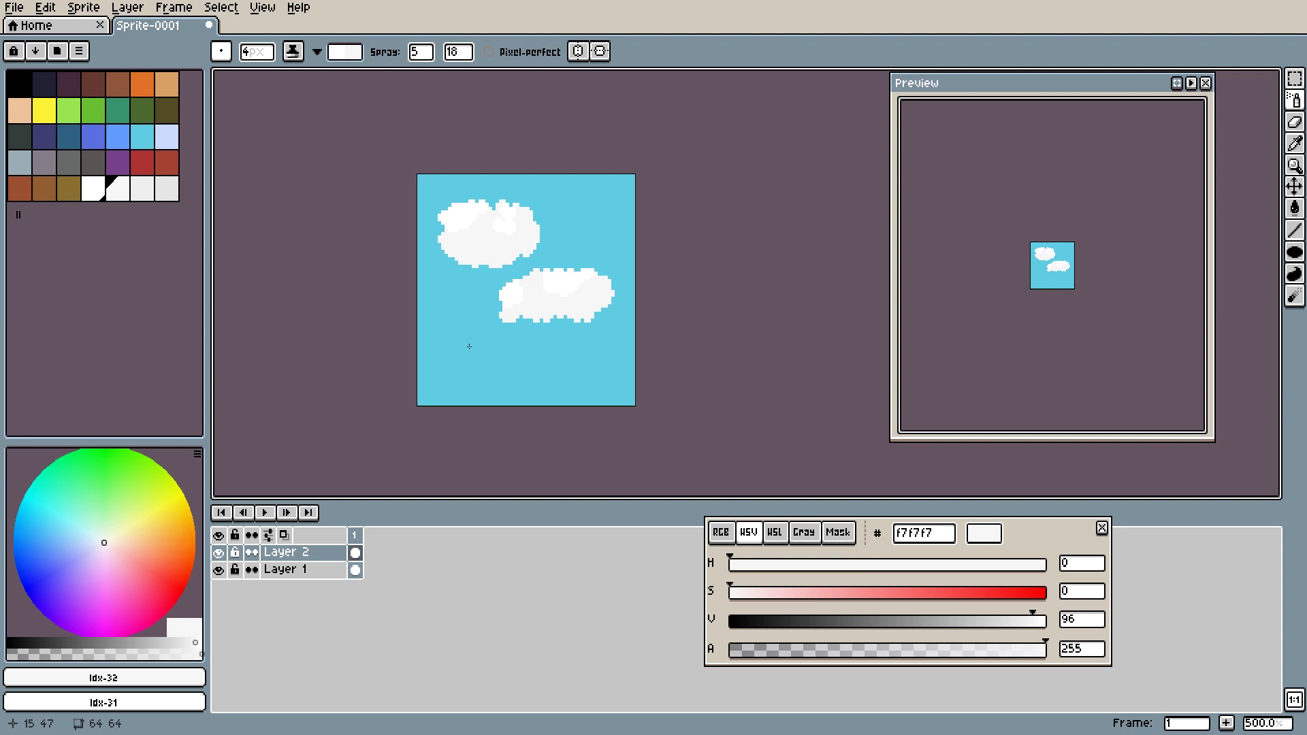
Spray efefef and e6e6e6 grey shading onto the upper and lower clouds.
click(144, 191)
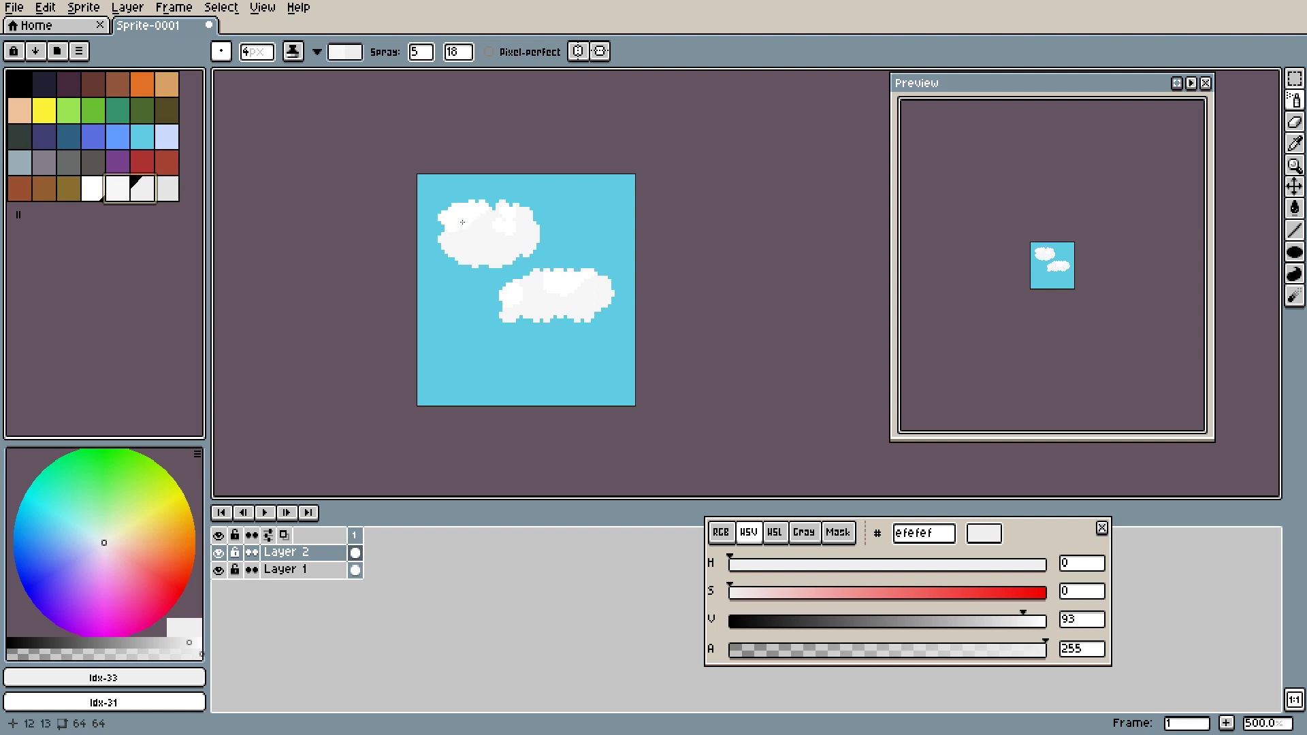
drag(483, 229, 450, 243)
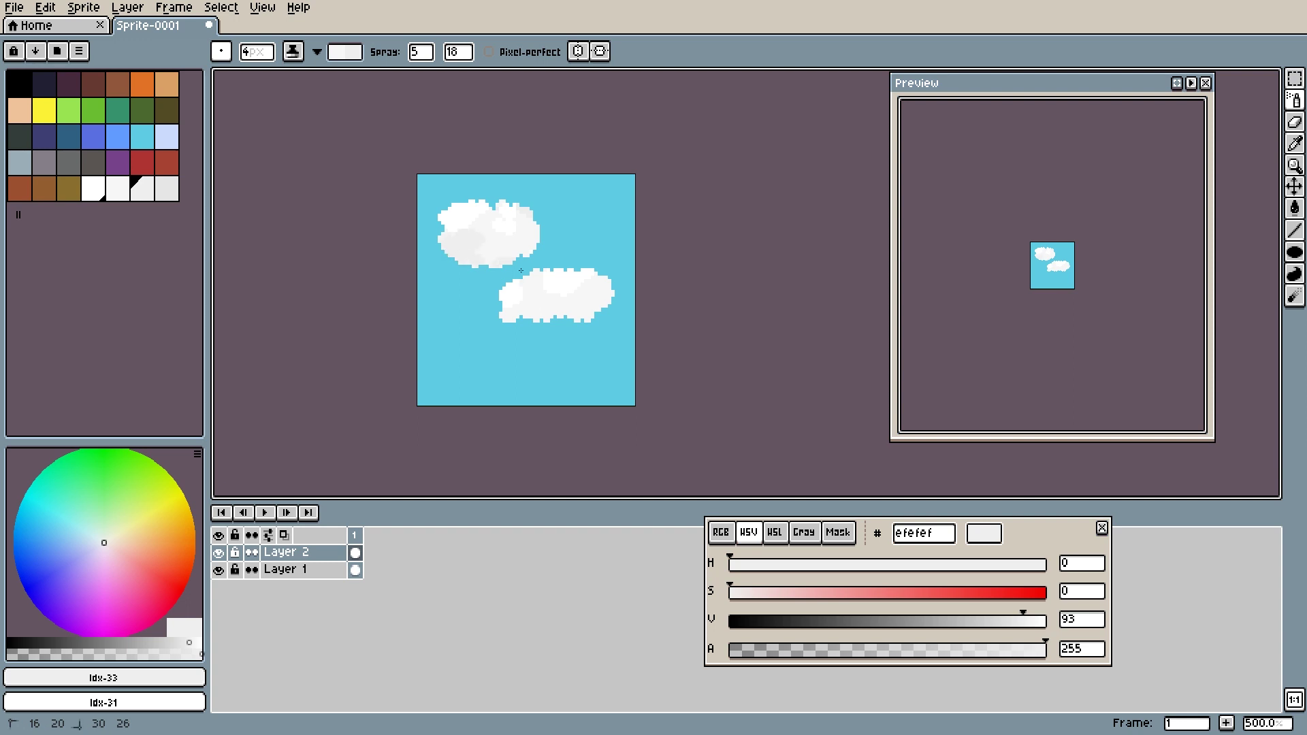
click(170, 191)
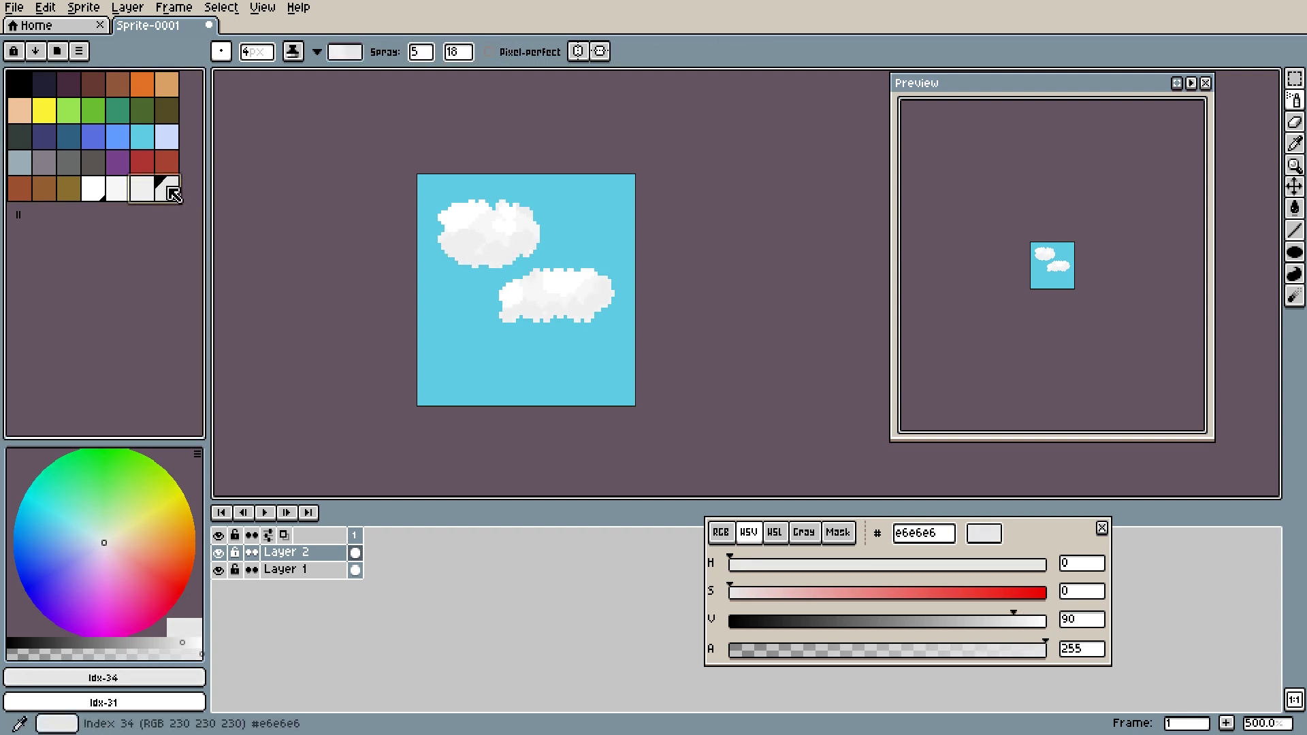
mouse_move(541, 300)
mouse_down()
mouse_move(501, 311)
mouse_move(615, 305)
mouse_up()
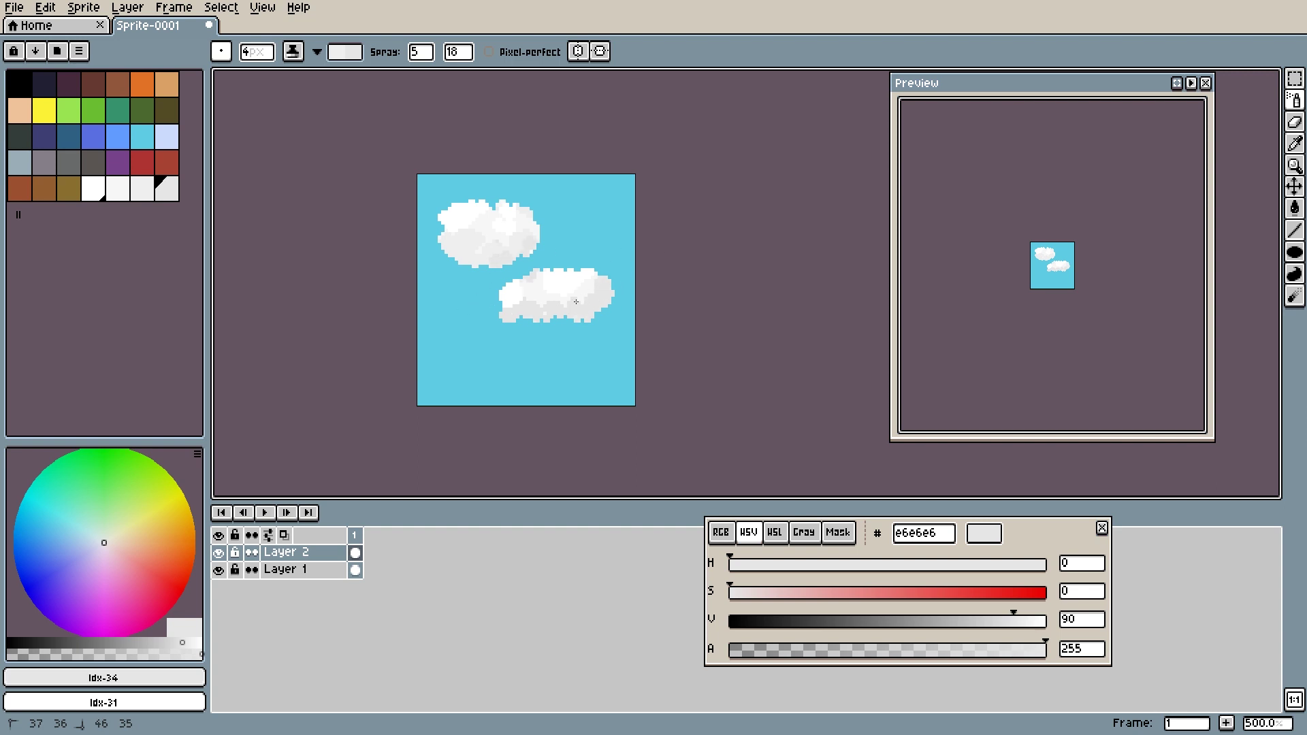
drag(534, 206, 490, 231)
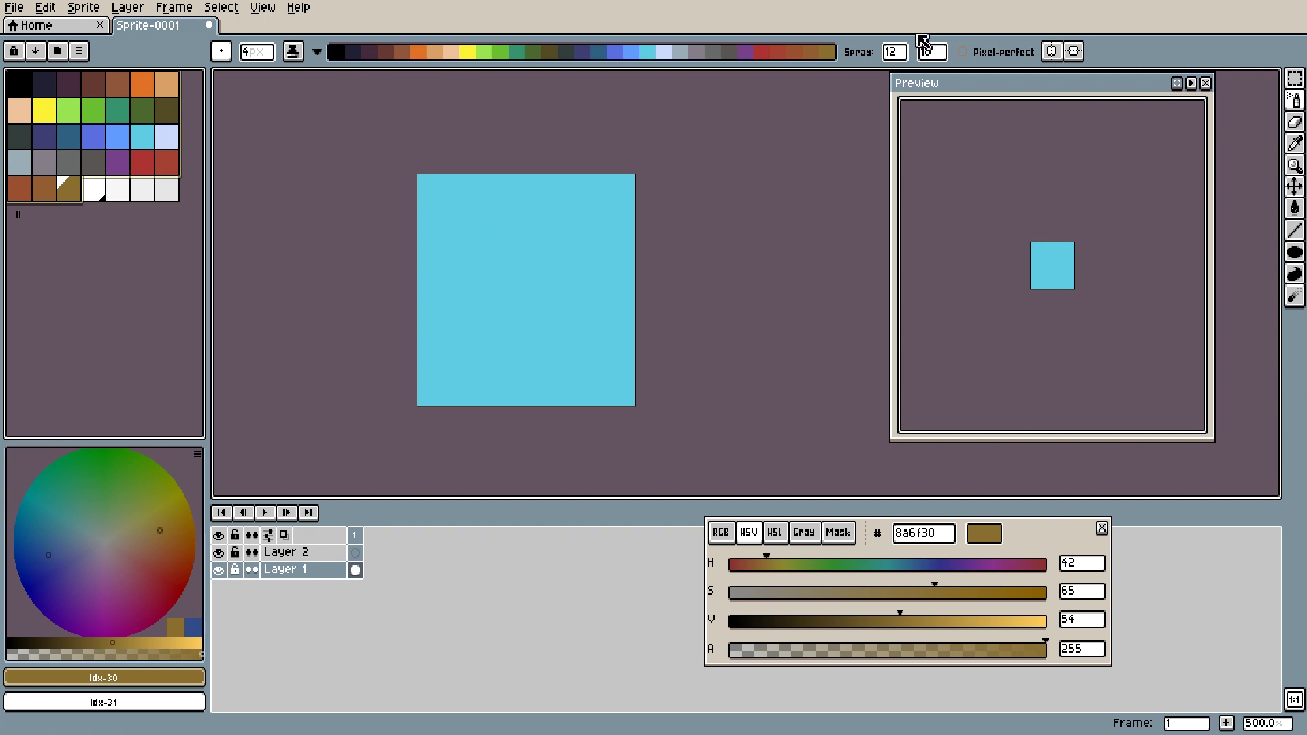
Reduce the spray width from 12 to 11 and spray a speckled ring-shaped island onto the sky.
click(929, 52)
click(905, 53)
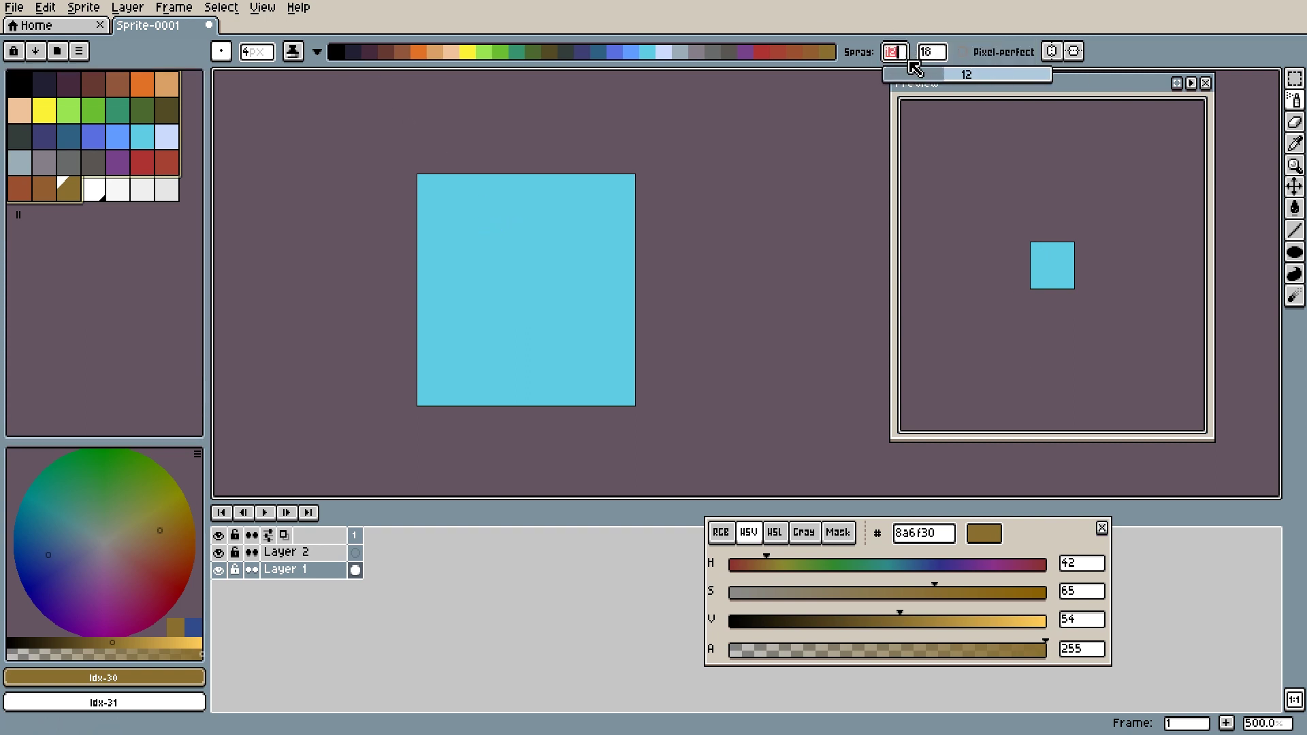
mouse_move(912, 69)
mouse_down()
mouse_move(924, 81)
mouse_move(937, 73)
mouse_up()
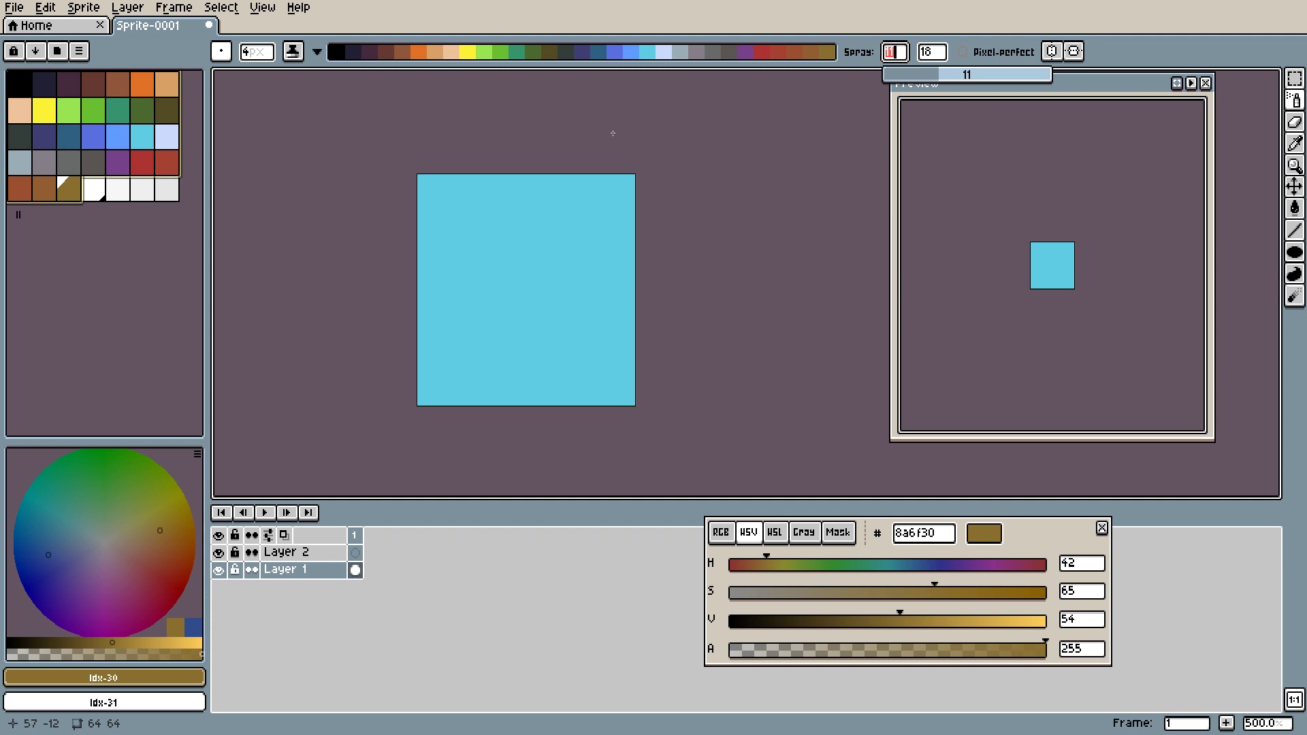
mouse_move(466, 245)
mouse_down()
mouse_move(599, 218)
mouse_move(490, 320)
mouse_move(497, 270)
mouse_move(504, 340)
mouse_move(554, 241)
mouse_move(561, 286)
mouse_move(482, 349)
mouse_move(544, 320)
mouse_move(524, 351)
mouse_up()
Undo some island strokes and spray black across the island's interior.
key(ctrl+z)
key(ctrl+z)
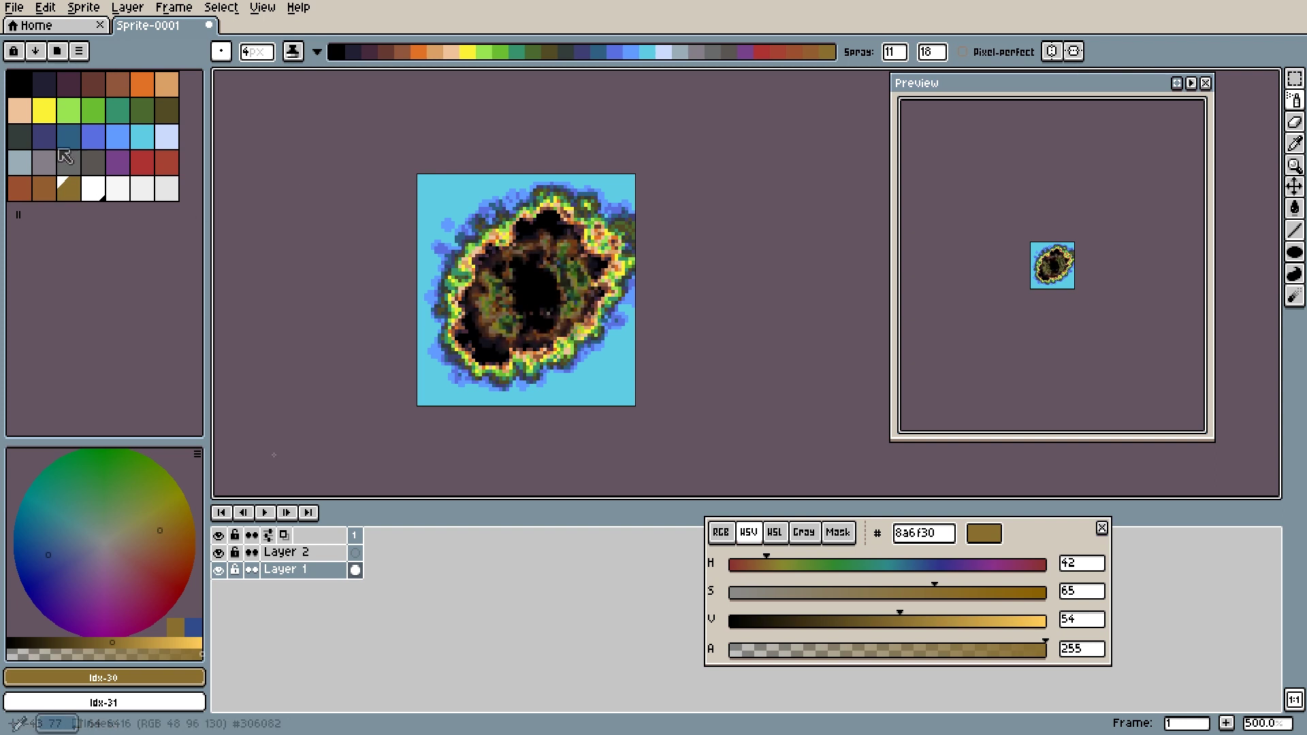
key(ctrl+z)
key(ctrl+z)
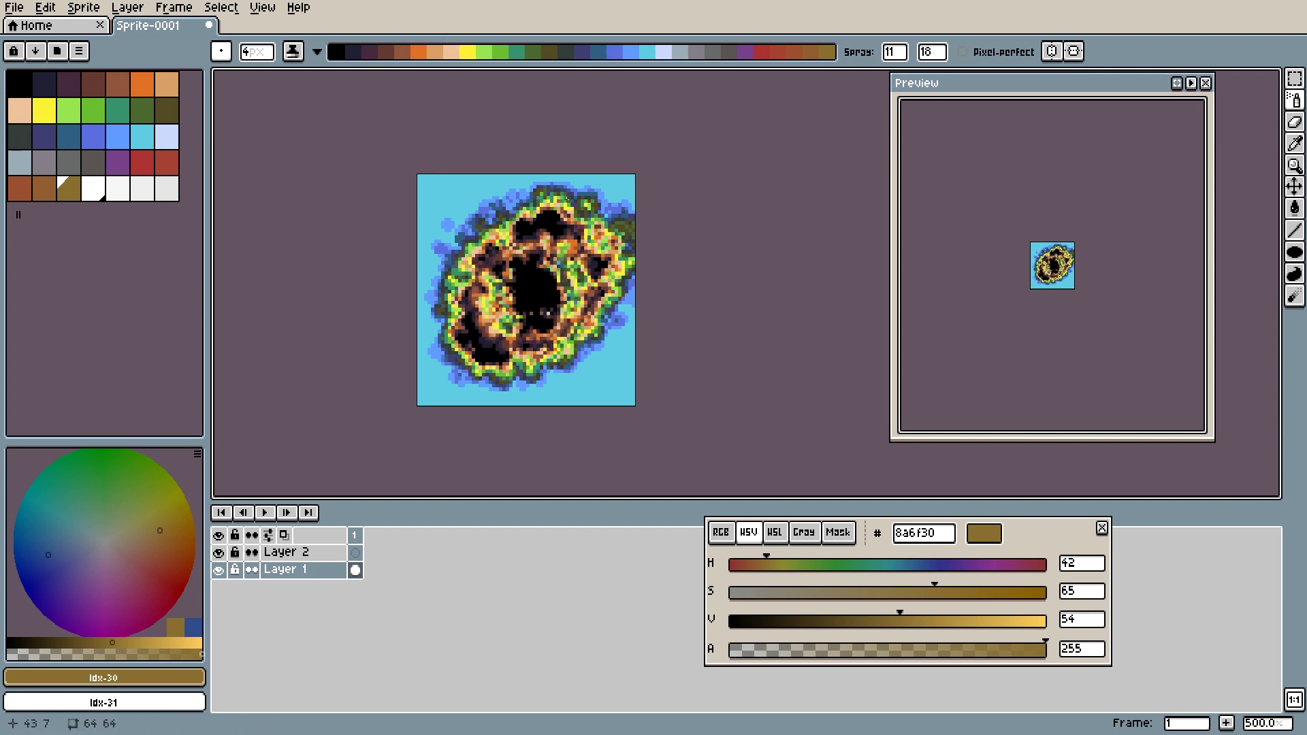
mouse_move(514, 200)
mouse_down()
mouse_move(478, 202)
mouse_move(466, 222)
mouse_move(486, 245)
mouse_move(465, 281)
mouse_move(466, 314)
mouse_up()
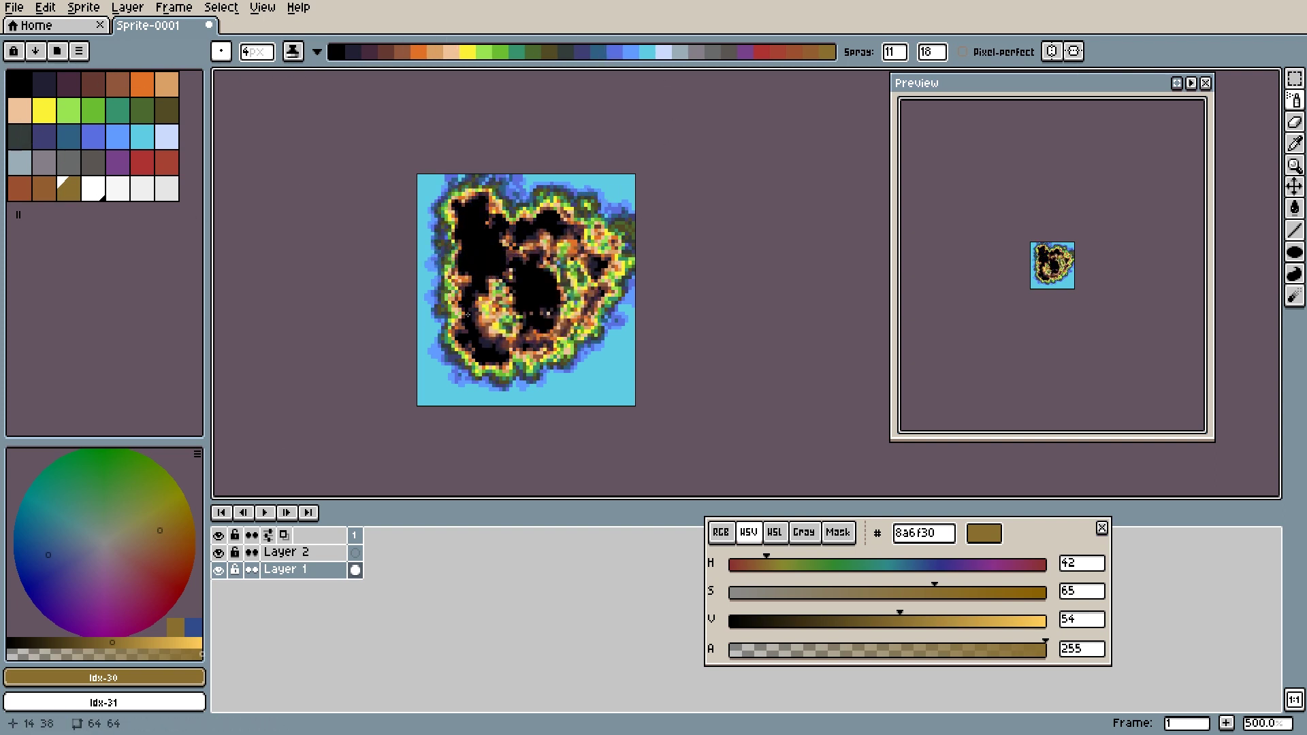
key(ctrl+z)
key(ctrl+z)
key(ctrl+z)
key(ctrl+z)
key(ctrl+z)
key(ctrl+z)
key(ctrl+z)
key(ctrl+z)
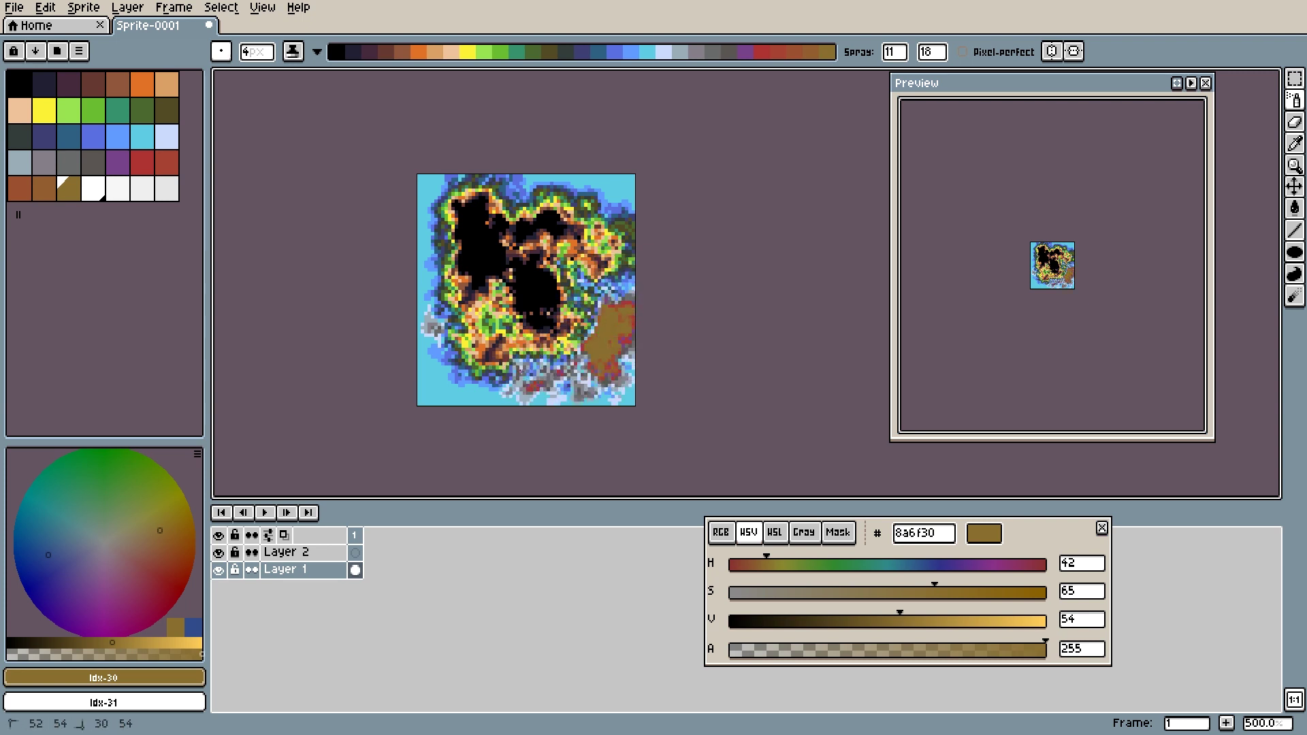
mouse_move(519, 371)
mouse_down()
mouse_move(500, 285)
mouse_move(528, 331)
mouse_move(505, 294)
mouse_move(528, 265)
mouse_move(521, 291)
mouse_move(558, 315)
mouse_move(535, 301)
mouse_move(564, 254)
mouse_move(547, 305)
mouse_move(566, 320)
mouse_move(544, 254)
mouse_up()
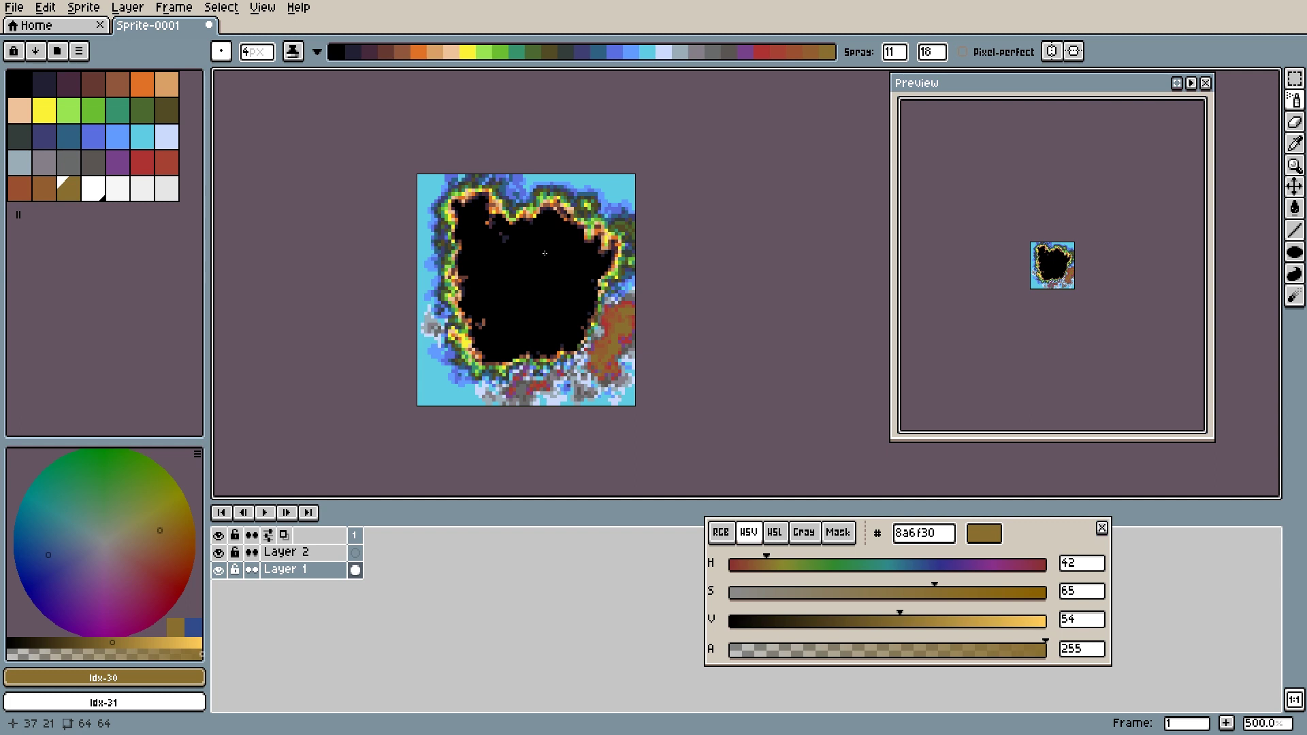
Revert to an empty layer and drag a cyan-foreground, blue-background gradient across the canvas.
key(ctrl+z)
key(ctrl+z)
key(ctrl+z)
key(ctrl+z)
key(ctrl+z)
key(ctrl+z)
click(1295, 208)
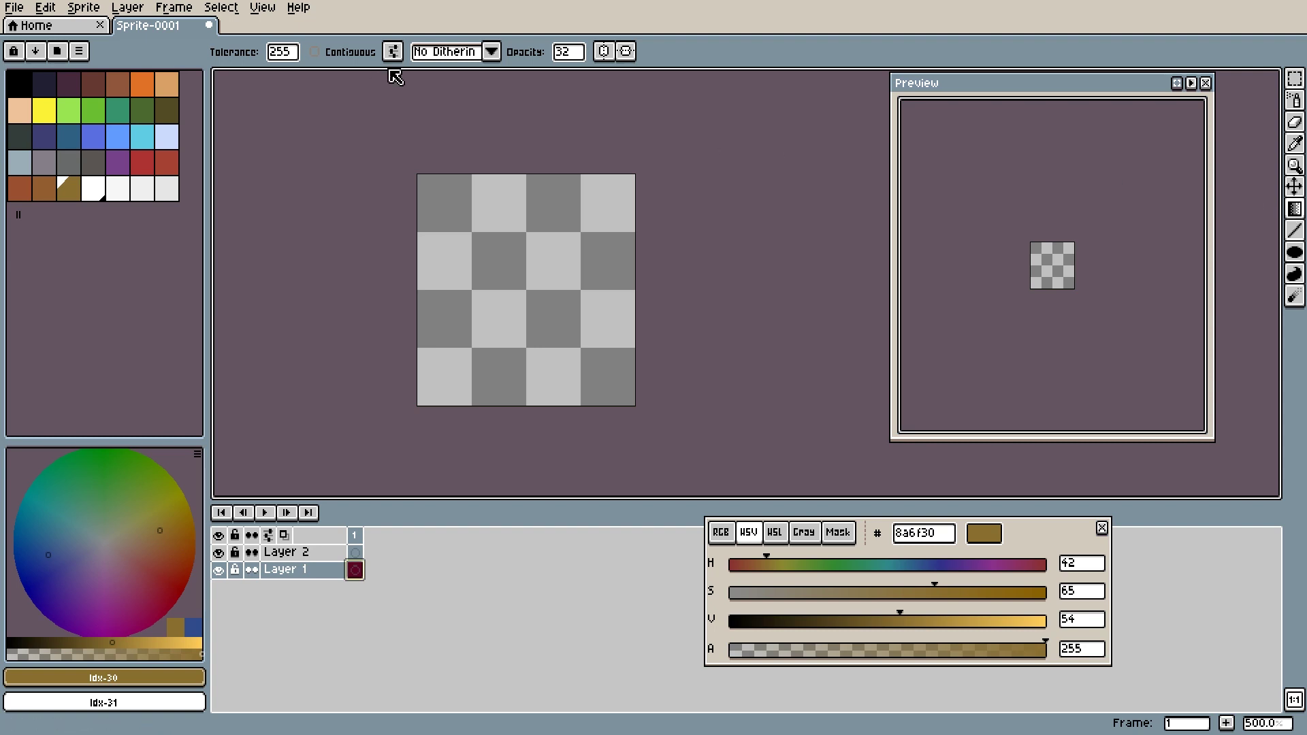
click(142, 165)
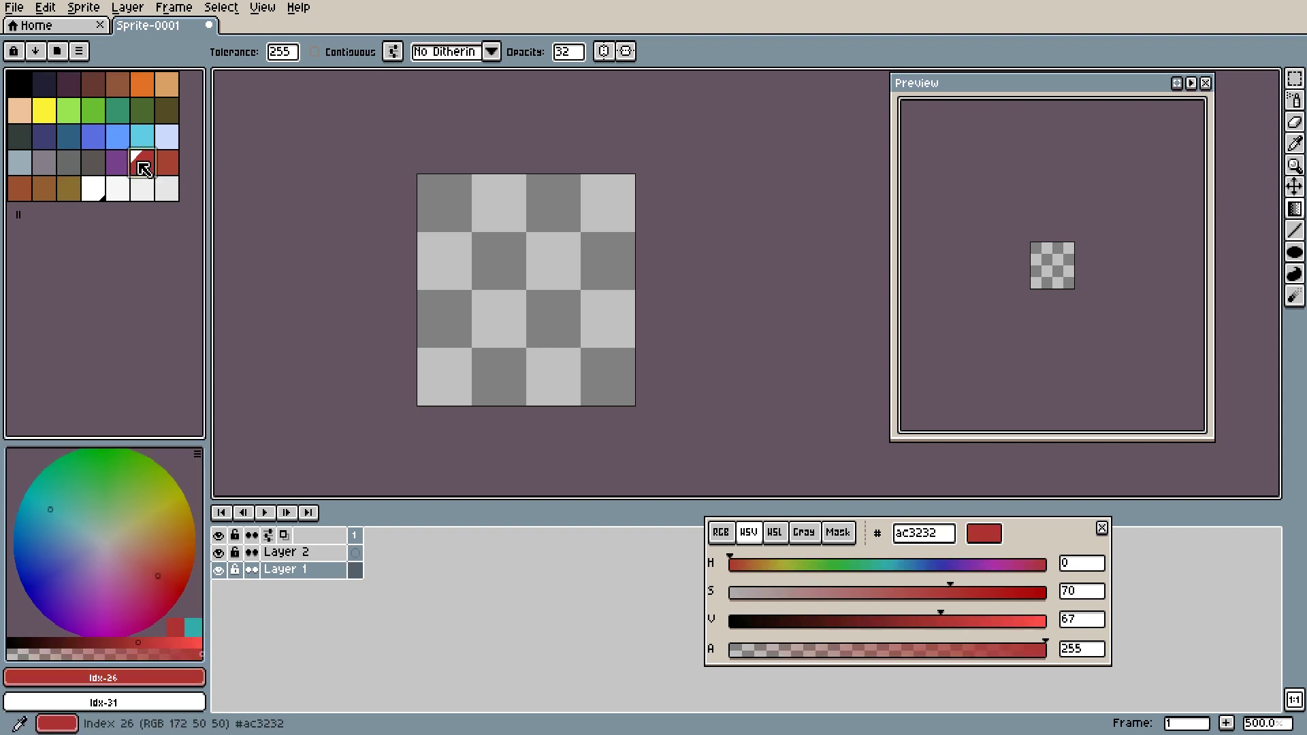
click(142, 141)
right_click(103, 141)
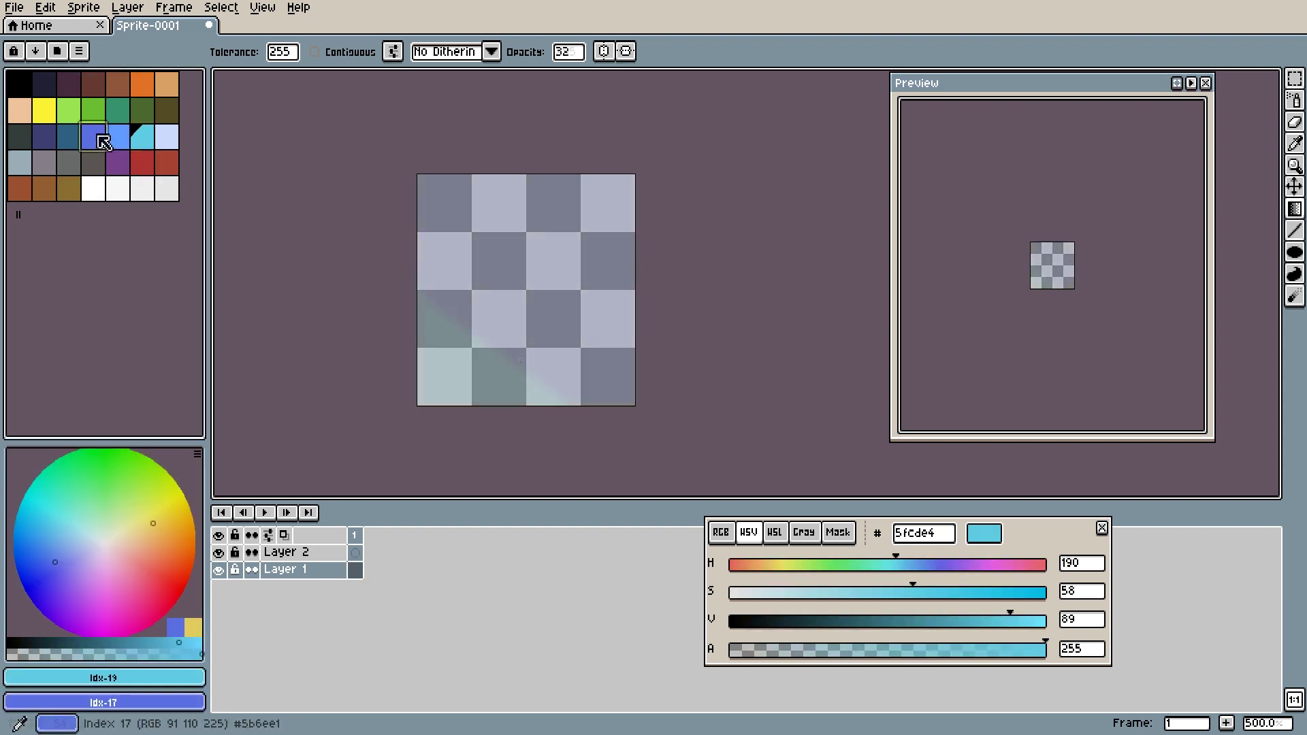
drag(521, 359, 510, 226)
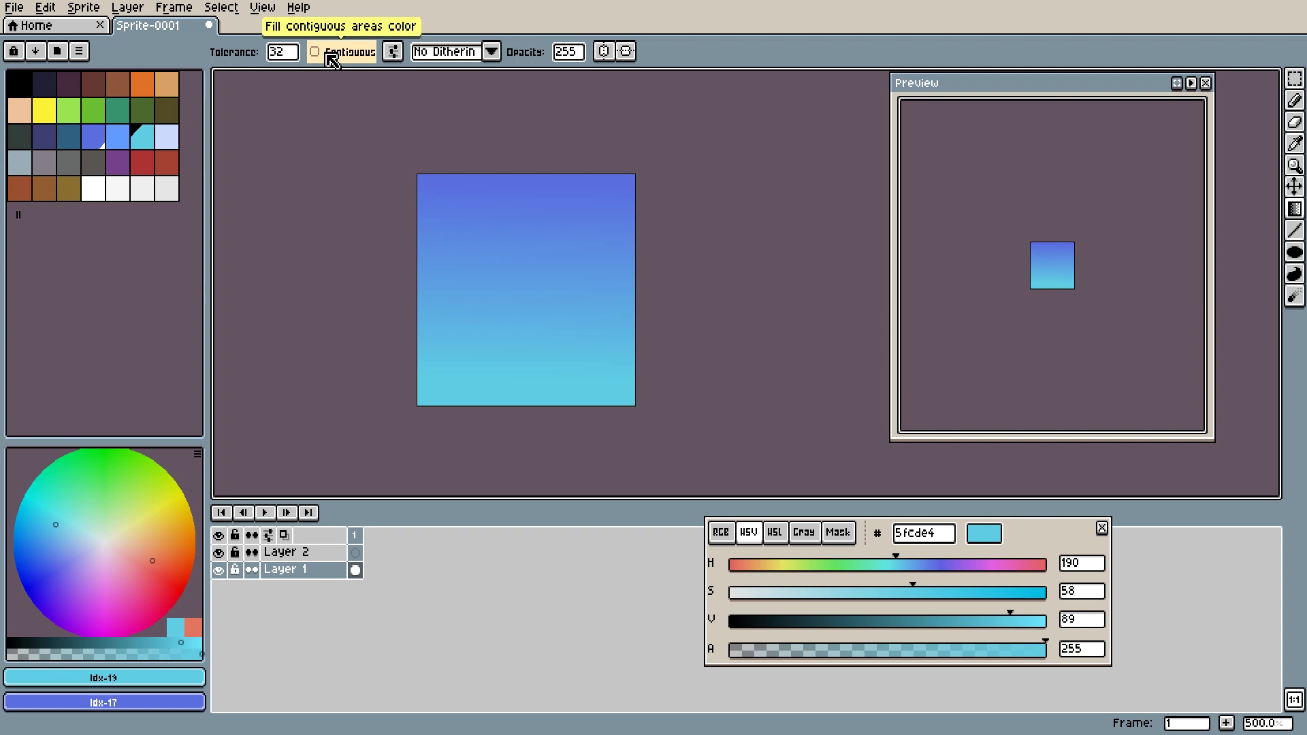
Choose Bayer 2x2 dithering and redraw the blue-to-cyan gradient from bottom to top.
click(493, 53)
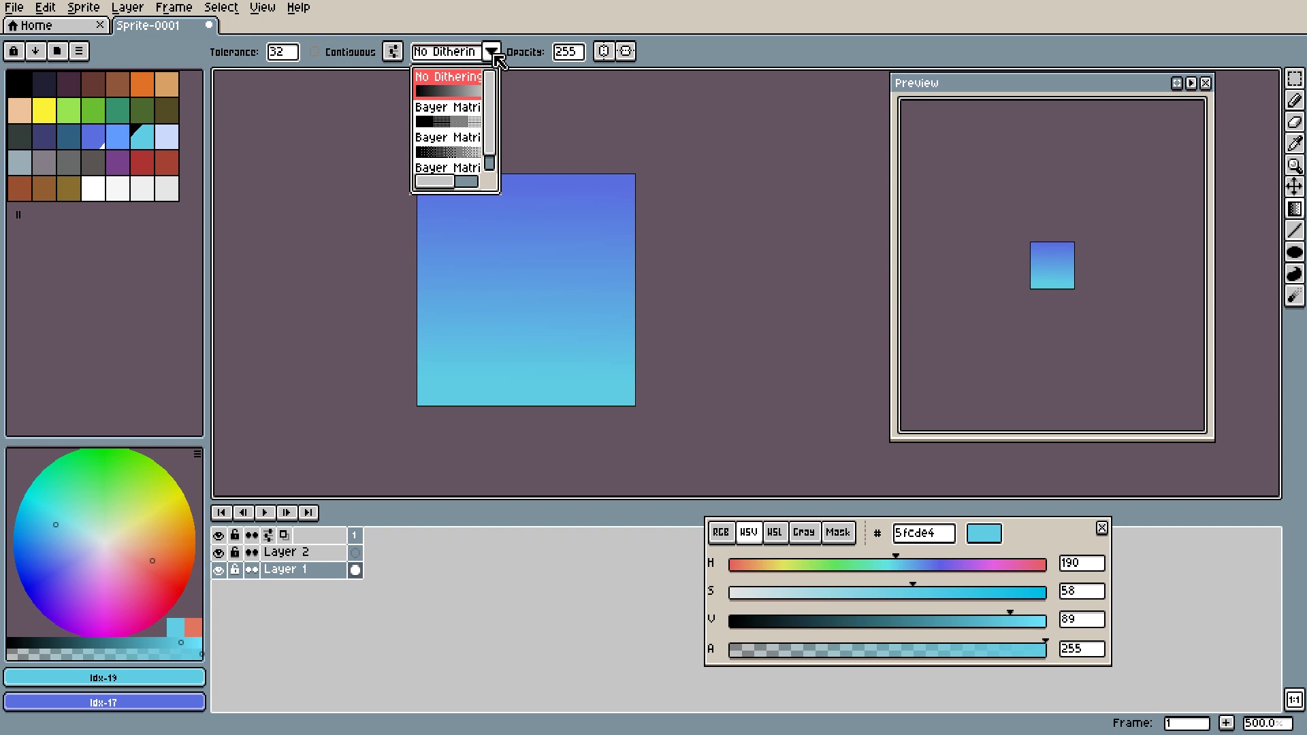
click(470, 113)
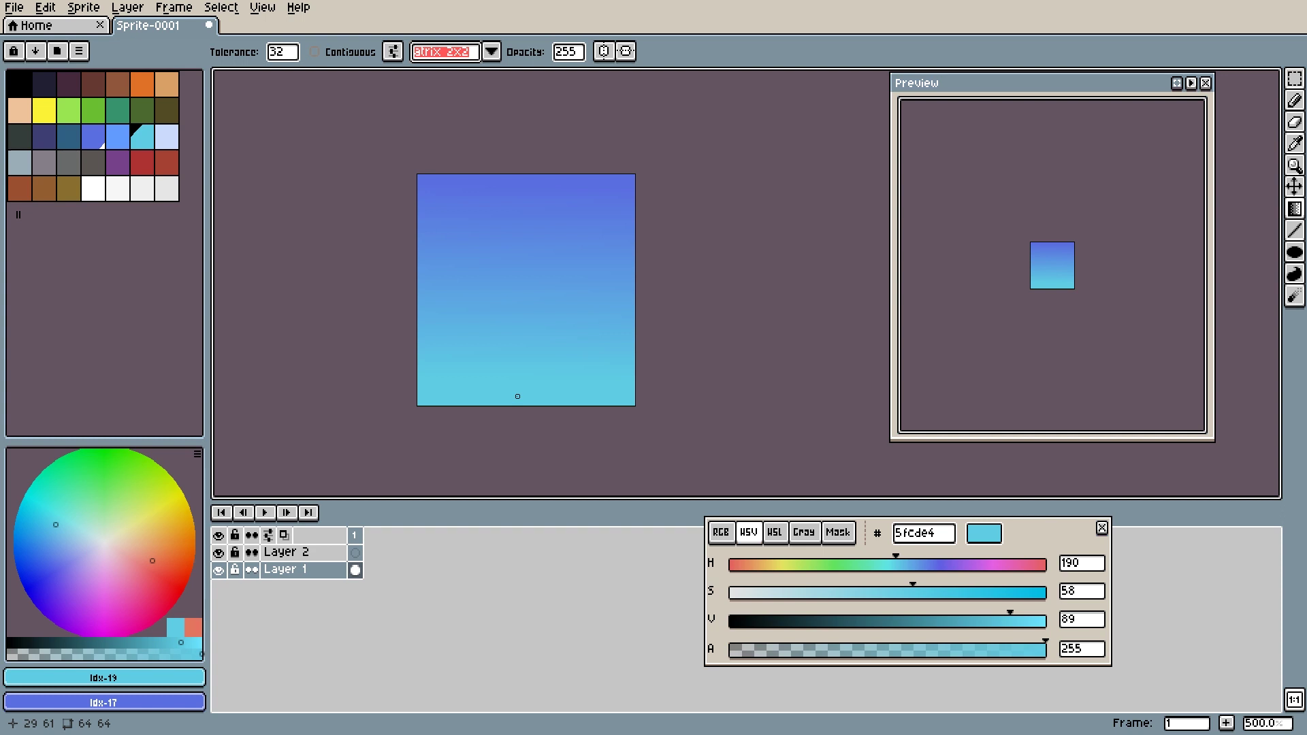
drag(517, 397, 524, 181)
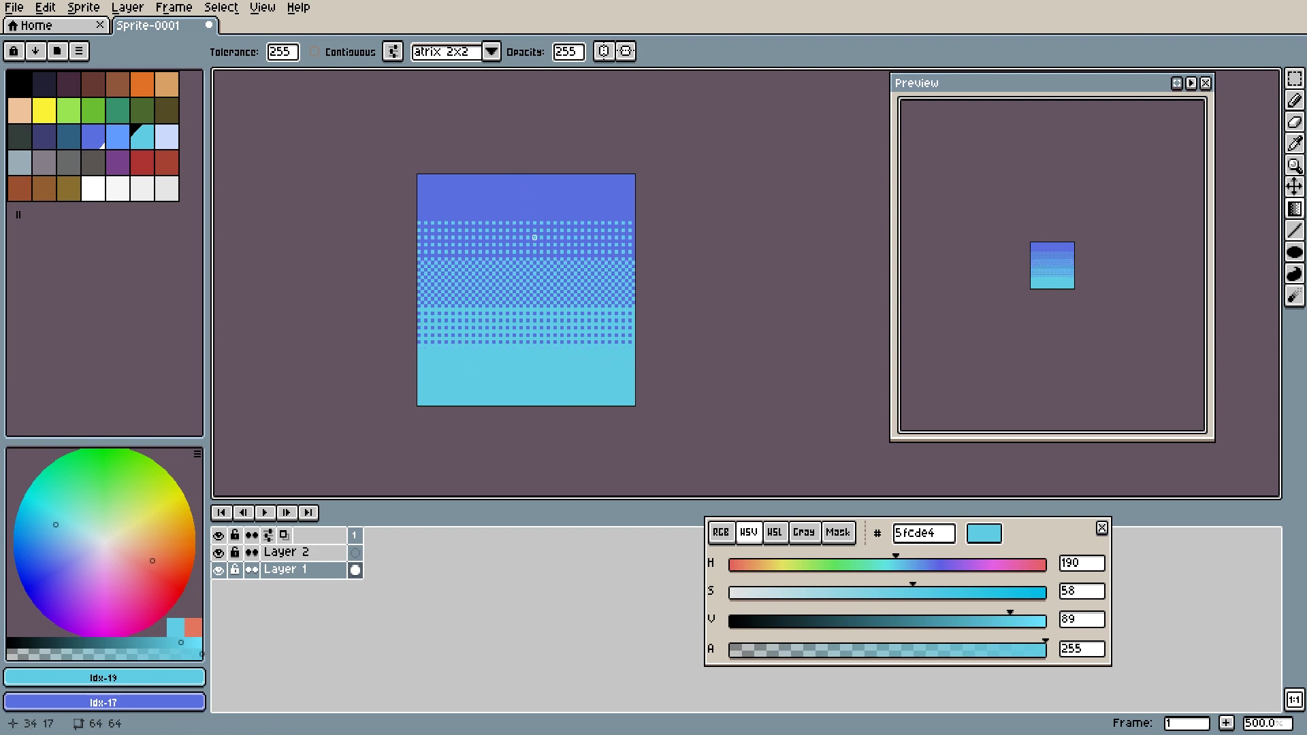
scroll(495, 57, up, 2)
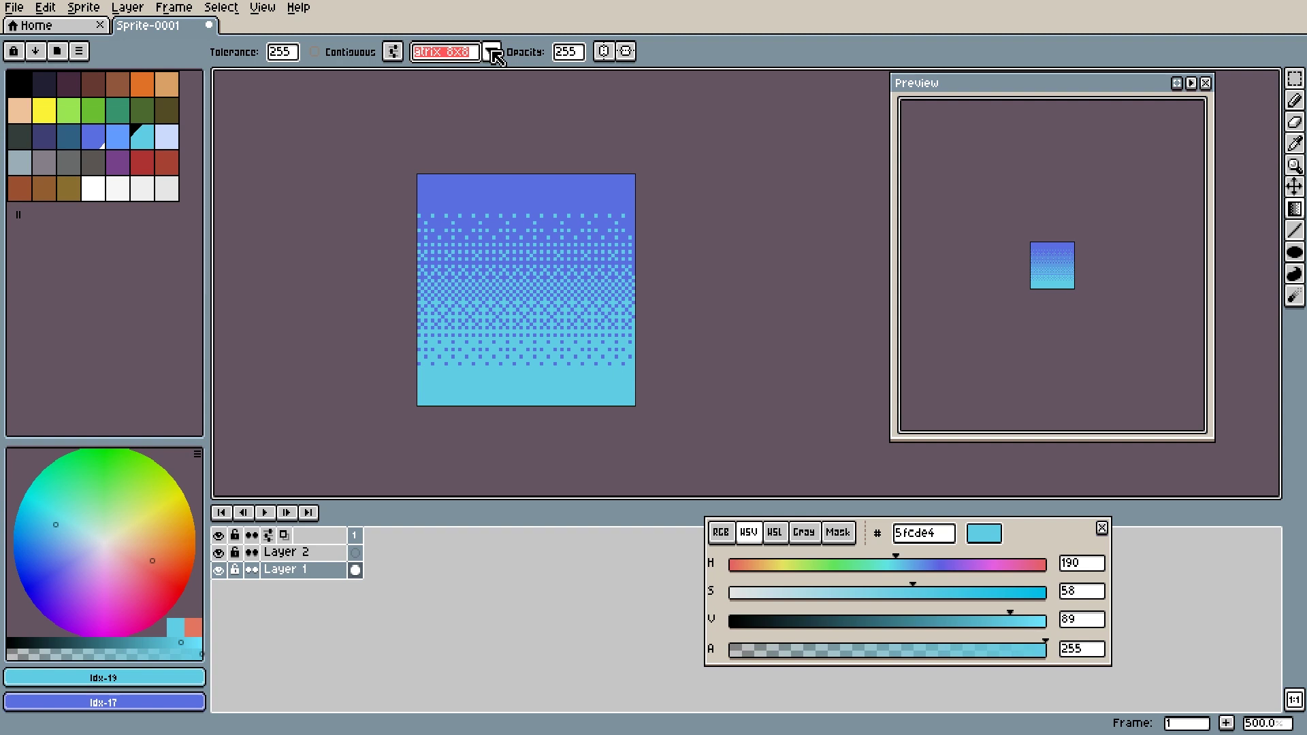
click(1274, 298)
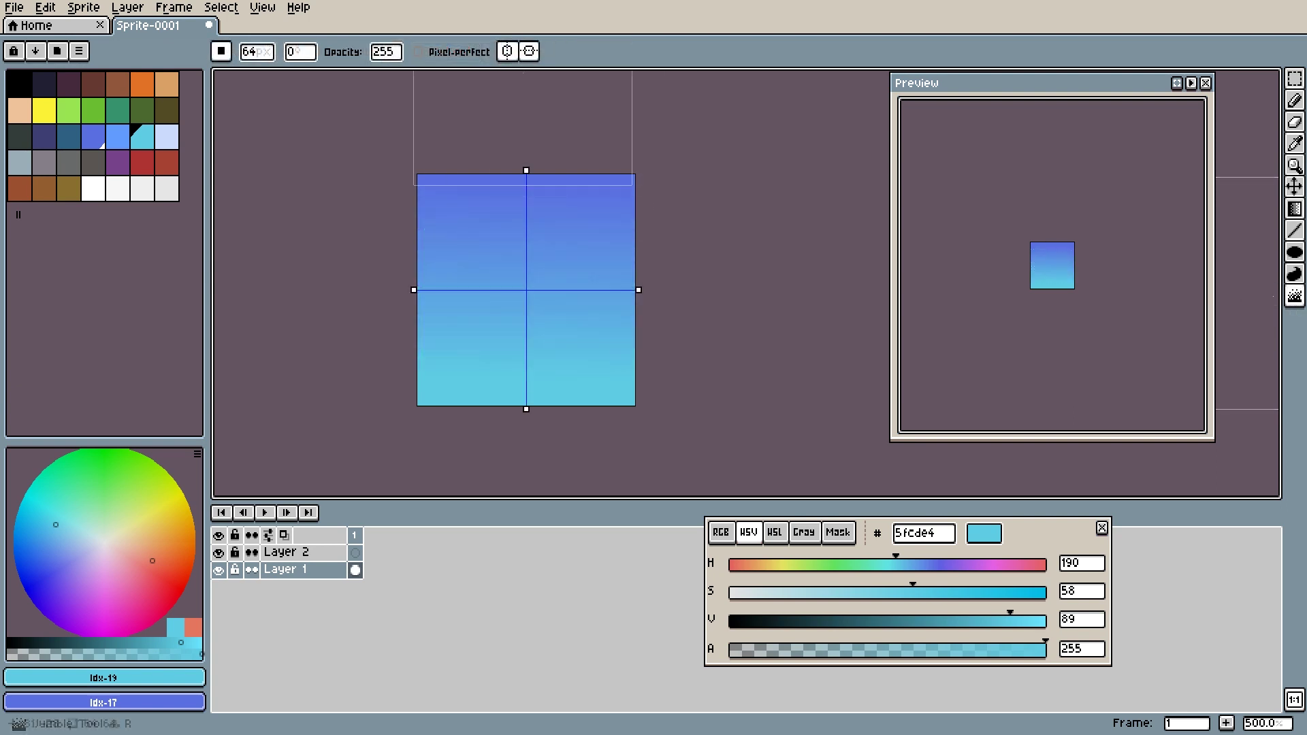
Drag the Jumble brush across the gradient, scrambling it into mottled blue and cyan patches.
mouse_move(569, 213)
mouse_down()
mouse_move(571, 262)
mouse_move(551, 290)
mouse_move(504, 305)
mouse_move(459, 285)
mouse_move(458, 247)
mouse_move(552, 245)
mouse_move(581, 273)
mouse_move(585, 314)
mouse_move(501, 339)
mouse_move(484, 321)
mouse_move(493, 273)
mouse_move(514, 263)
mouse_move(555, 270)
mouse_move(574, 309)
mouse_move(550, 330)
mouse_move(499, 332)
mouse_move(493, 292)
mouse_move(511, 268)
mouse_move(570, 275)
mouse_move(580, 304)
mouse_move(563, 326)
mouse_move(516, 337)
mouse_move(482, 322)
mouse_move(482, 267)
mouse_move(513, 238)
mouse_move(543, 242)
mouse_move(580, 311)
mouse_move(536, 343)
mouse_move(485, 329)
mouse_move(498, 253)
mouse_move(560, 253)
mouse_move(586, 306)
mouse_move(559, 350)
mouse_move(494, 336)
mouse_move(487, 290)
mouse_move(538, 260)
mouse_move(581, 295)
mouse_move(552, 351)
mouse_move(499, 343)
mouse_move(492, 303)
mouse_move(512, 277)
mouse_move(572, 347)
mouse_move(519, 339)
mouse_move(505, 323)
mouse_move(510, 285)
mouse_move(621, 196)
mouse_up()
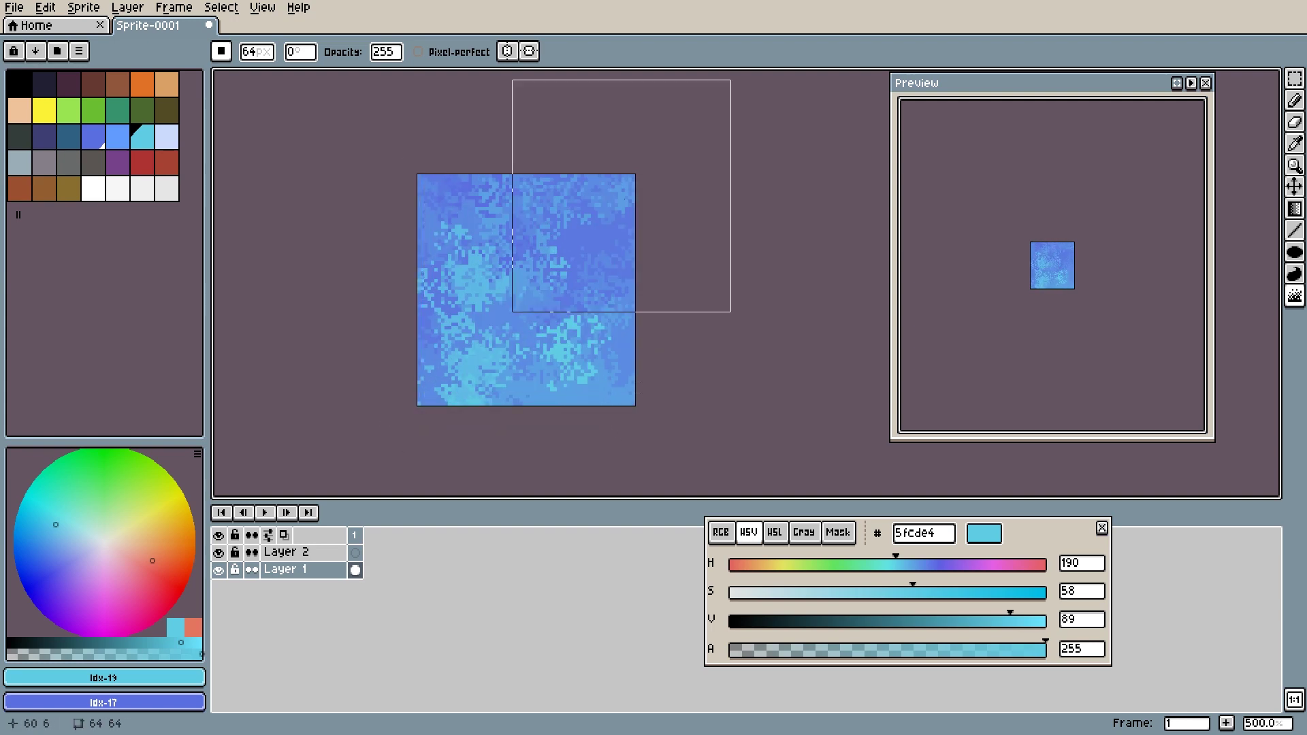
Select an inset rectangle on the black Layer 2 and fill it with a Bayer 8x8 blue-to-cyan gradient.
click(1294, 79)
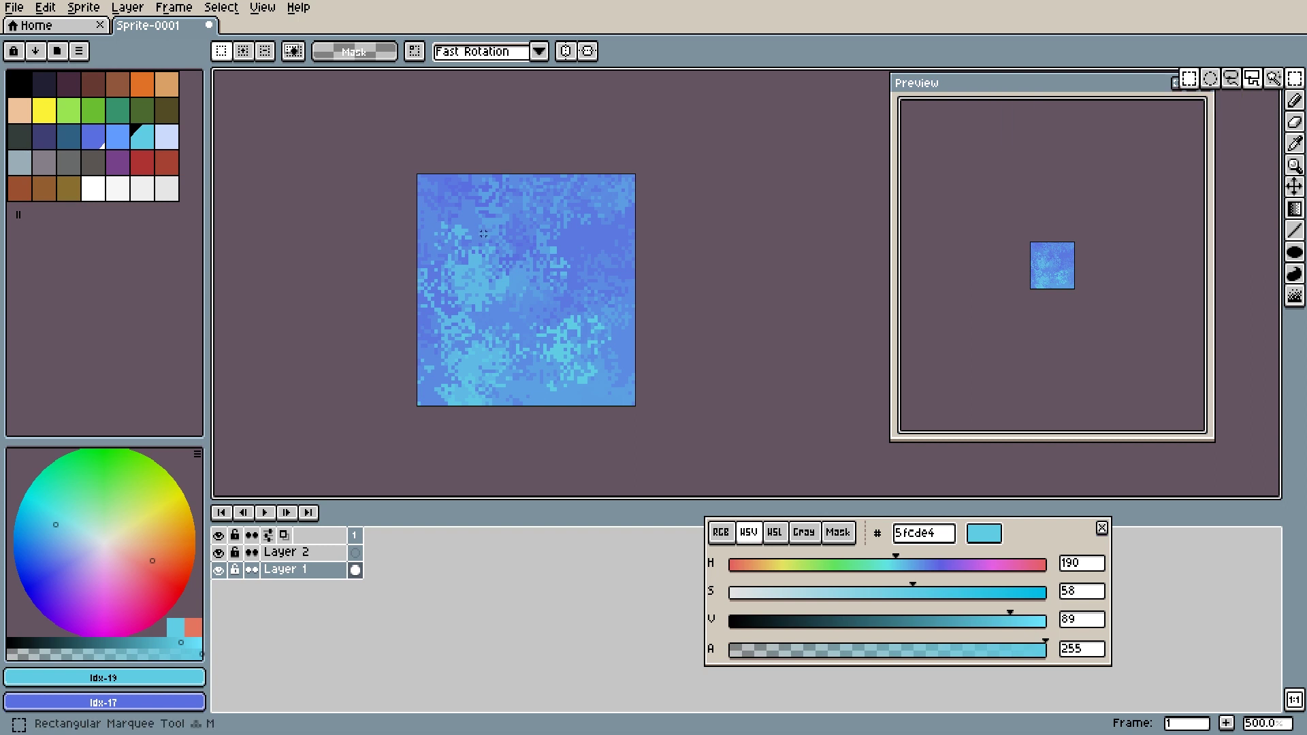
drag(435, 194, 589, 356)
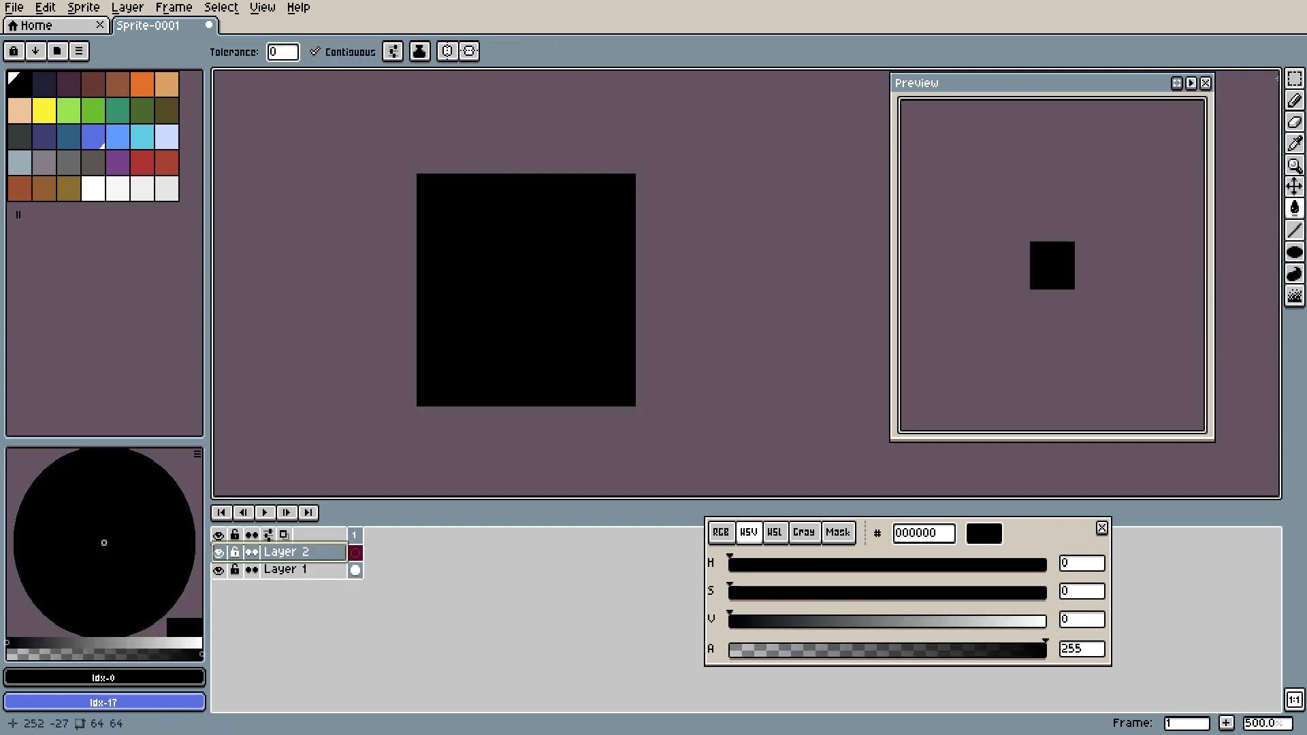
click(1294, 78)
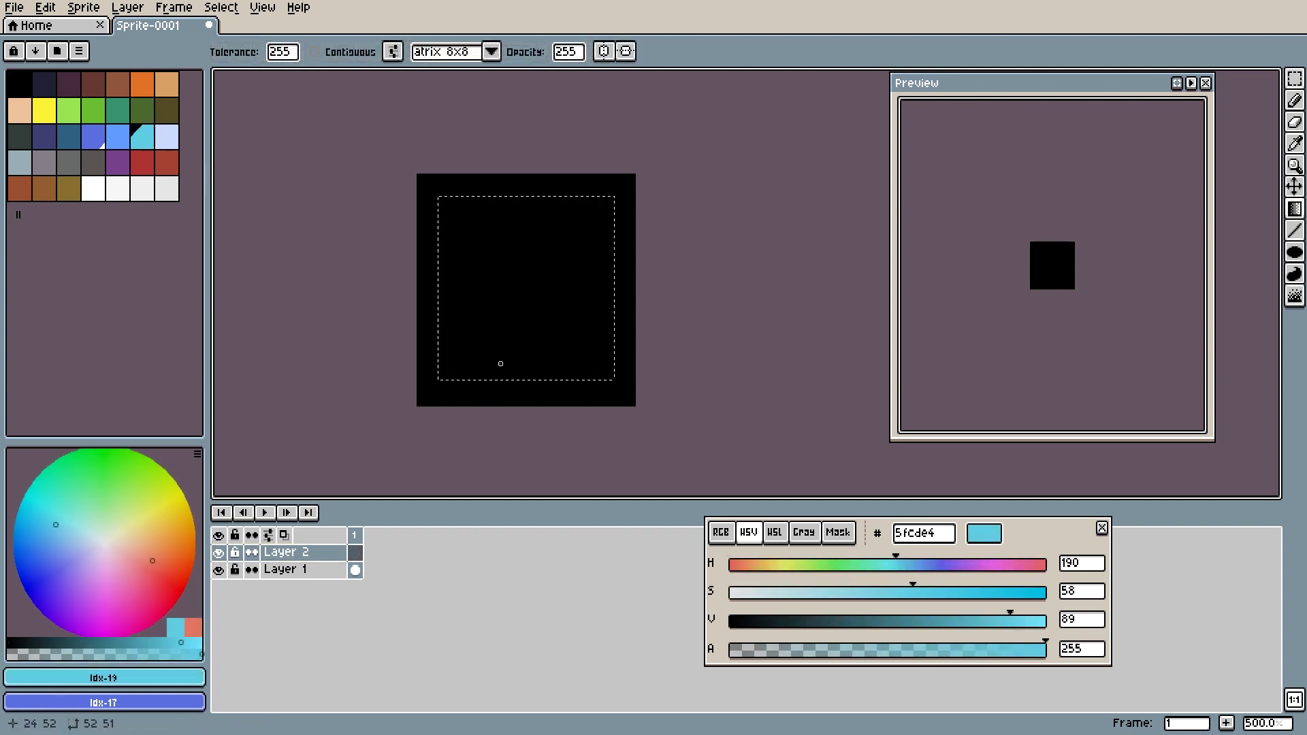
click(490, 52)
click(439, 148)
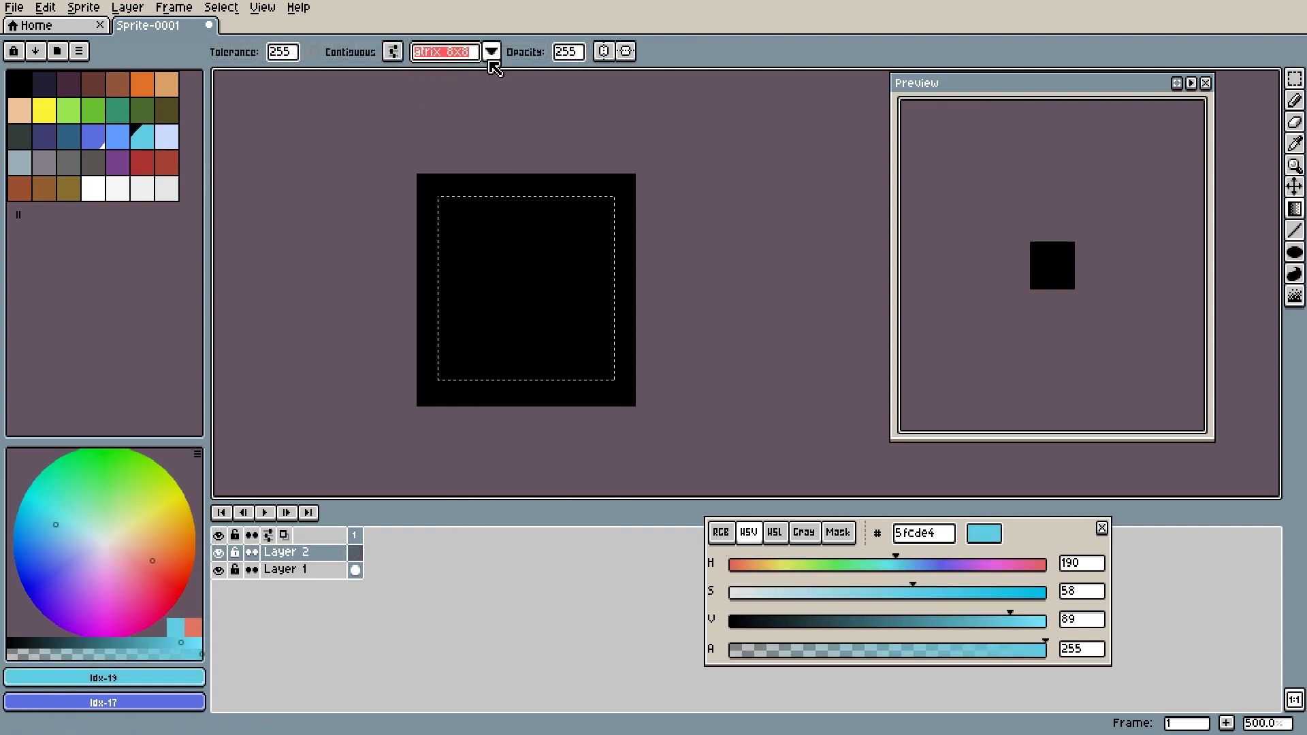
drag(524, 381, 525, 211)
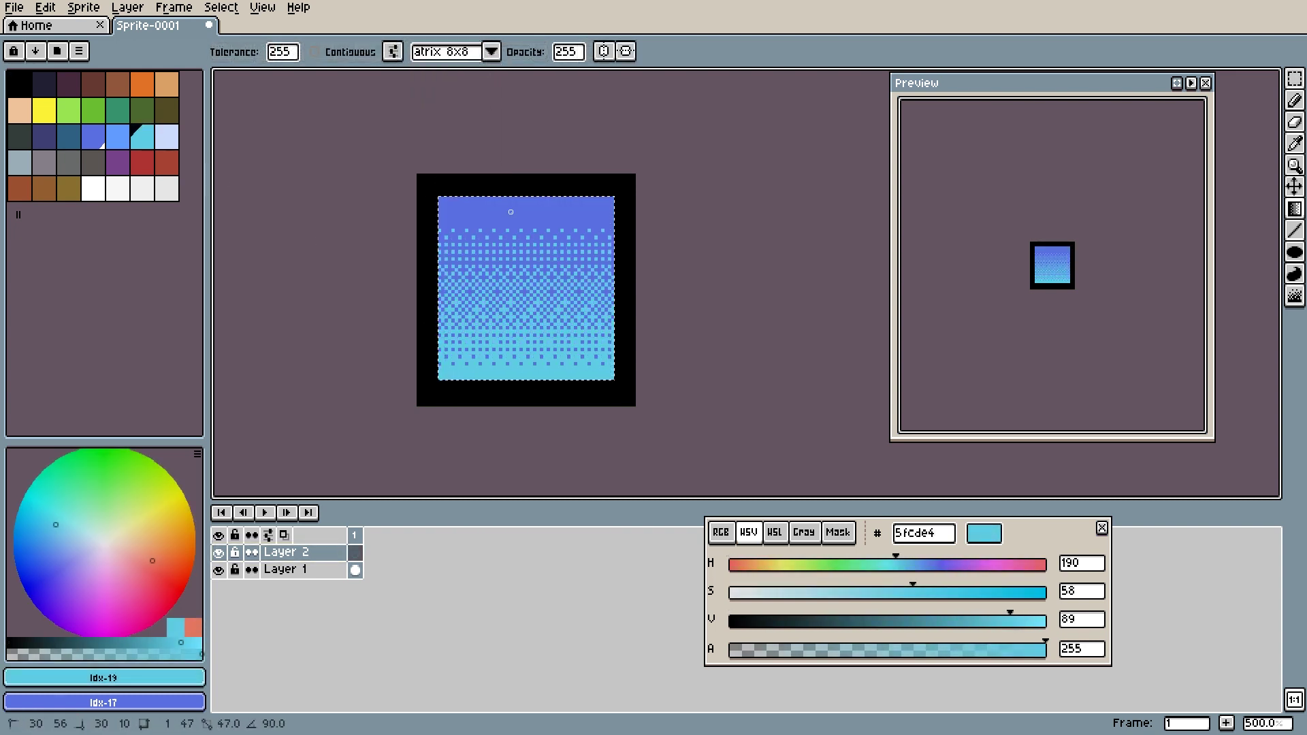
click(1295, 298)
mouse_move(446, 224)
mouse_down()
mouse_move(635, 242)
mouse_move(558, 259)
mouse_move(439, 370)
mouse_move(522, 388)
mouse_move(519, 301)
mouse_move(451, 204)
mouse_move(589, 194)
mouse_move(599, 326)
mouse_move(468, 368)
mouse_move(448, 351)
mouse_up()
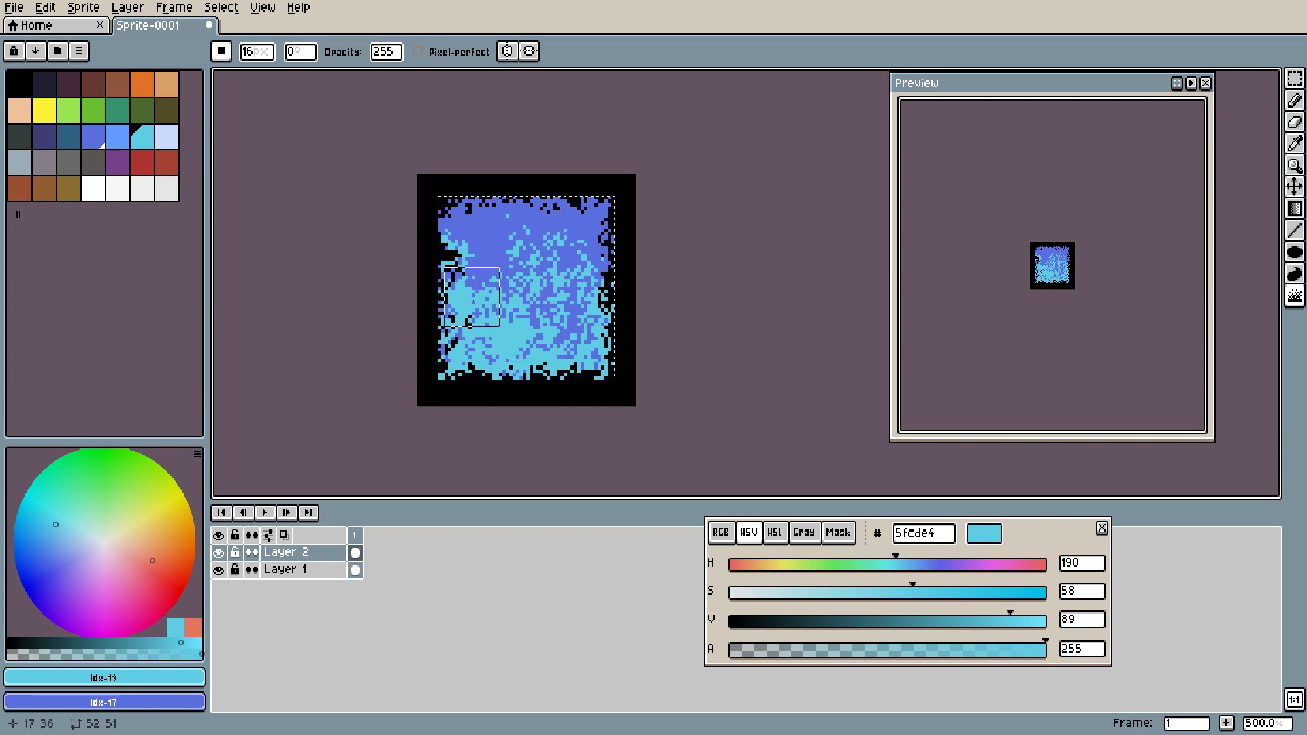
key(v)
key(ctrl+z)
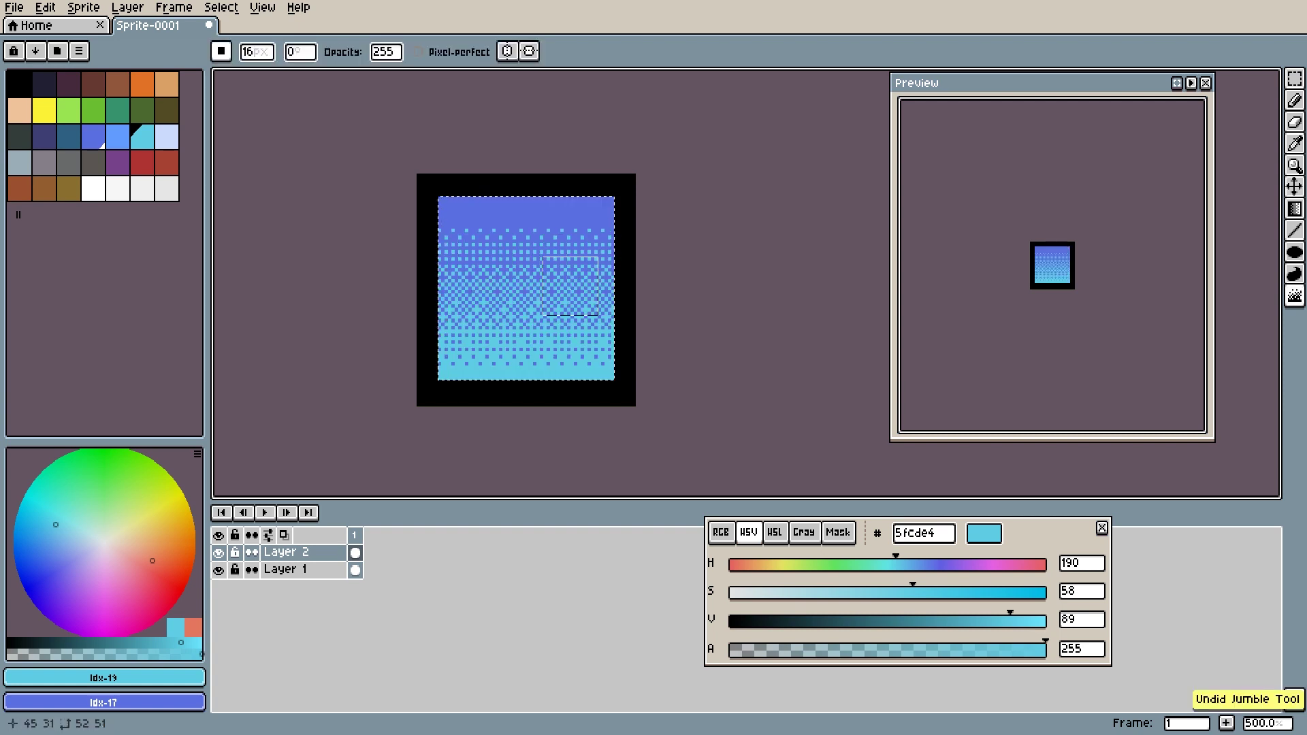
Contract the selection by 1 px using the Square Brush shape.
click(222, 9)
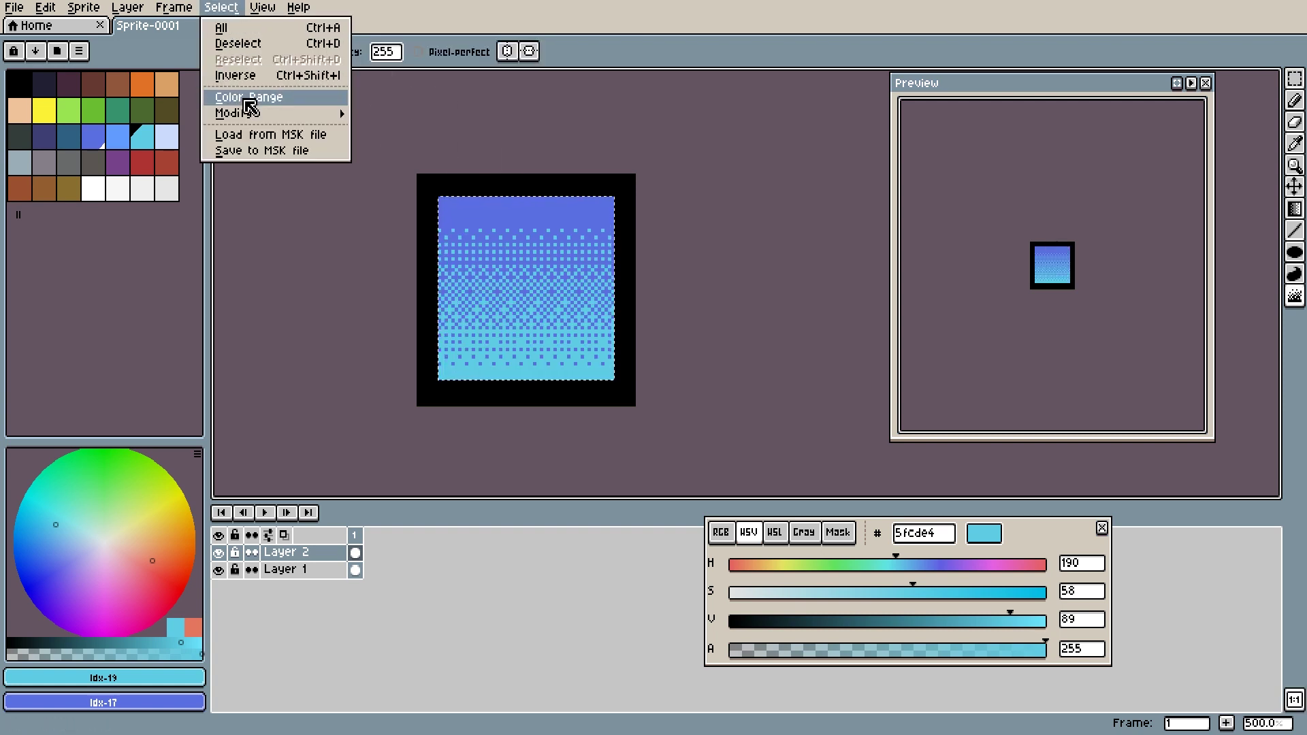
mouse_move(254, 116)
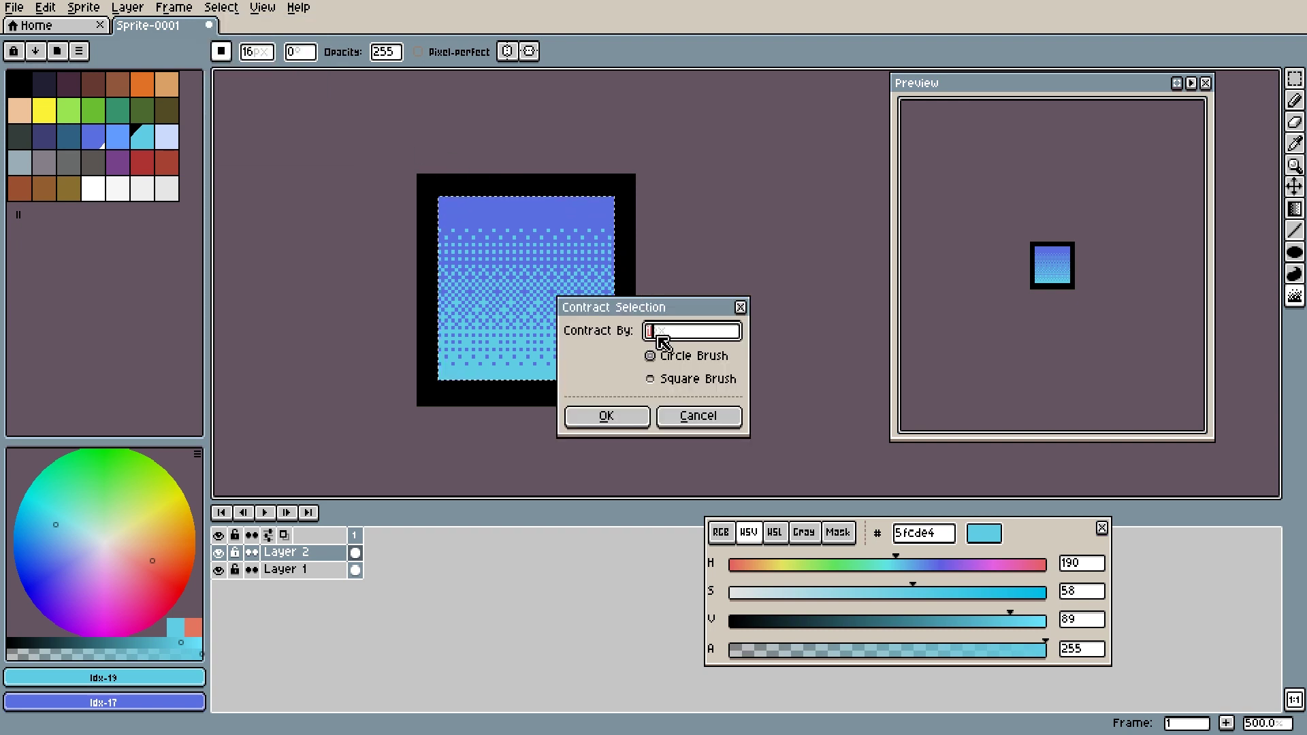
click(665, 380)
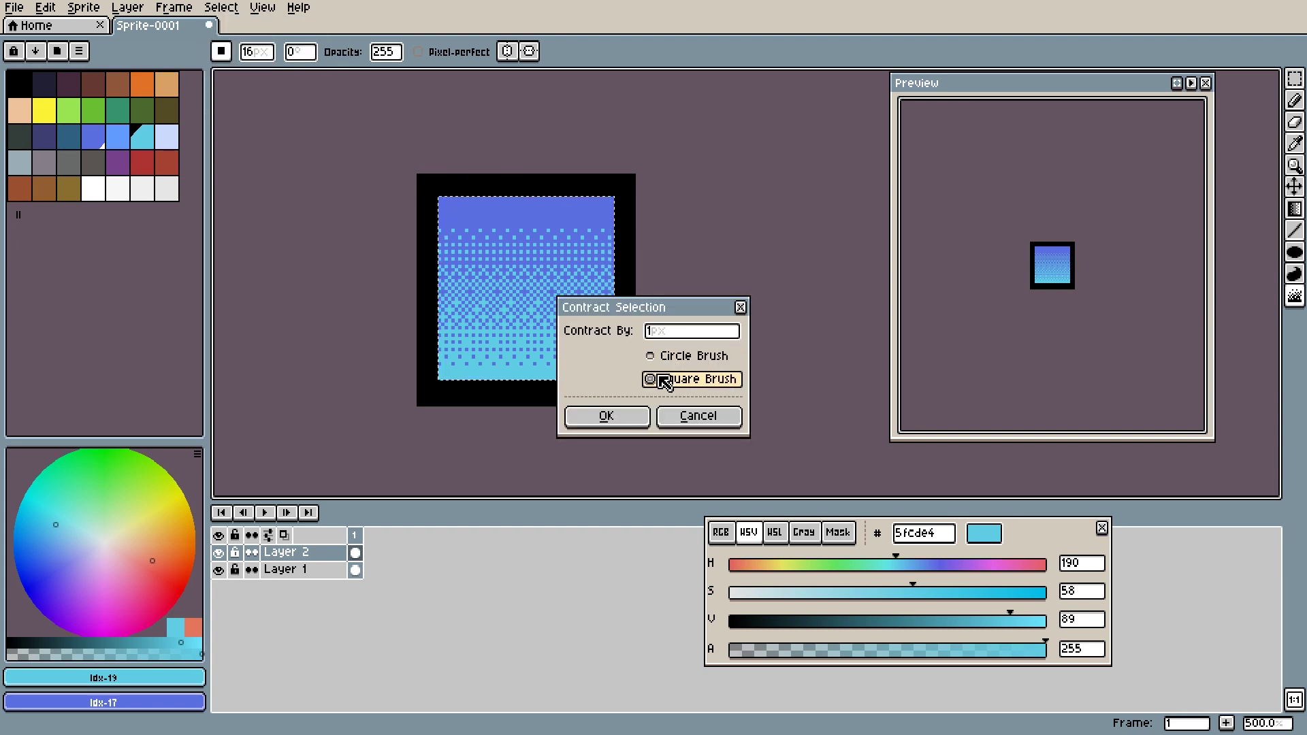
click(606, 417)
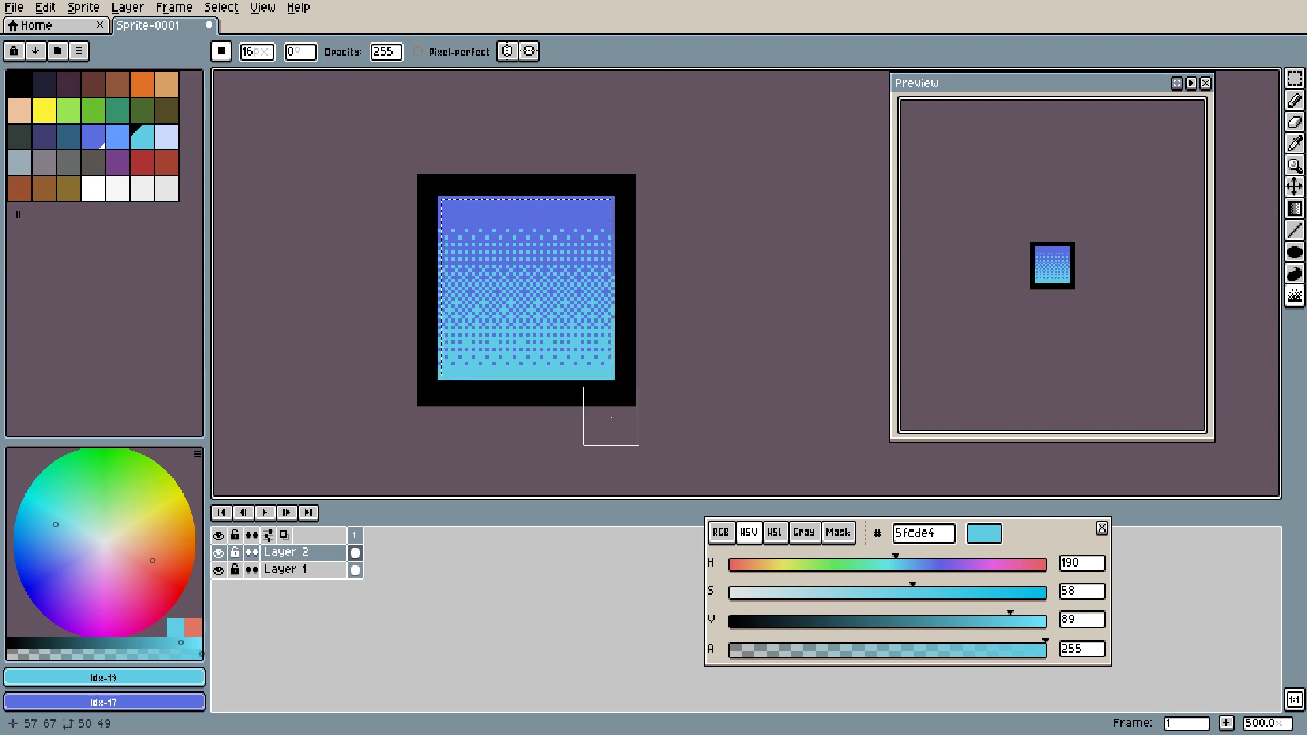
Try blur brush opacities 105, 104 and 180 with a smoothing stroke, then undo it.
scroll(610, 416, up, 5)
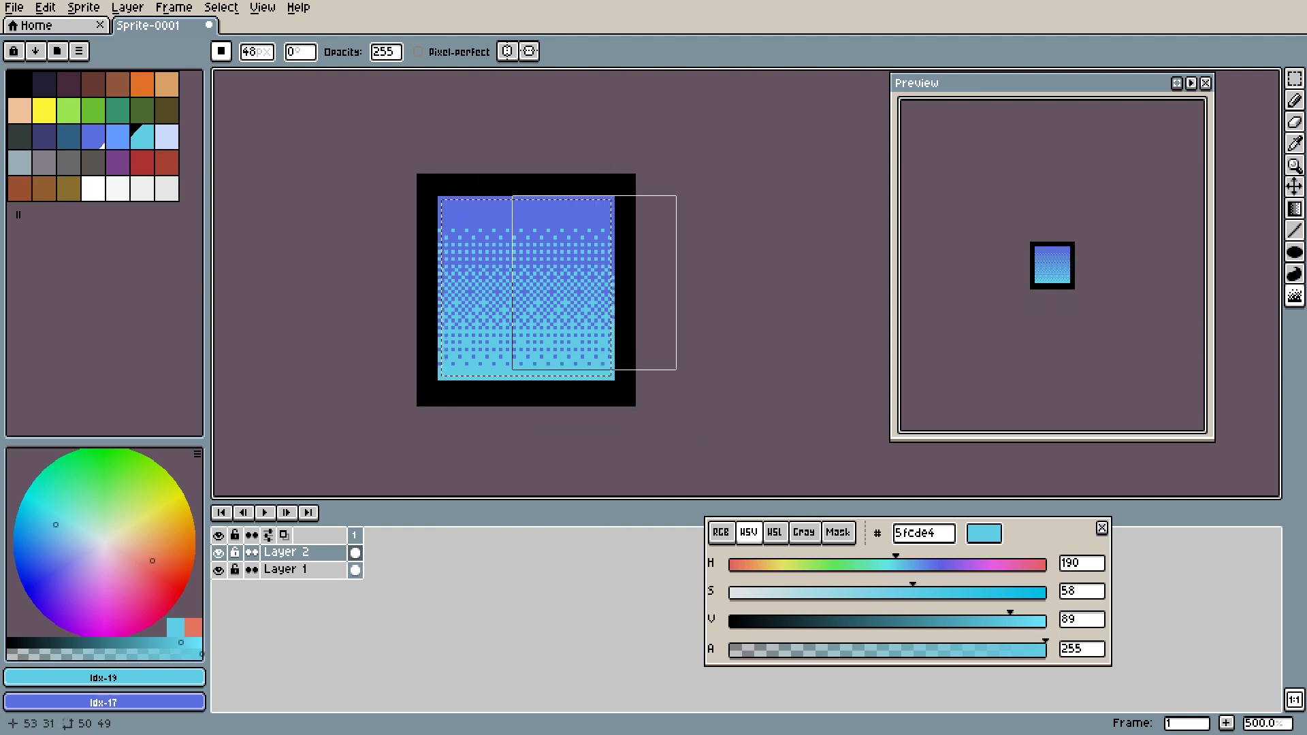
click(394, 61)
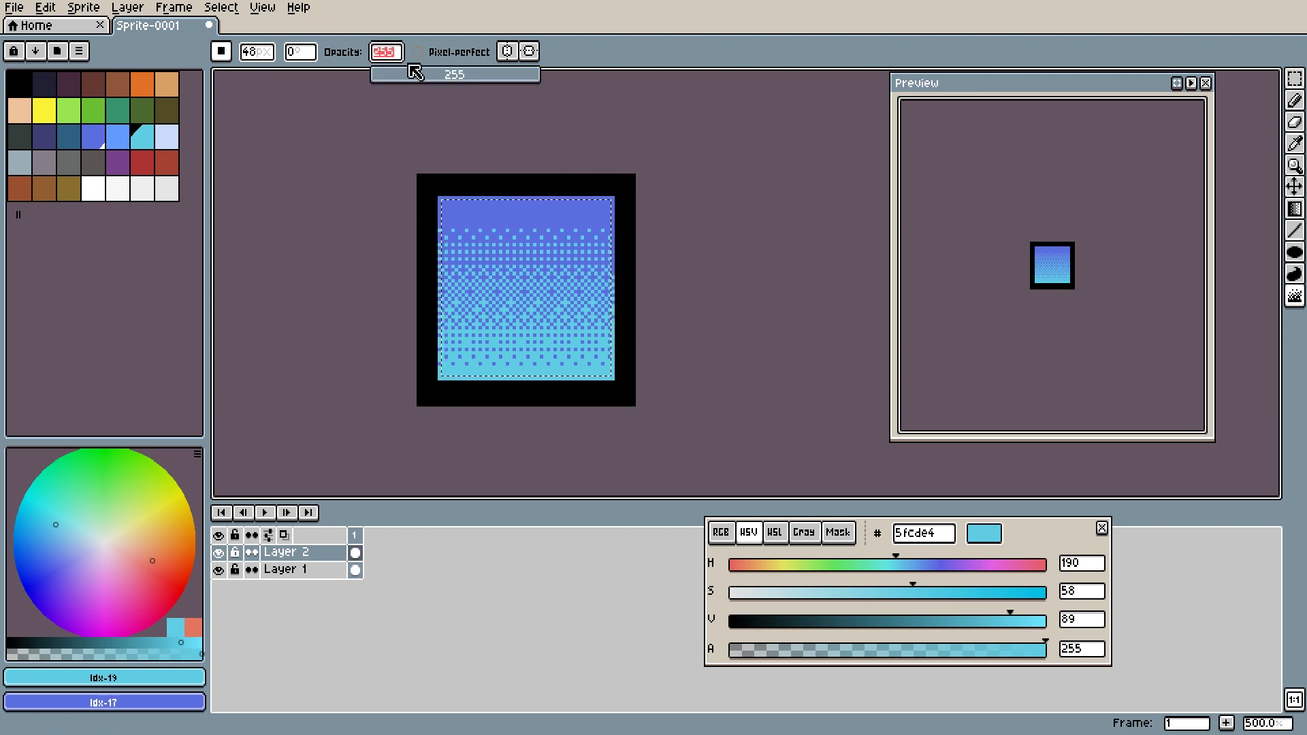
click(449, 82)
drag(449, 81, 448, 82)
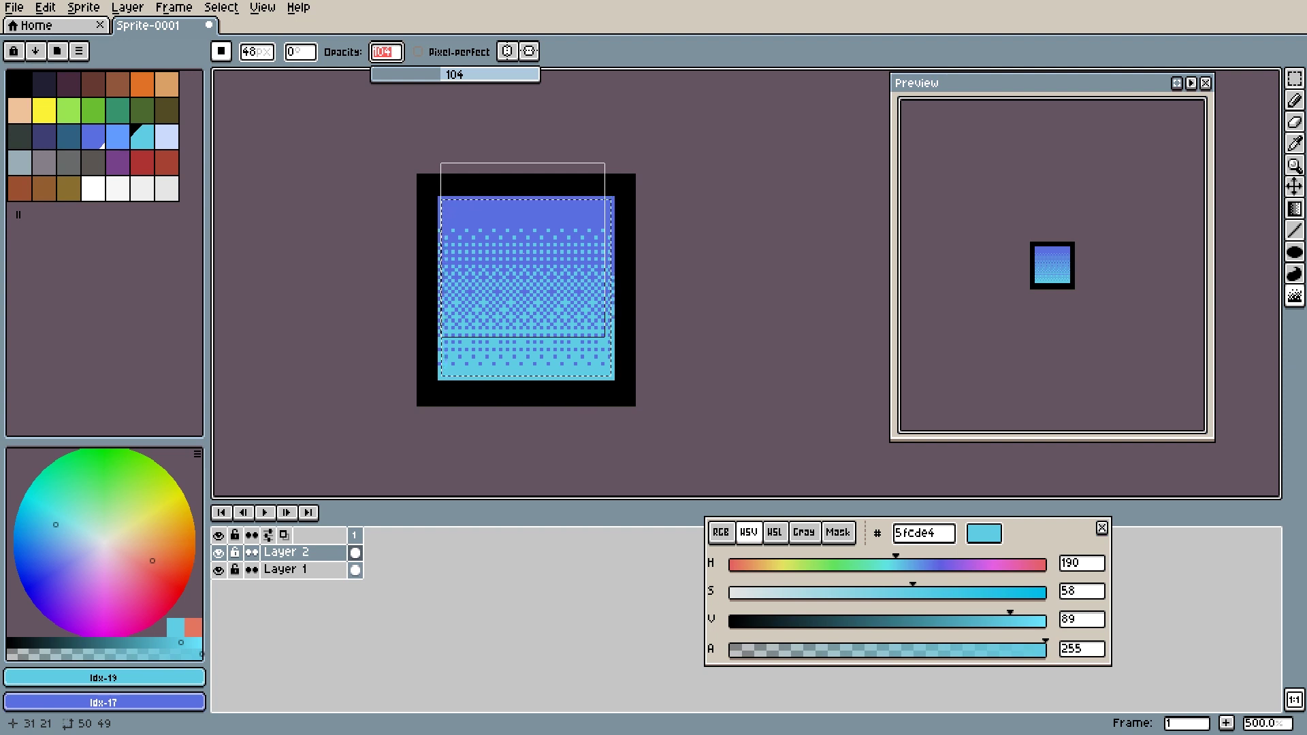
drag(379, 53, 495, 79)
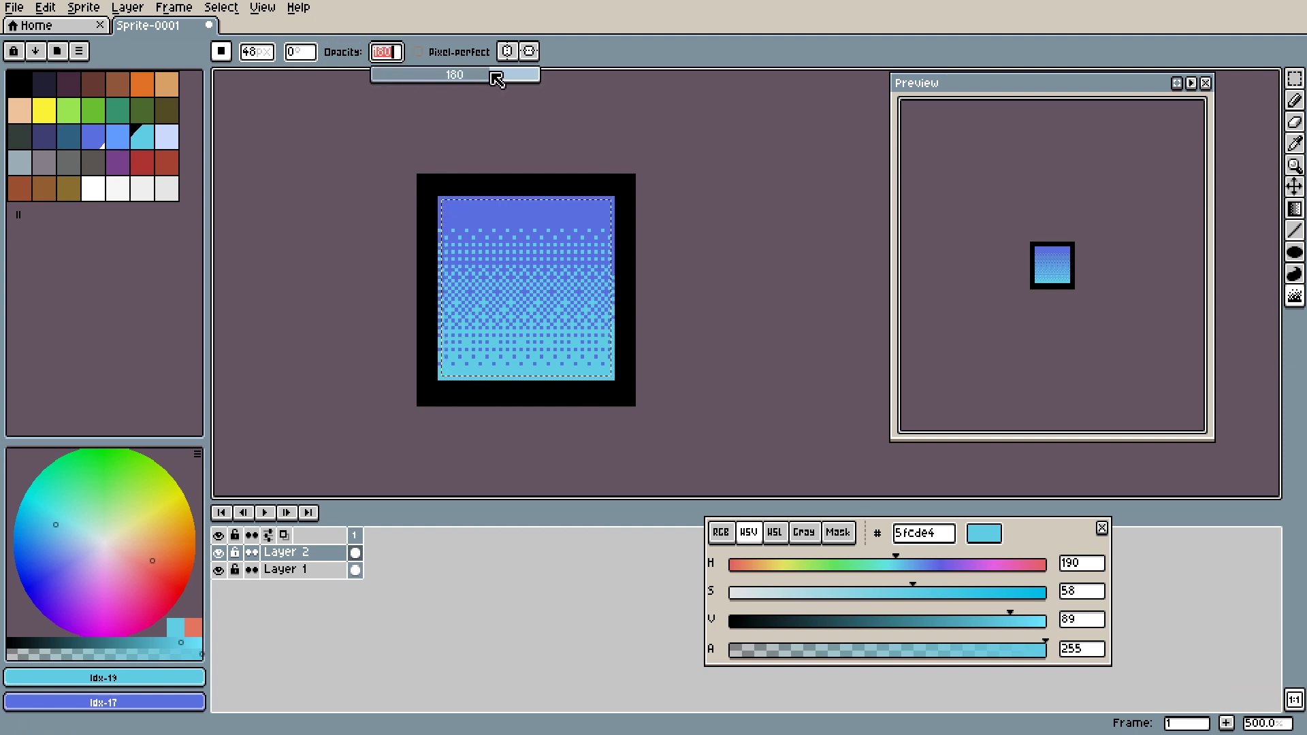
mouse_move(504, 198)
mouse_down()
mouse_move(478, 225)
mouse_move(558, 238)
mouse_move(574, 297)
mouse_move(513, 327)
mouse_move(449, 291)
mouse_move(493, 236)
mouse_move(592, 251)
mouse_move(581, 308)
mouse_move(551, 338)
mouse_move(451, 373)
mouse_up()
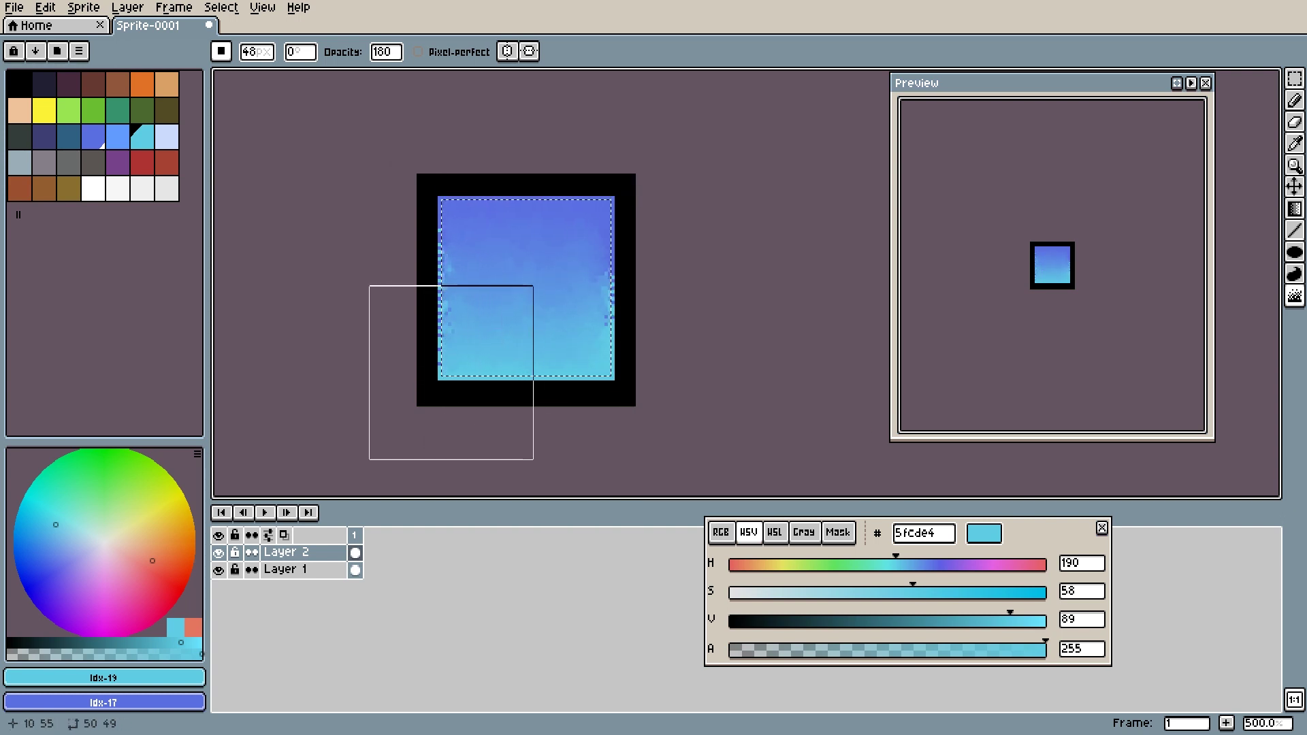
key(ctrl+z)
Set the opacity to 211 and blur the dithered gradient into a soft blend.
click(399, 51)
drag(487, 82, 512, 77)
mouse_move(506, 188)
mouse_down()
mouse_move(585, 321)
mouse_move(572, 322)
mouse_up()
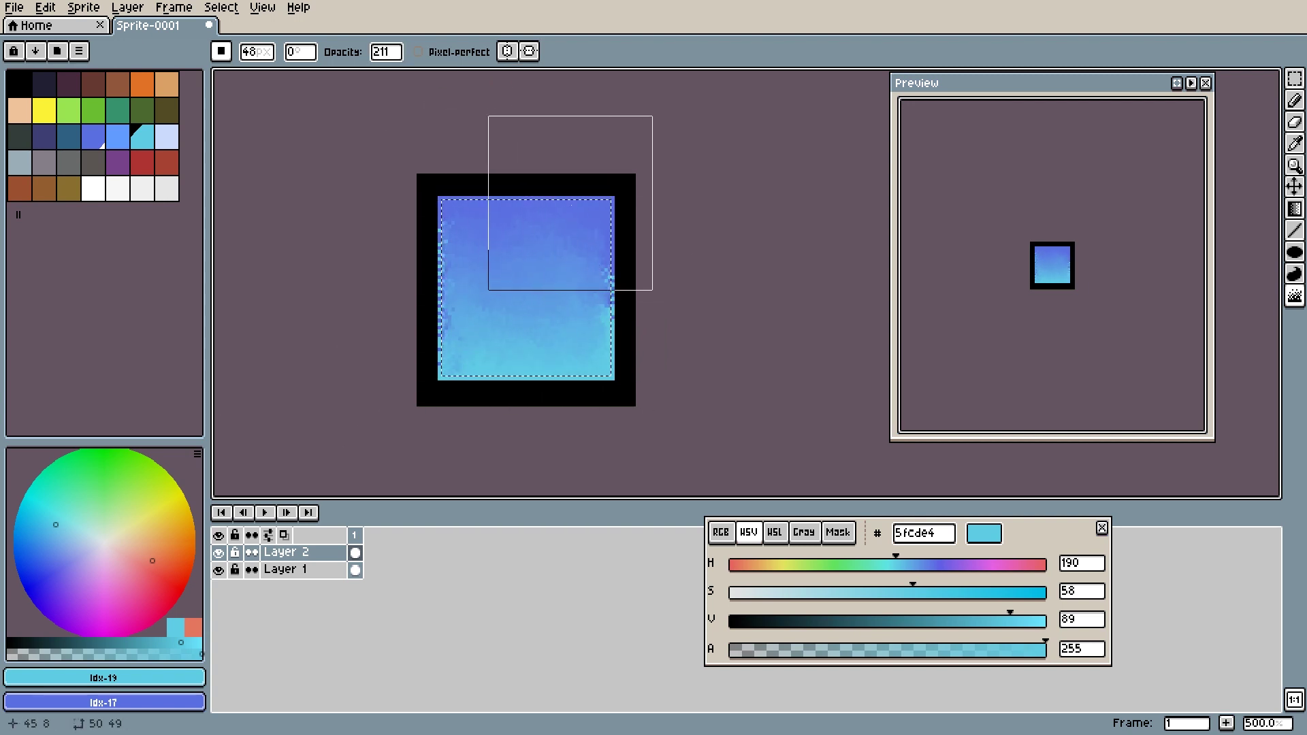
Clear the selection and set the brush opacity back to full 255.
key(ctrl+d)
scroll(607, 239, down, 10)
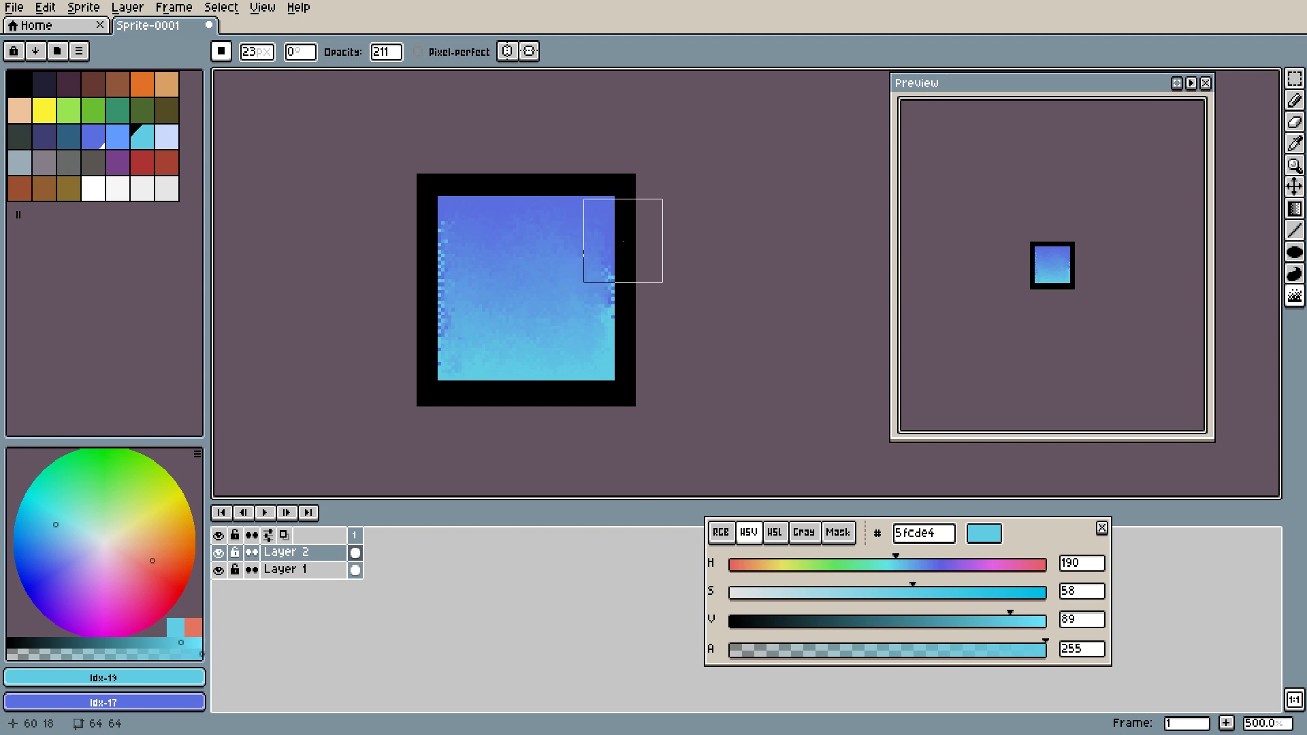
scroll(621, 242, down, 9)
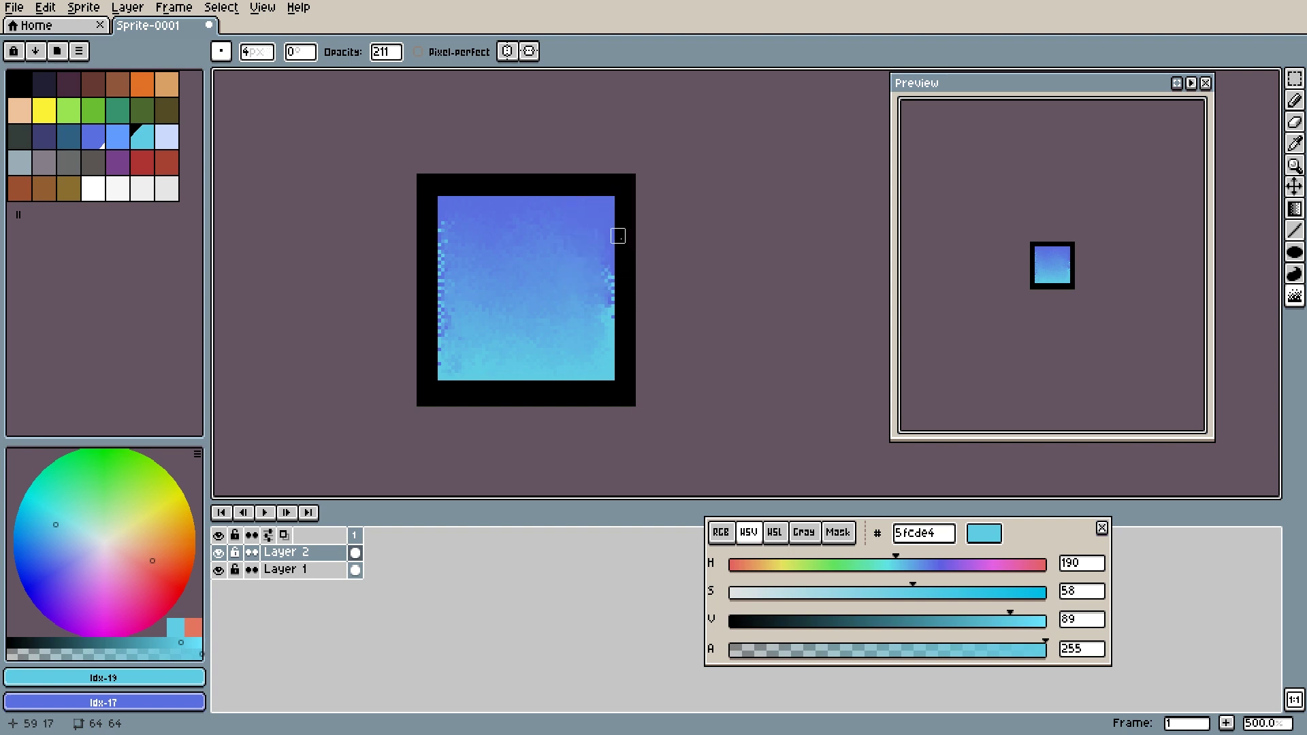
drag(385, 52, 417, 59)
Jumble the pixels down the gradient panel's right edge, redoing the stroke once.
drag(614, 200, 613, 402)
key(ctrl+z)
mouse_move(614, 200)
mouse_down()
mouse_move(614, 379)
mouse_move(437, 374)
mouse_move(436, 198)
mouse_move(611, 198)
mouse_move(615, 299)
mouse_move(614, 248)
mouse_up()
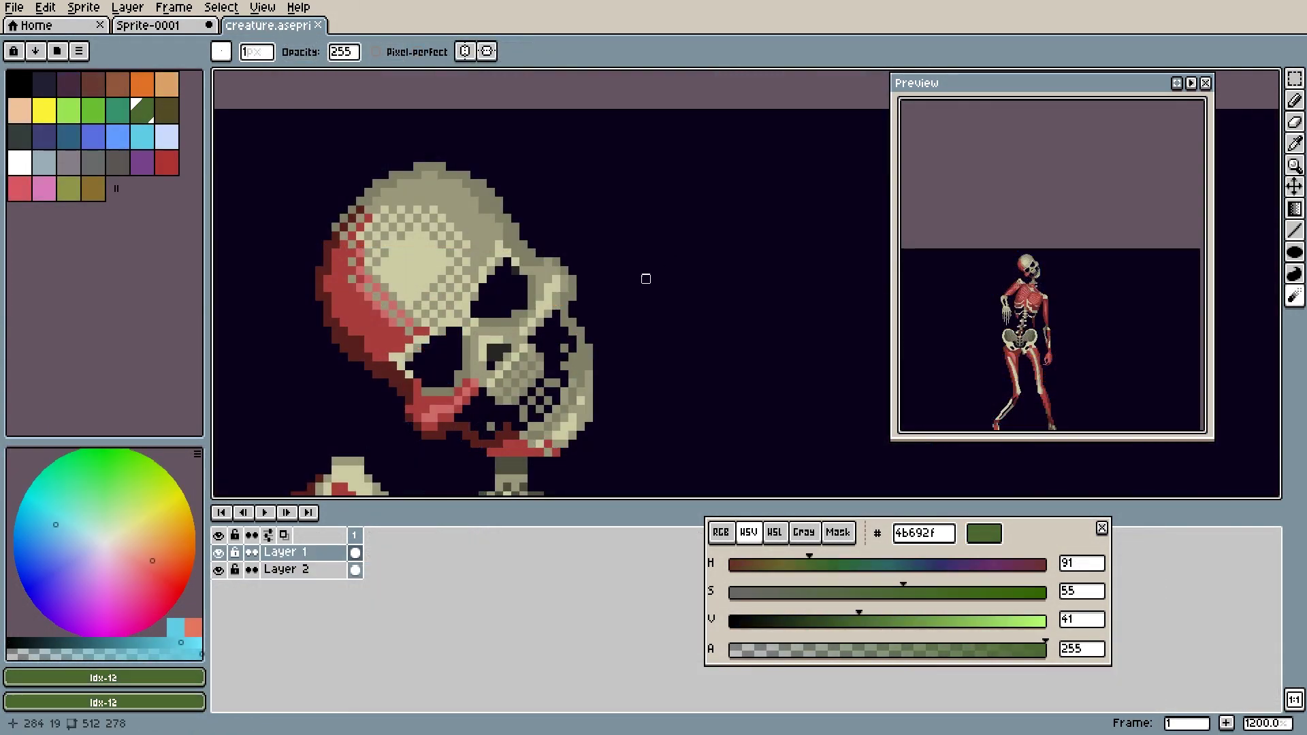
Try blurring the skull top and undo it, then shrink the brush to 1px and zoom in.
key(r)
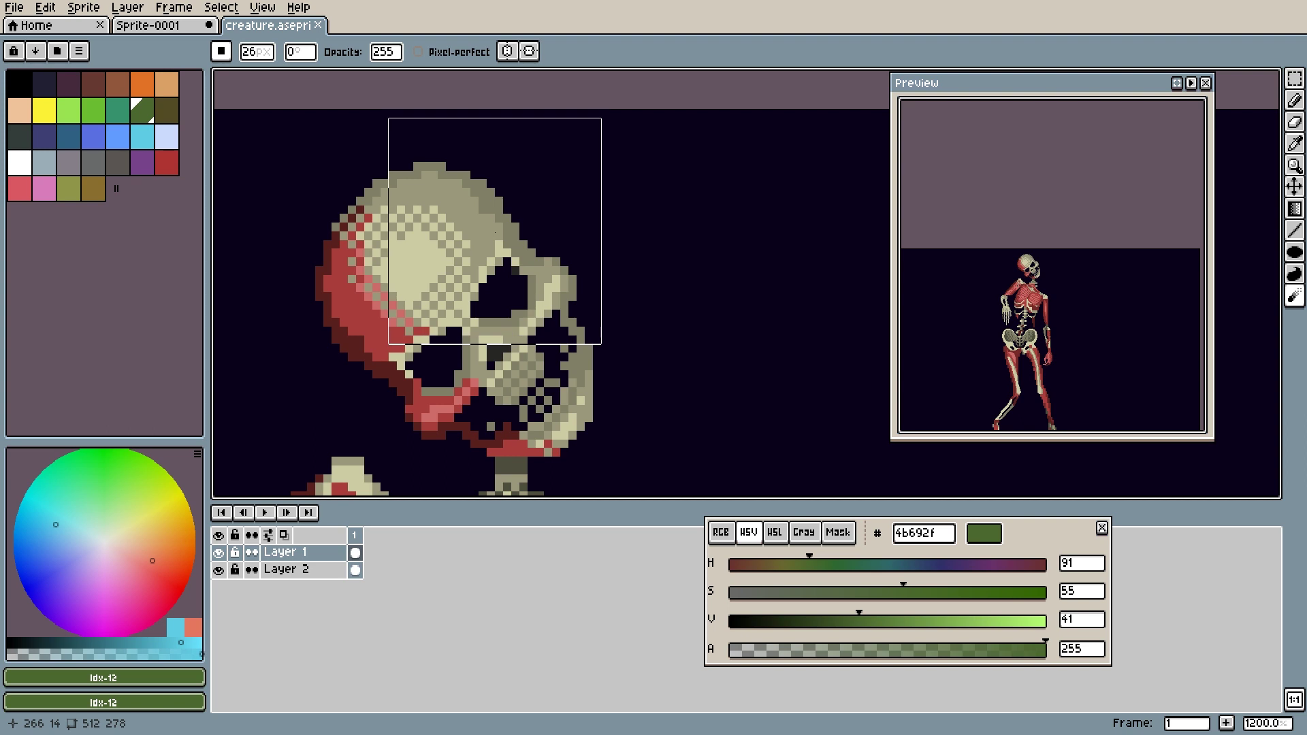
click(502, 249)
key(ctrl+z)
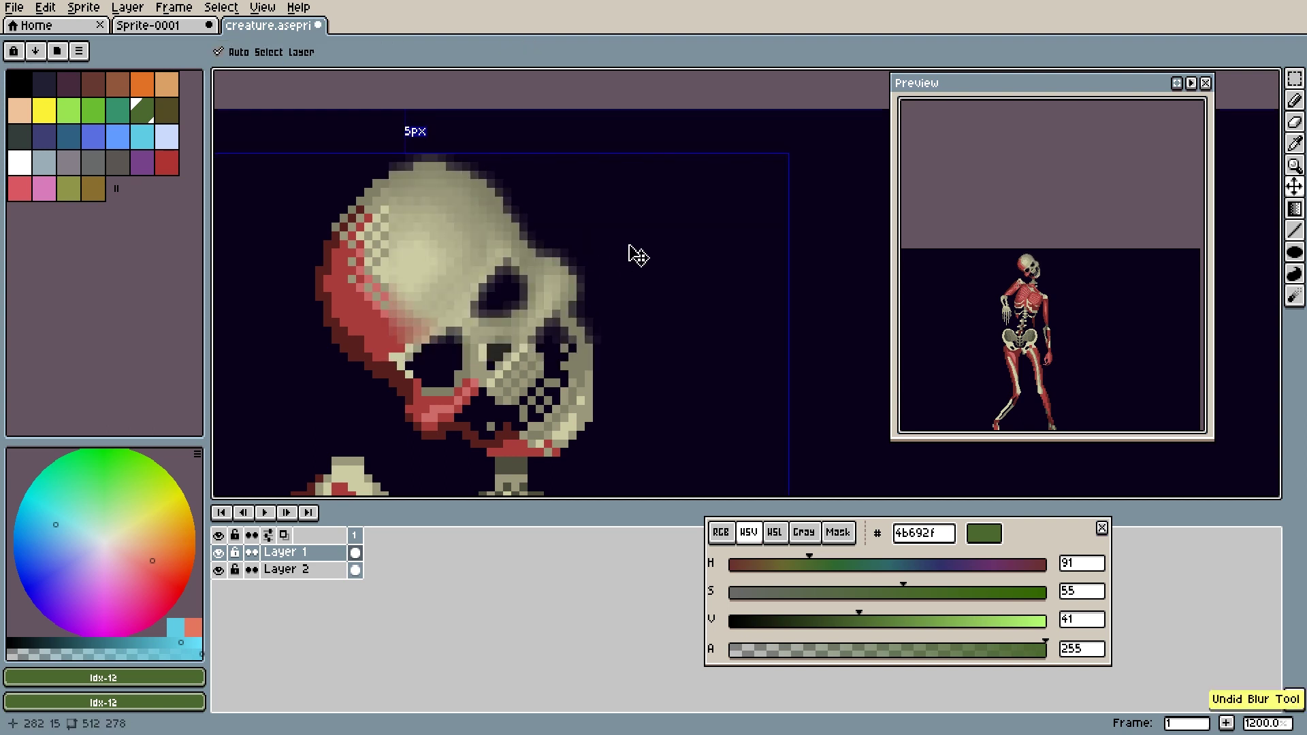
key(minus)
key(minus)
key(minus)
key(minus)
key(minus)
key(minus)
key(minus)
key(minus)
key(minus)
key(minus)
key(minus)
key(minus)
key(minus)
key(minus)
key(minus)
key(minus)
key(minus)
key(minus)
key(minus)
key(minus)
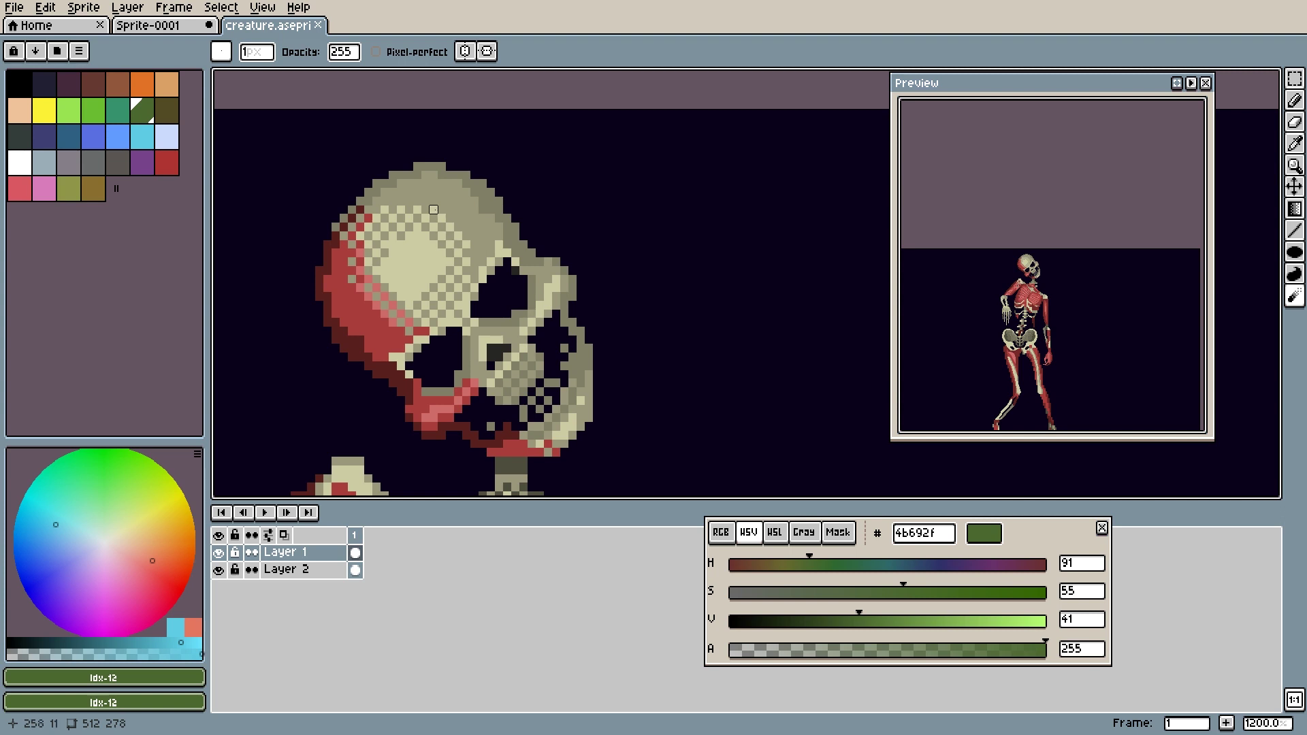
scroll(433, 208, up, 3)
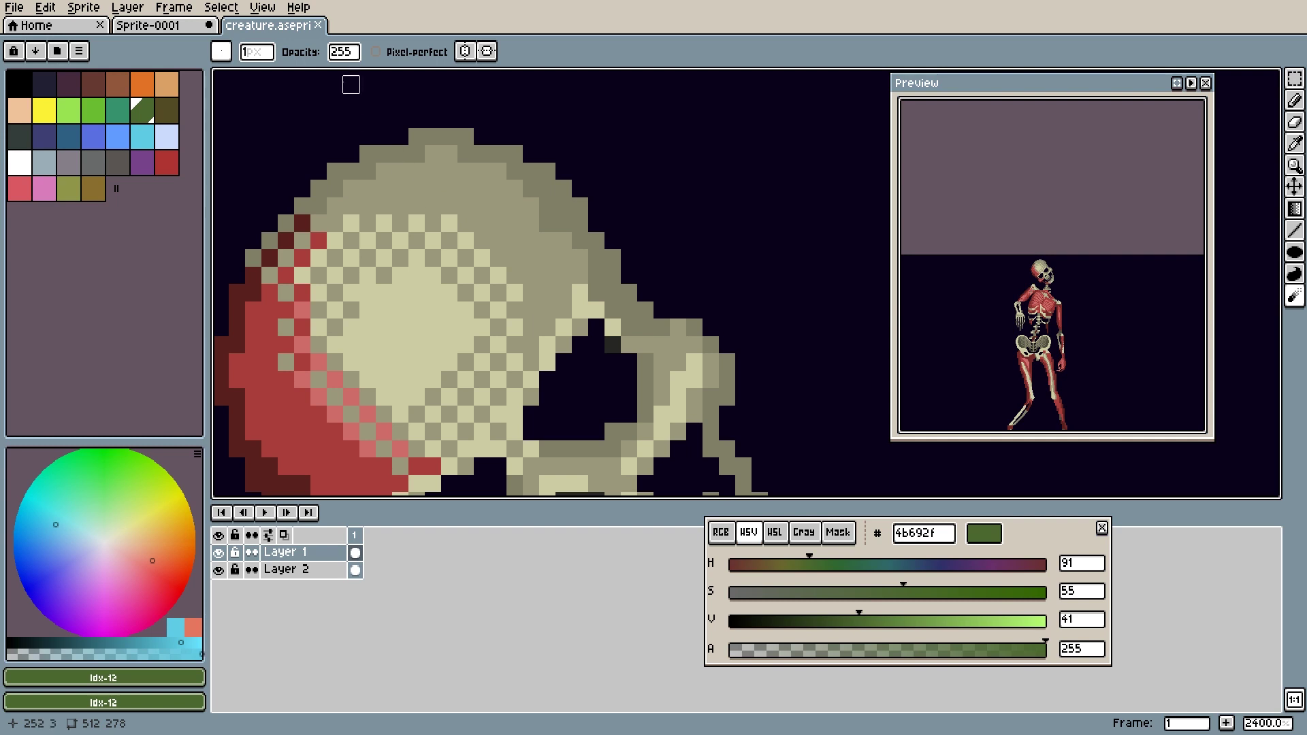
Darken cream pixels along the skull's dithered diagonal and a row to grey-tan.
click(449, 223)
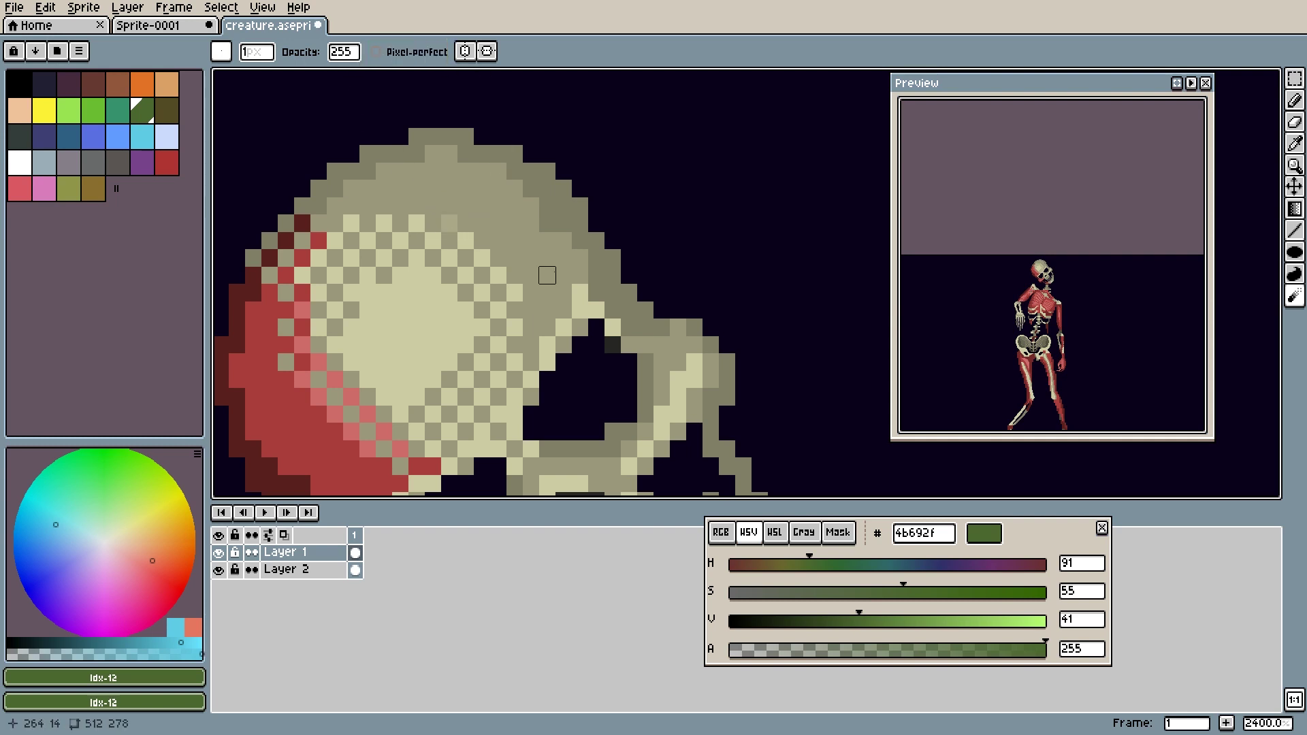
click(465, 239)
click(482, 256)
click(498, 272)
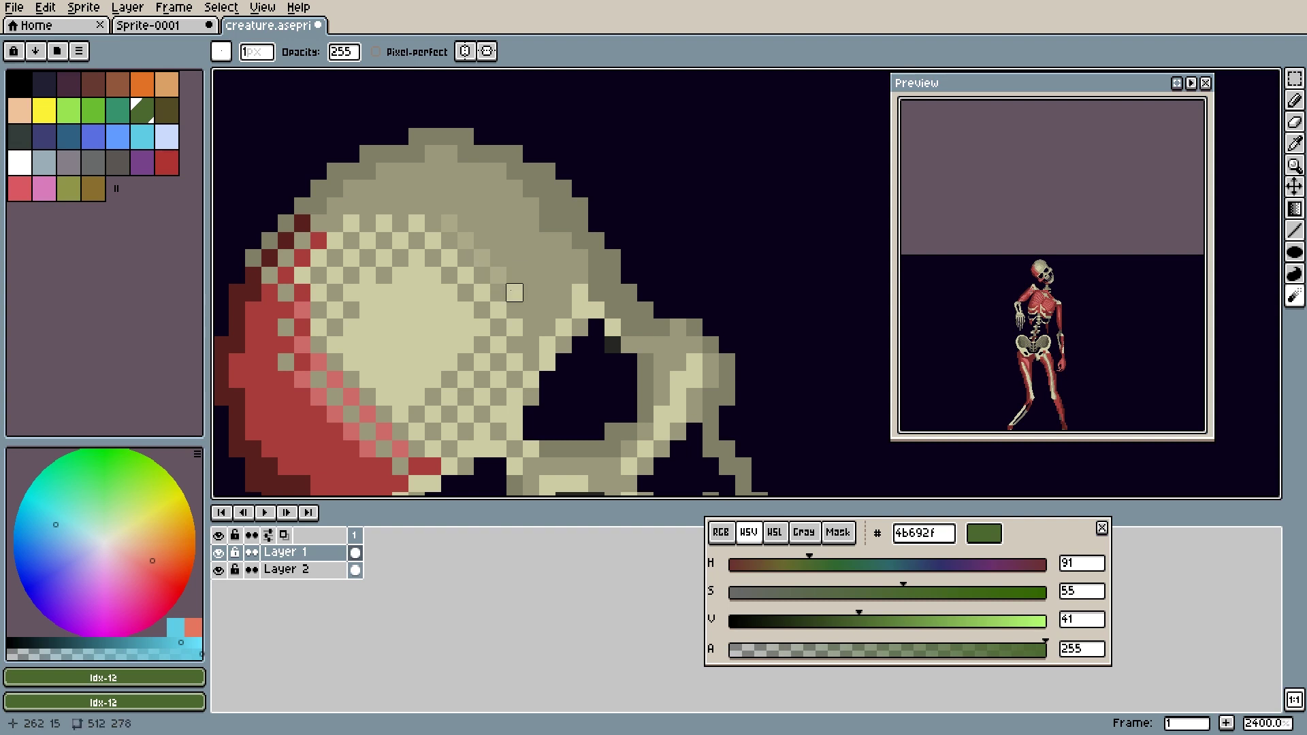
click(515, 292)
drag(416, 223, 351, 223)
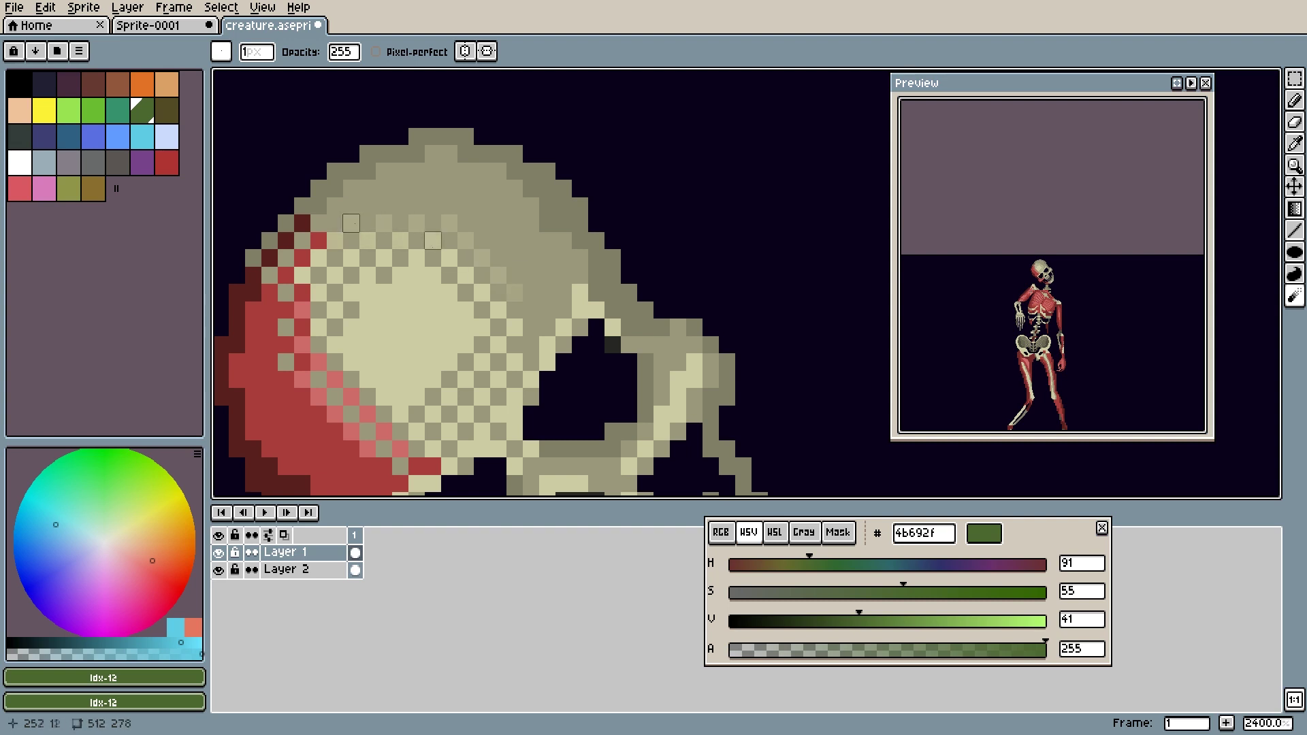
click(334, 240)
Darken a staircase of cream pixels down the skull, then merge the top layer into Layer 2.
click(449, 255)
click(482, 272)
click(466, 272)
click(482, 289)
click(498, 305)
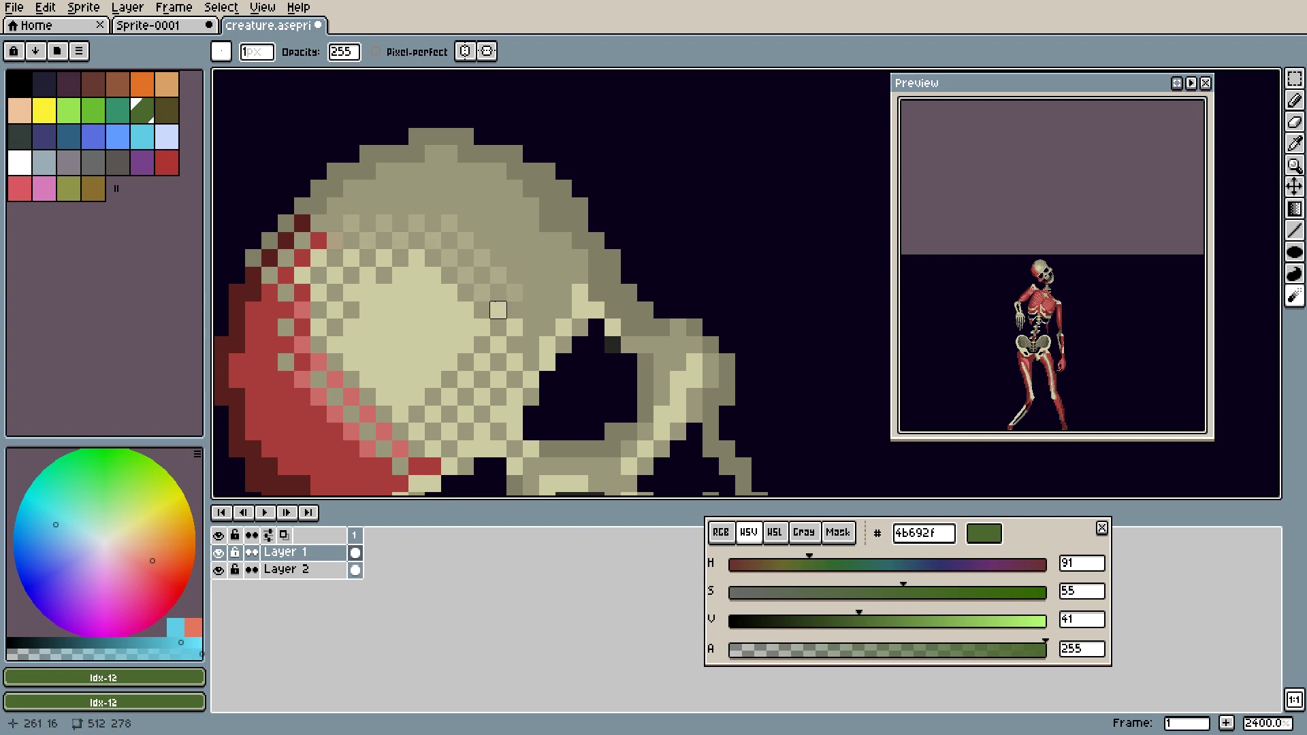
click(499, 310)
click(515, 327)
key(ctrl+e)
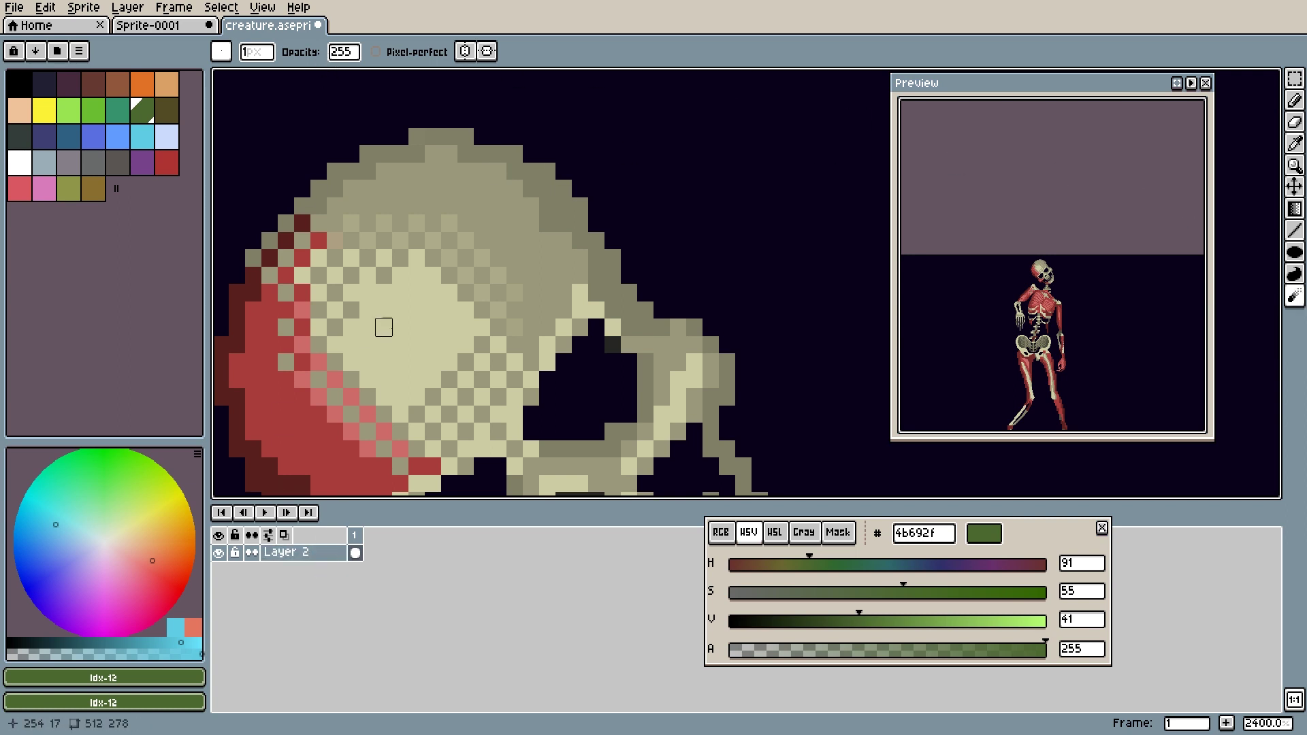
Bring the skull's top into view and try a darkening edge stroke, then undo it.
scroll(382, 326, down, 2)
drag(516, 286, 518, 351)
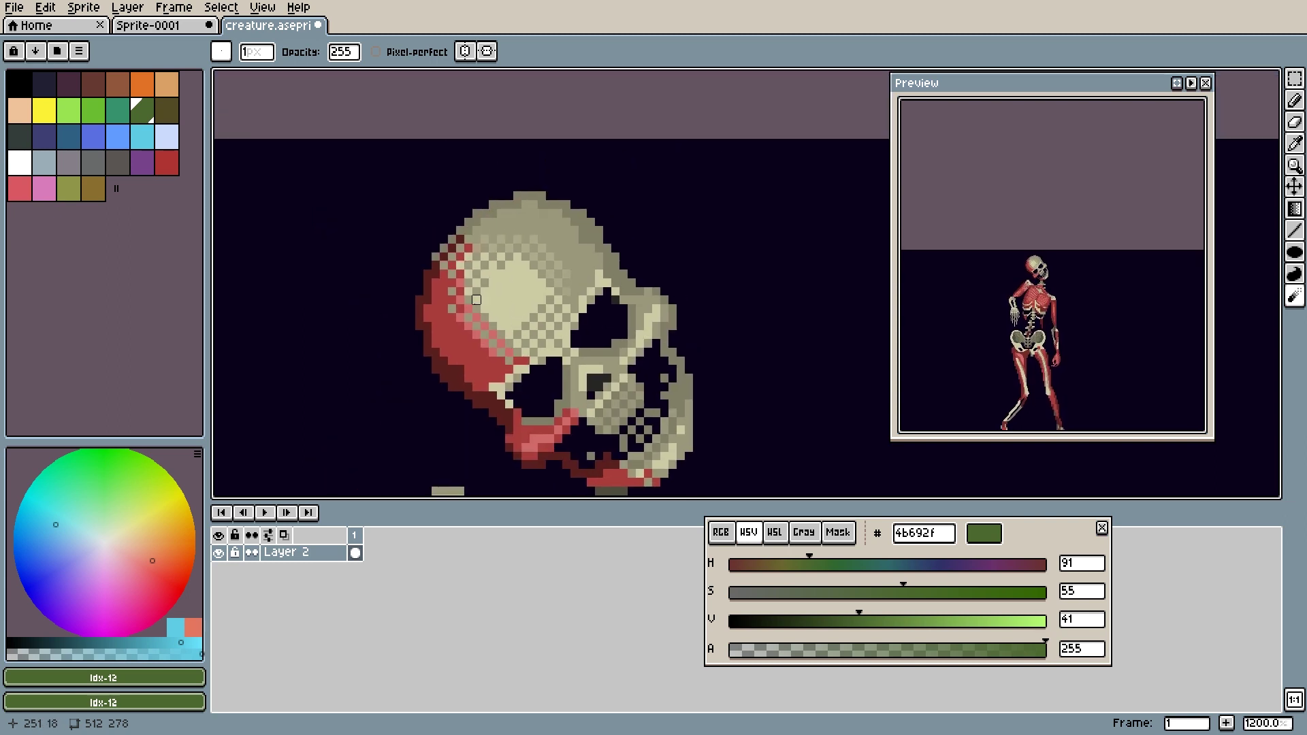
scroll(476, 299, up, 2)
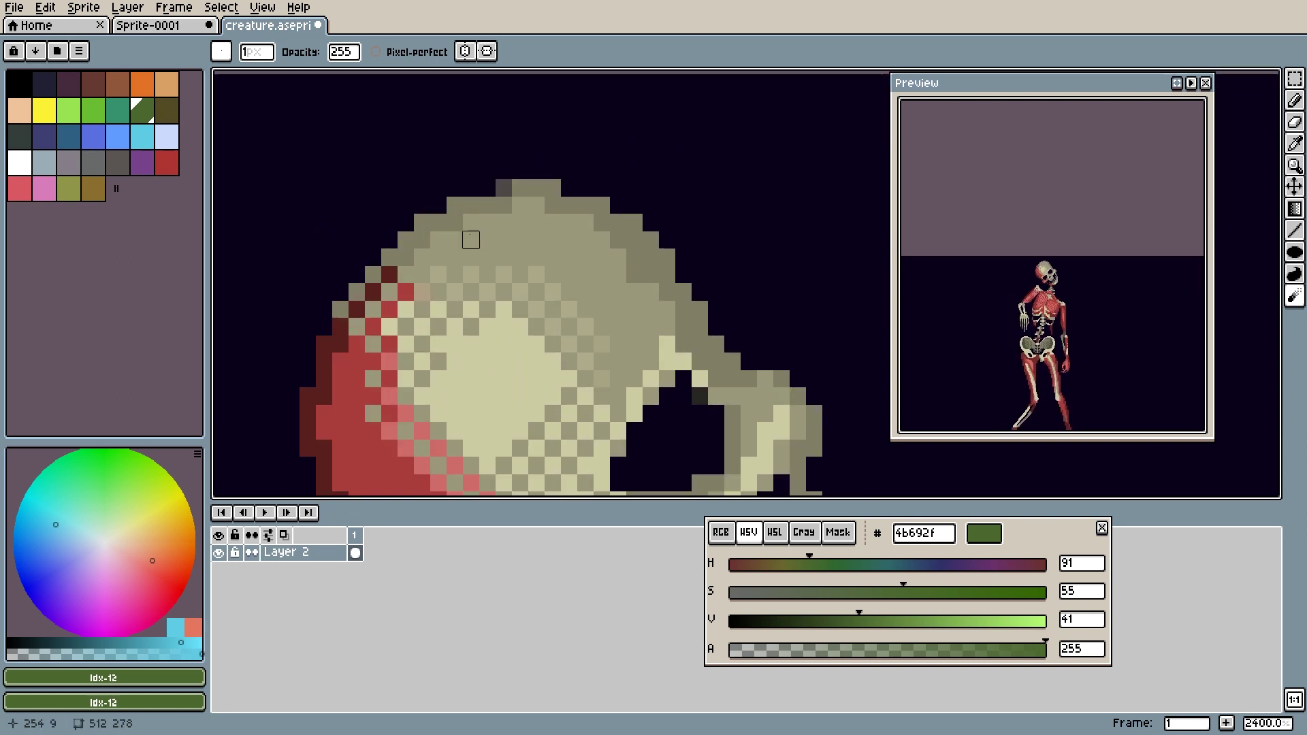
drag(421, 222, 405, 239)
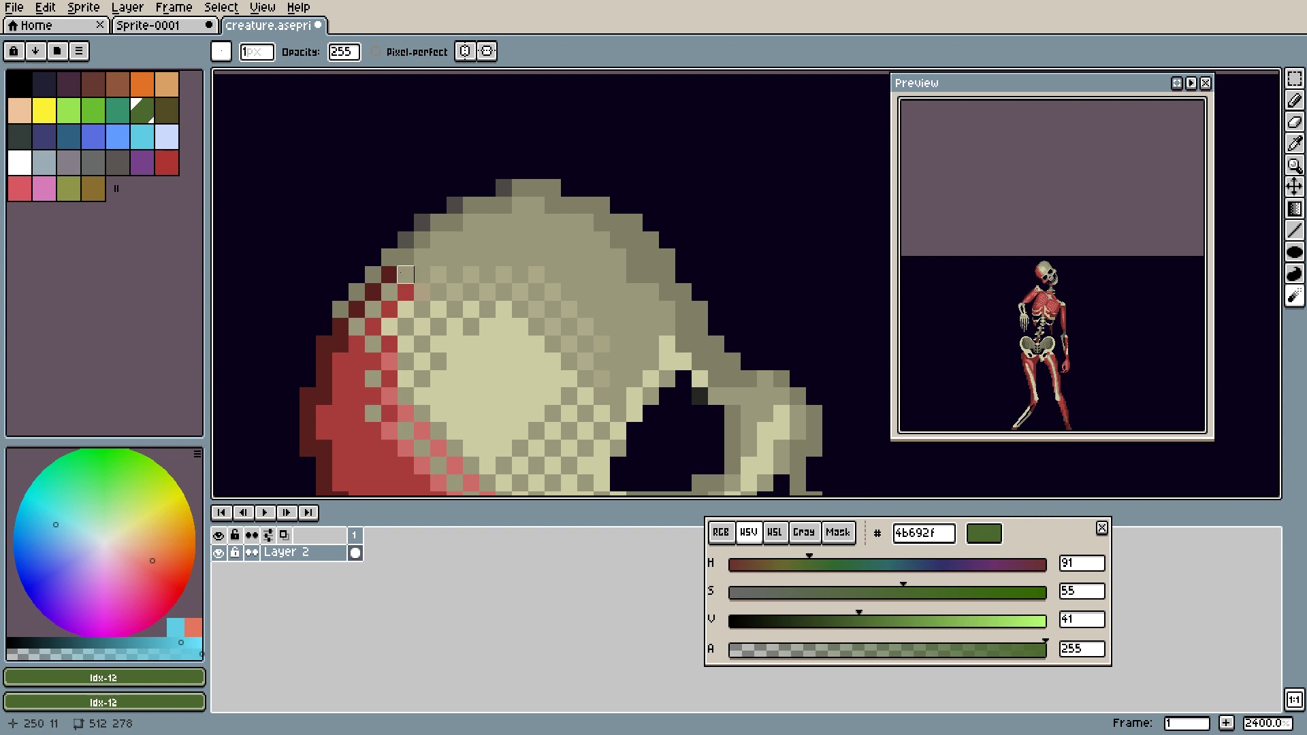
key(ctrl+z)
Darken single pixels along the skull's outer and top edges to anti-alias the outline.
click(552, 187)
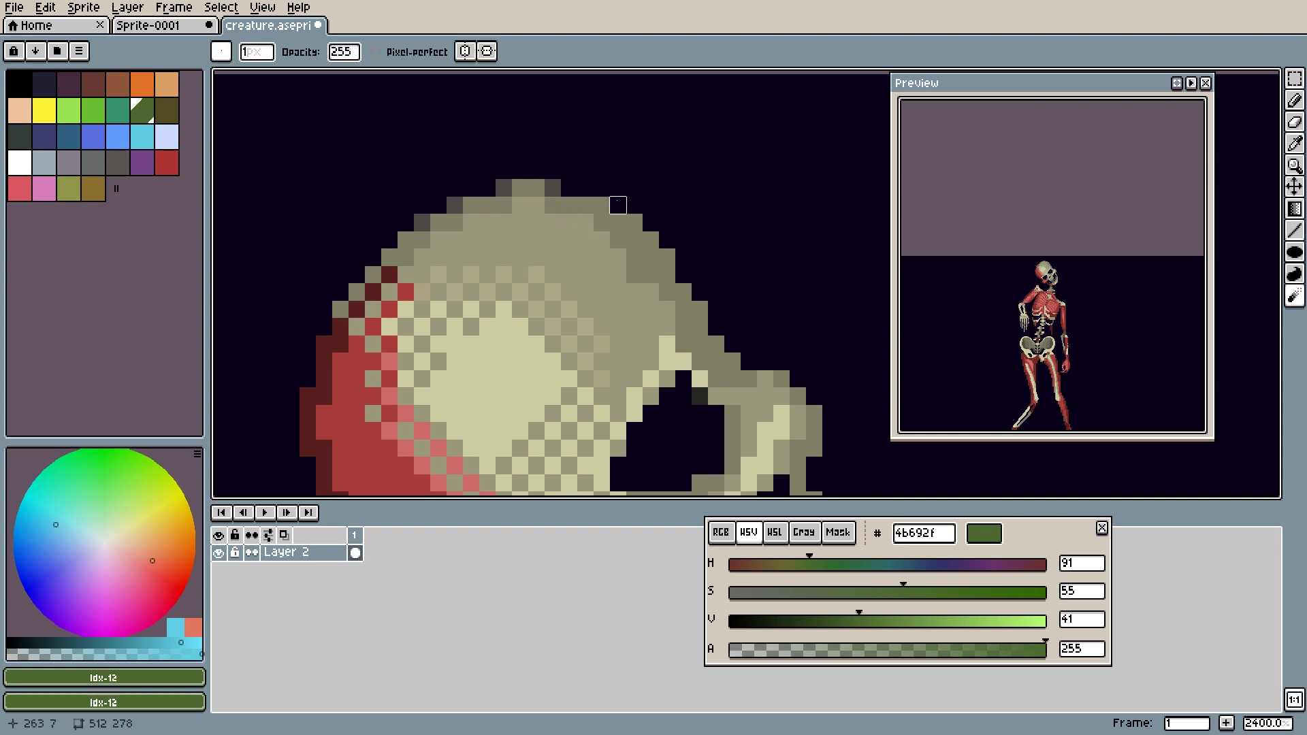
click(602, 204)
click(634, 222)
click(650, 240)
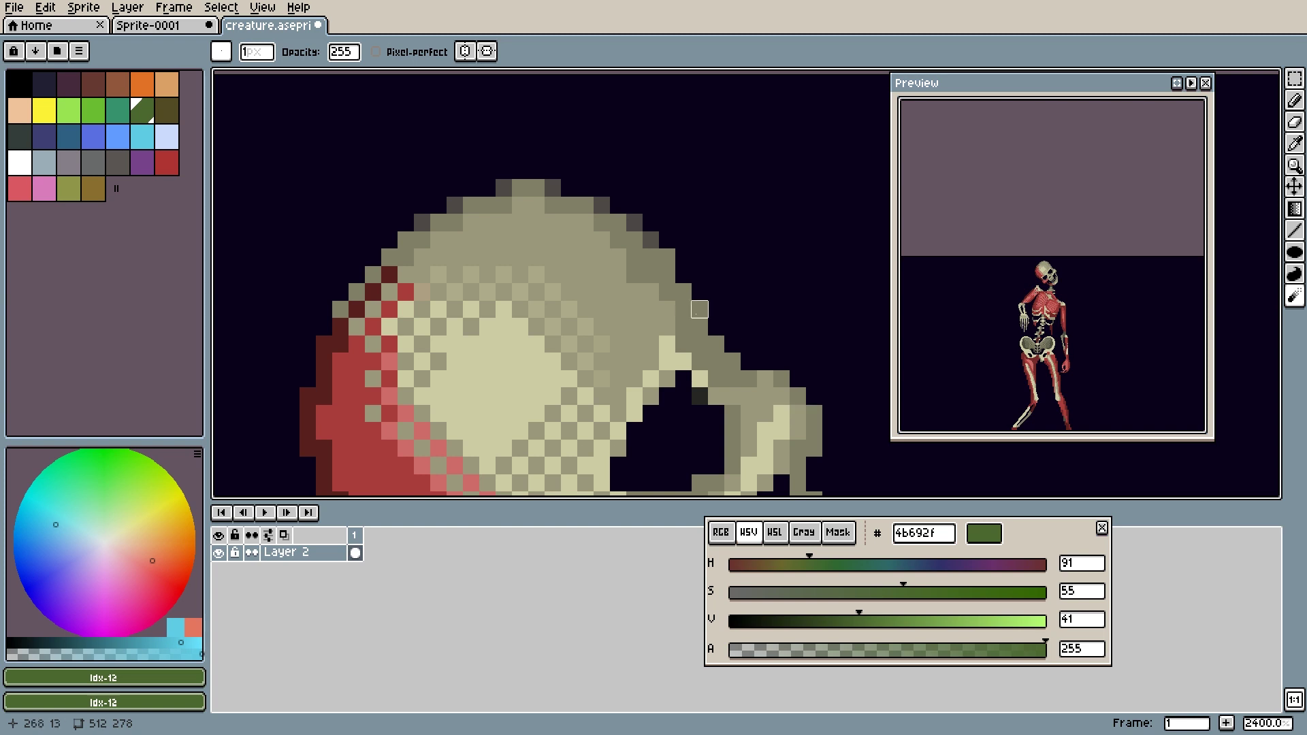
click(535, 188)
click(520, 188)
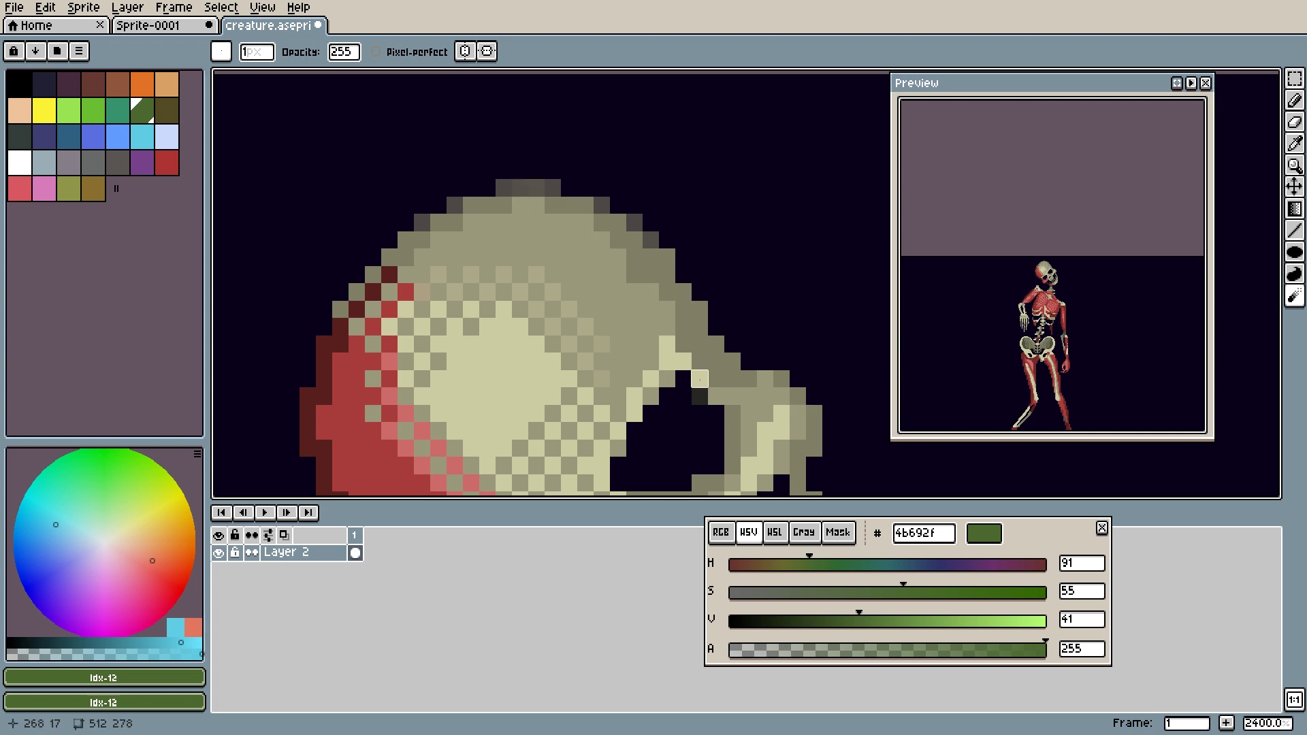
drag(699, 378, 566, 293)
scroll(566, 292, down, 5)
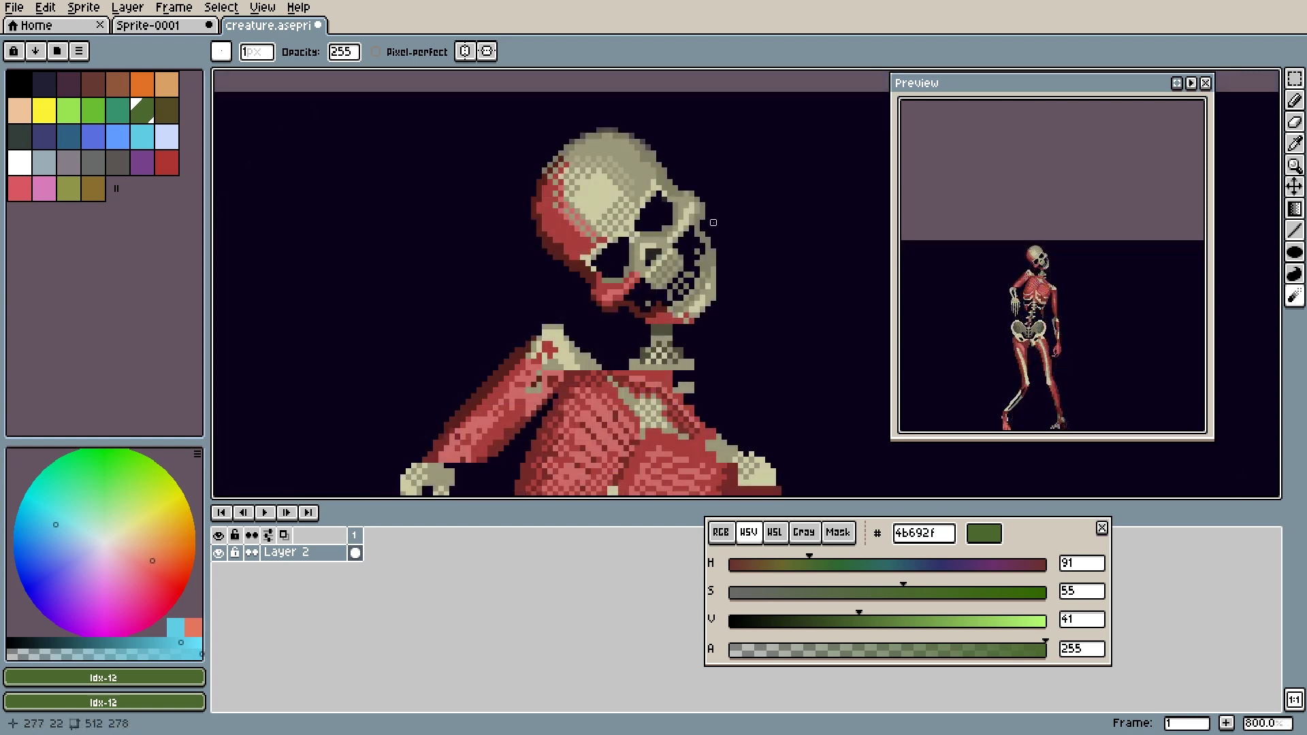